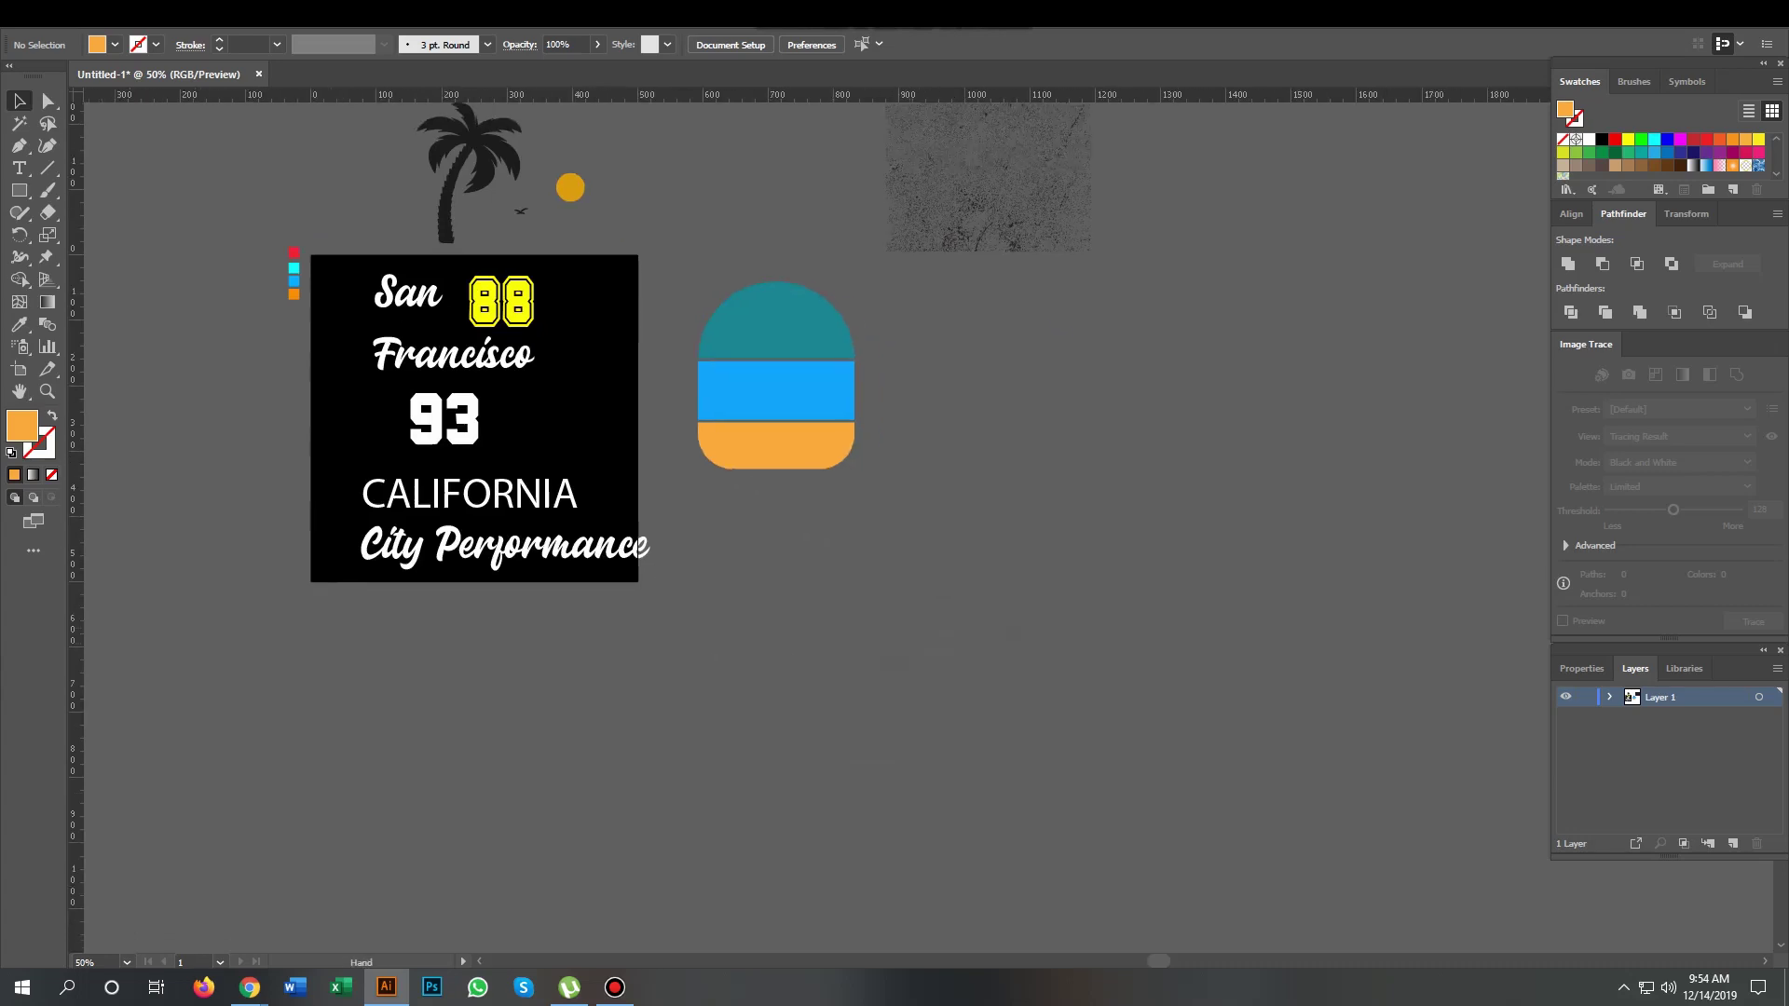
# Step: Alt-drag a copy of the three-band badge to the right, and merge the left copy into one orange compound path (Ctrl+8)
pyautogui.keyDown('ctrl'); pyautogui.click(308, 387); pyautogui.keyUp('ctrl')
pyautogui.moveTo(932, 465); pyautogui.dragTo(466, 520)
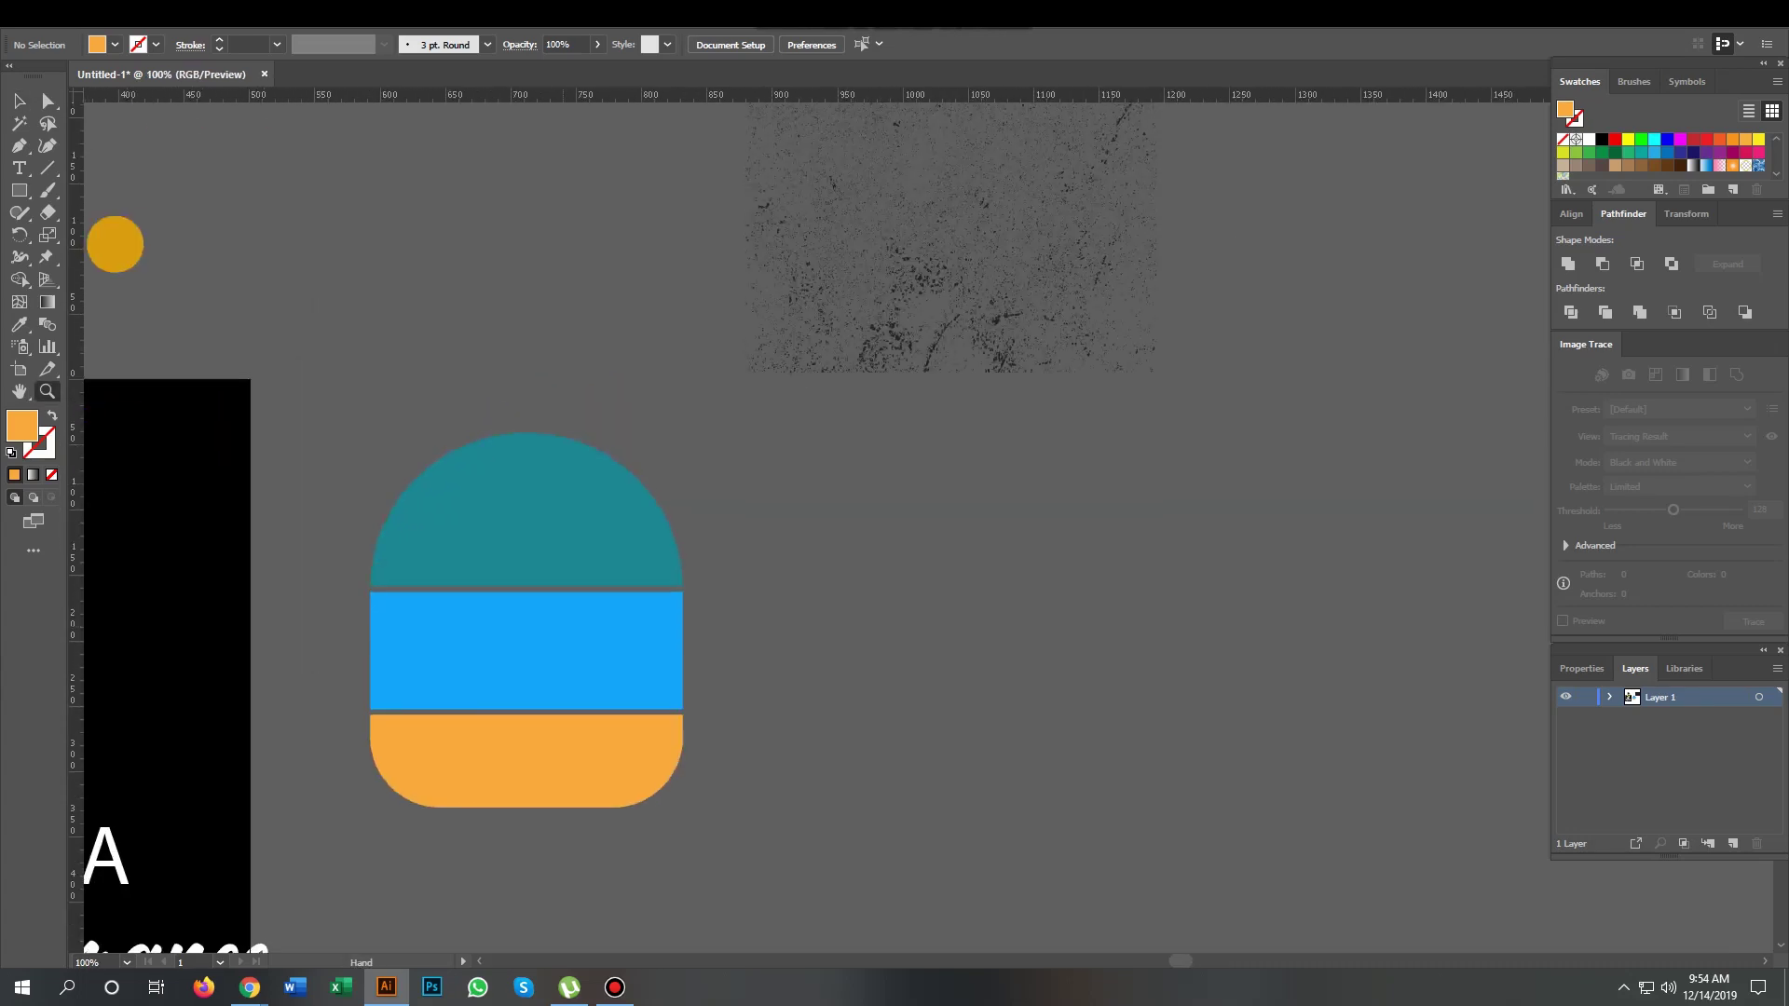
pyautogui.moveTo(354, 419); pyautogui.dragTo(699, 820)
pyautogui.moveTo(643, 653); pyautogui.dragTo(1445, 688)
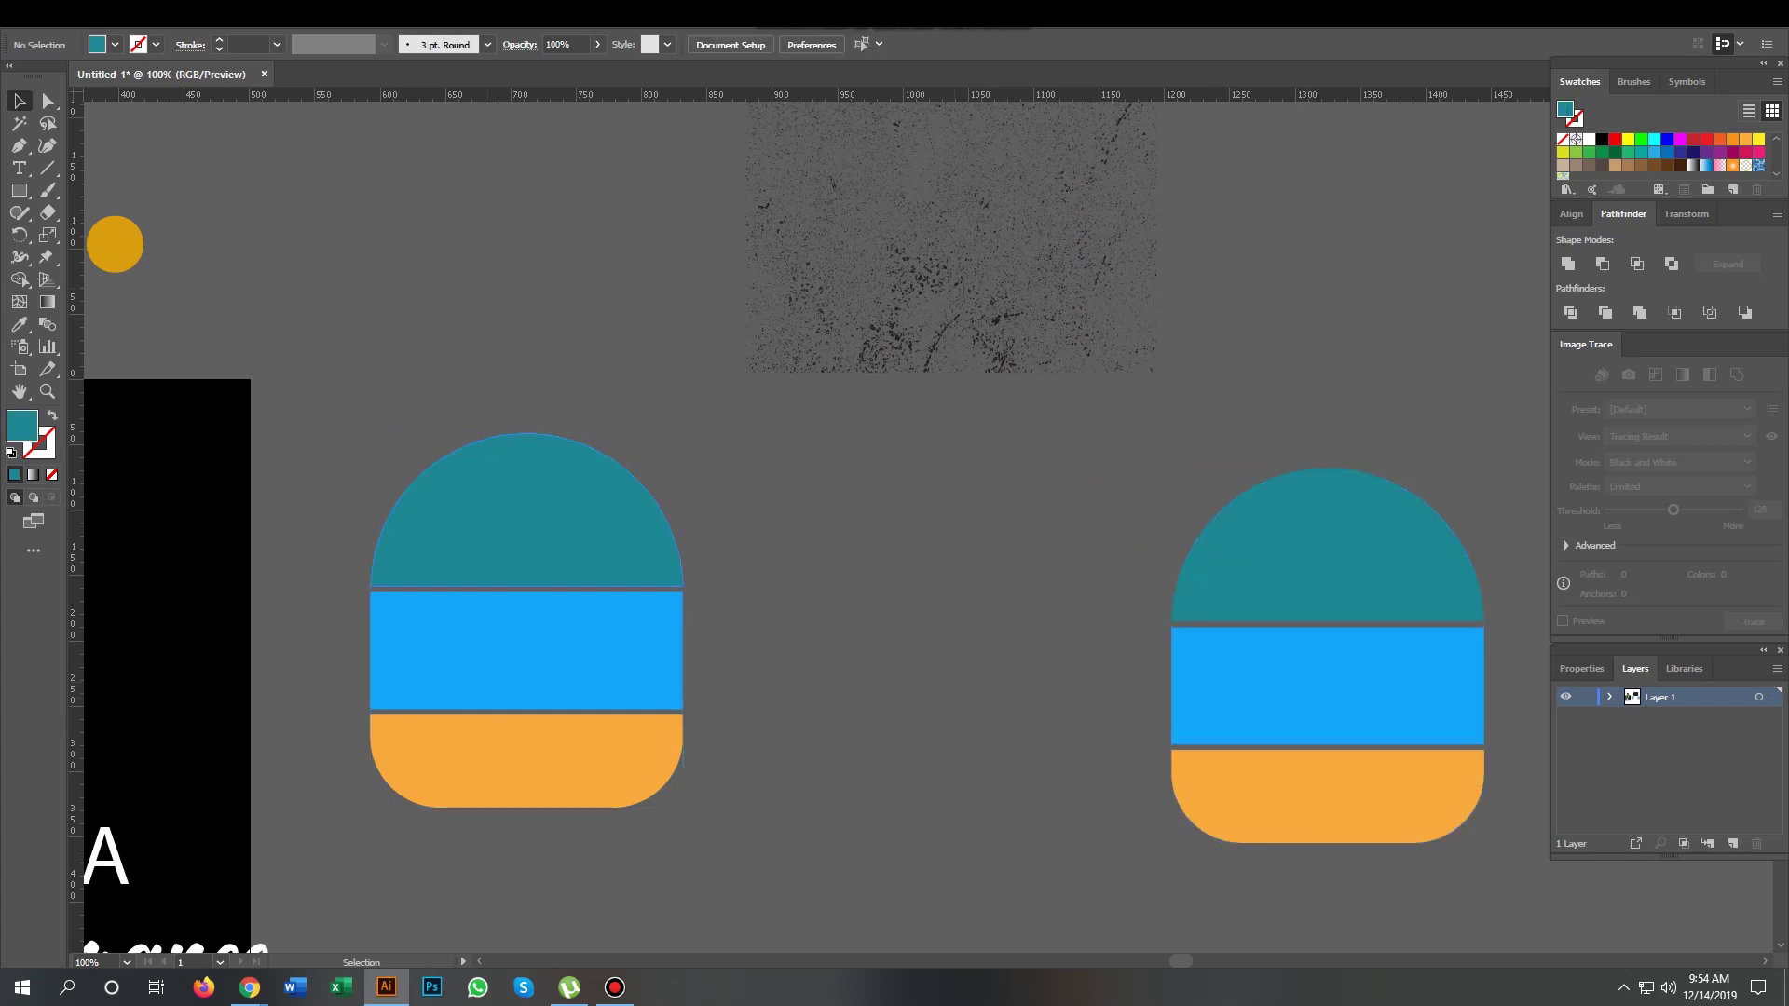
pyautogui.moveTo(339, 380); pyautogui.dragTo(699, 859)
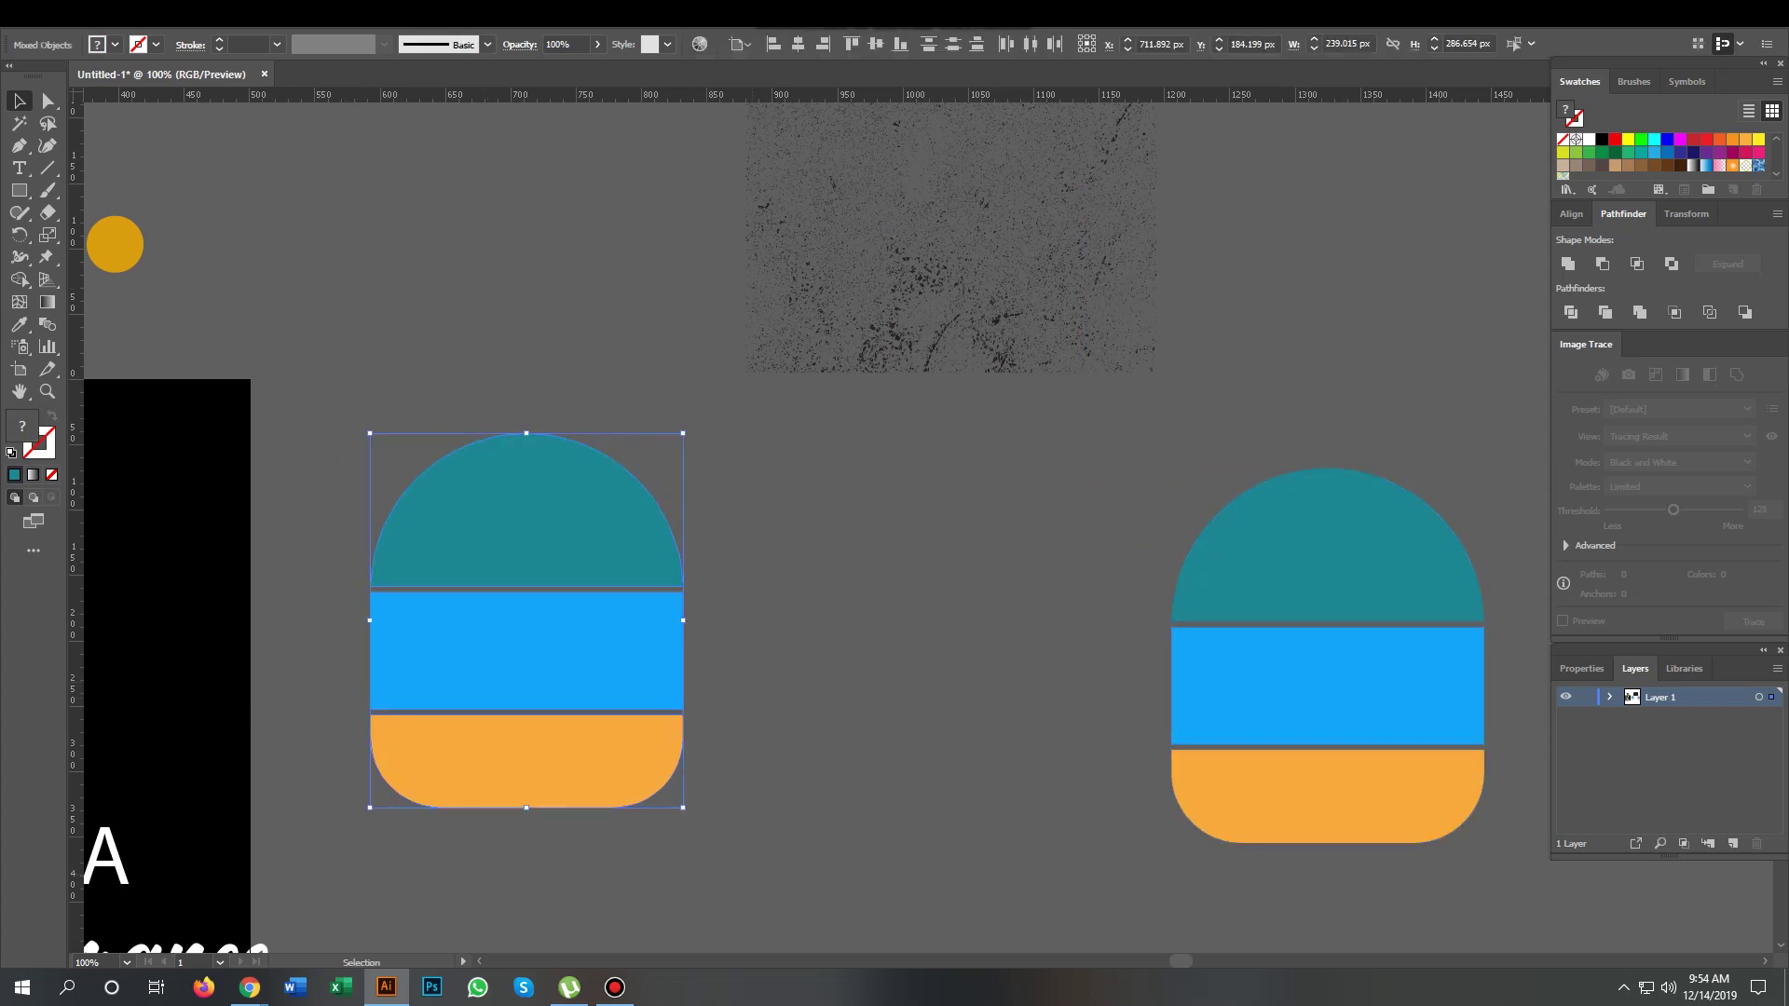
pyautogui.hotkey('ctrl', '8')
# Step: Position the grunge texture over the left orange badge and subtract it with Pathfinder Minus Front
pyautogui.click(881, 353)
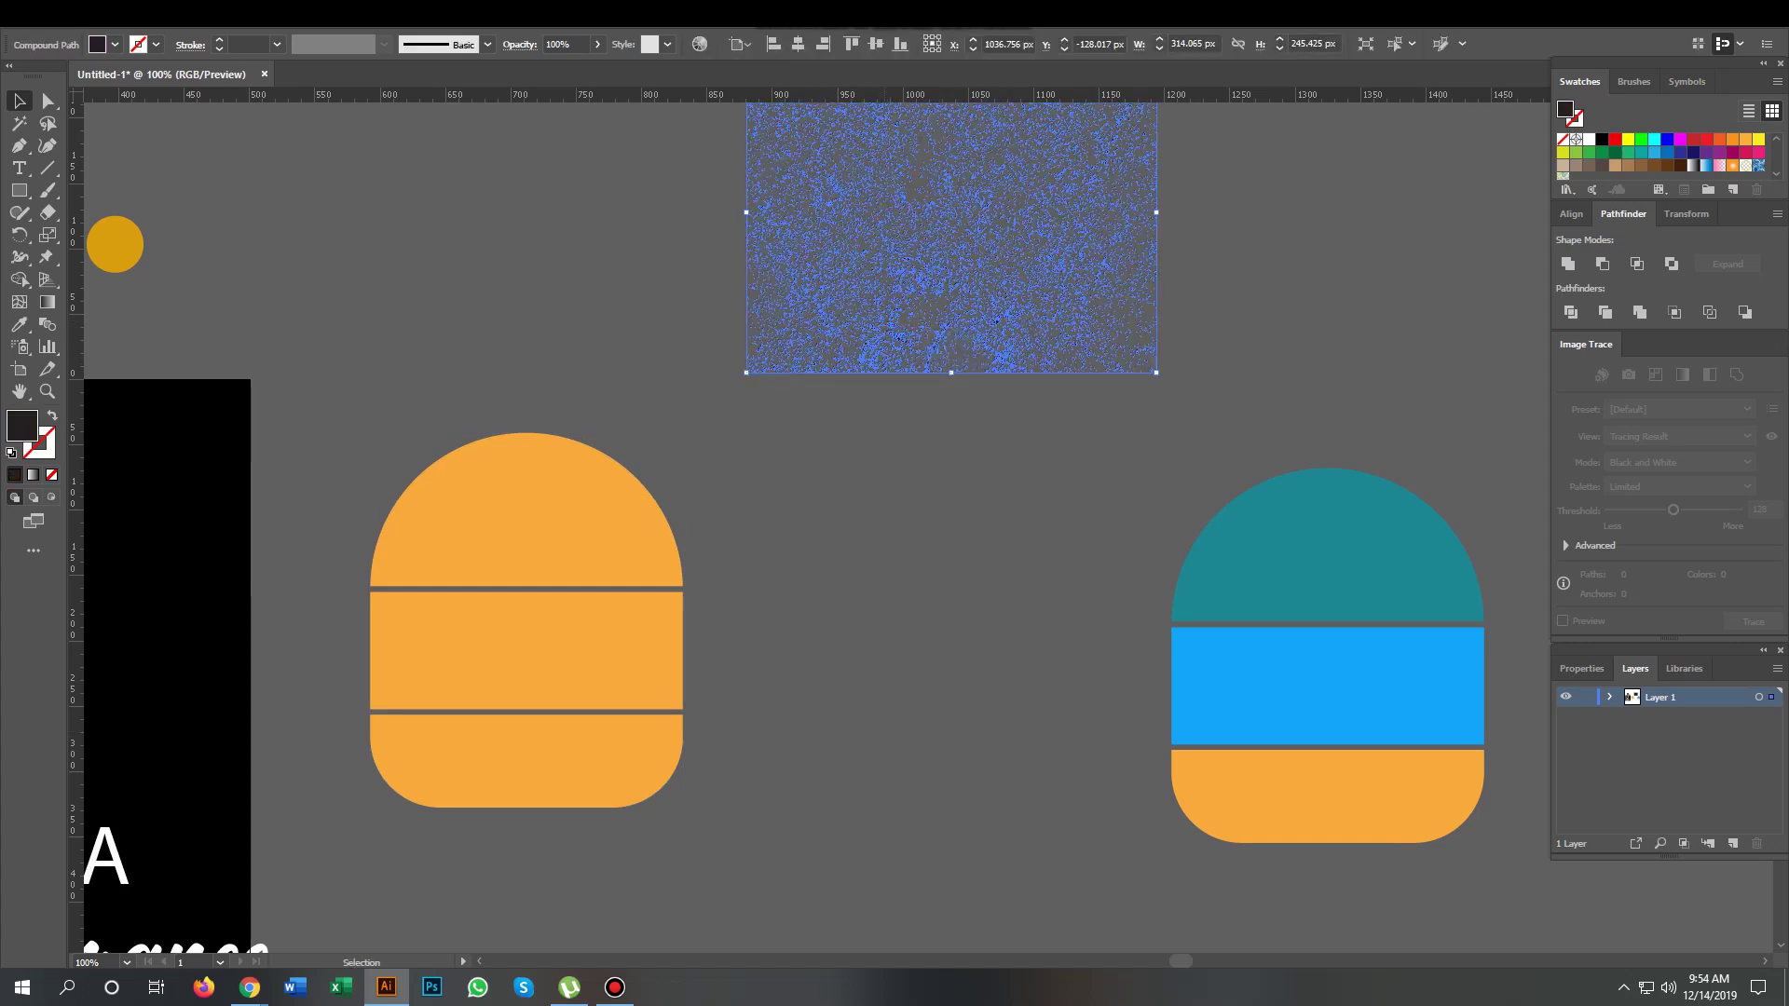
pyautogui.hotkey('ctrl', 'shift', 'a')
pyautogui.moveTo(904, 342); pyautogui.dragTo(503, 722)
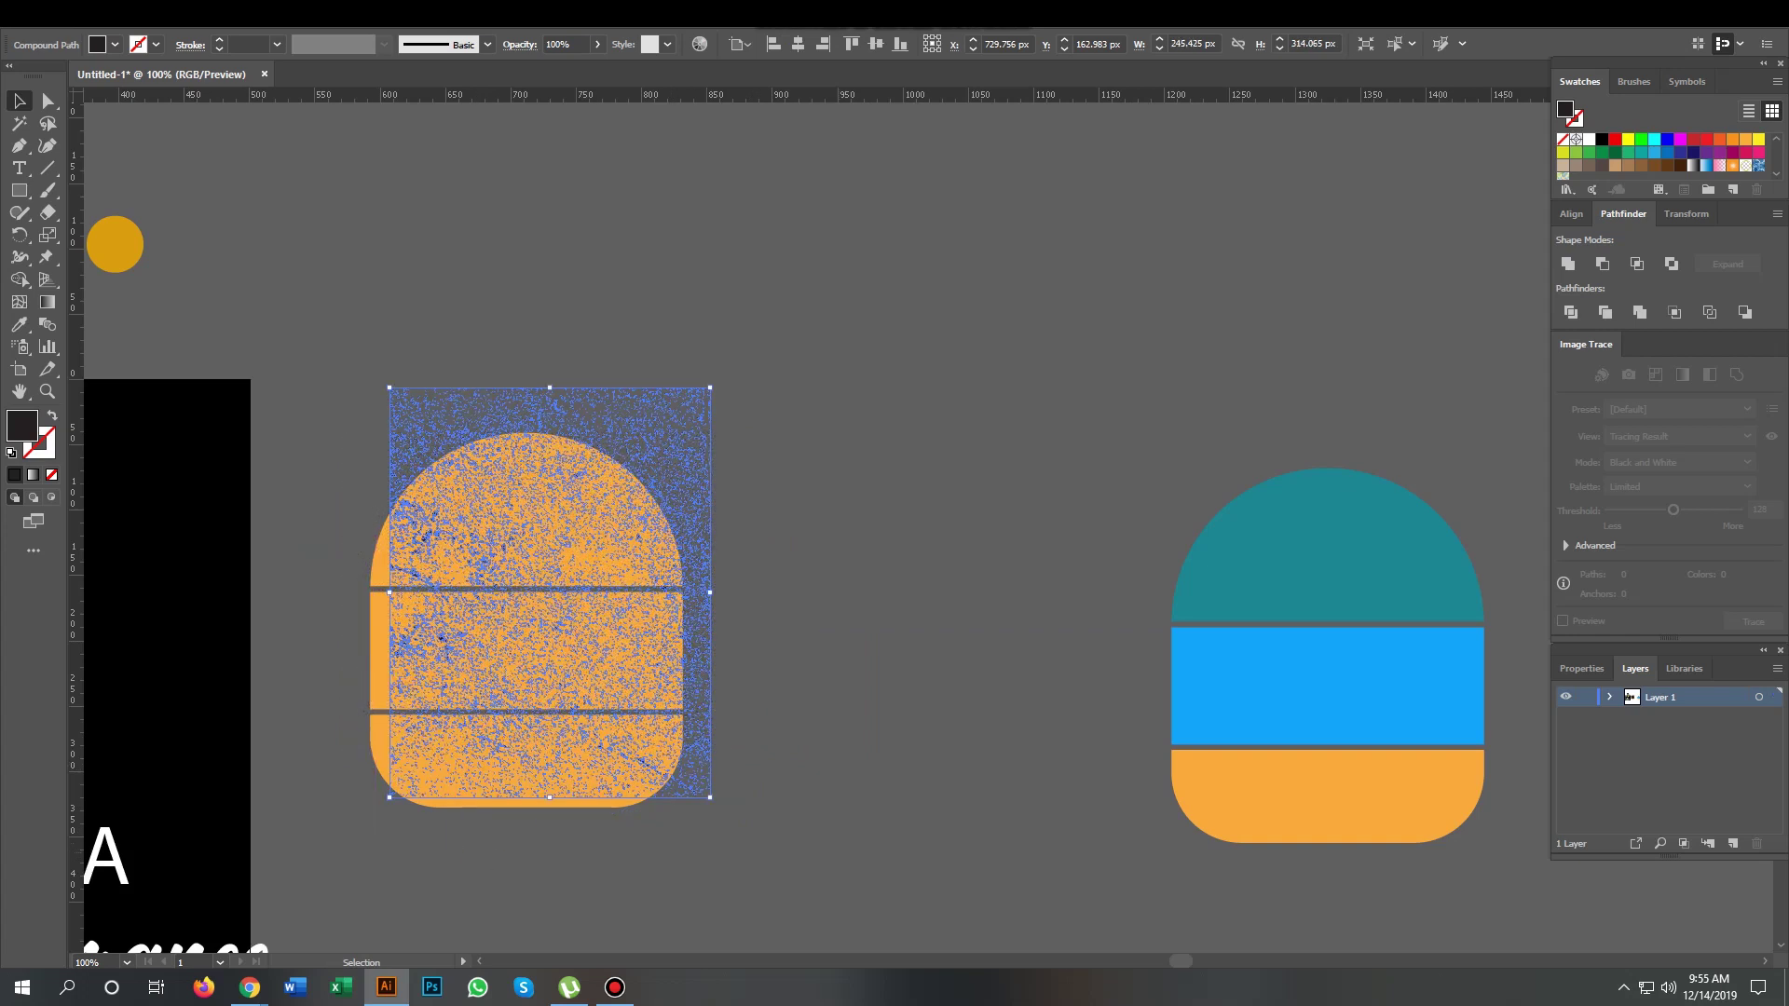
pyautogui.moveTo(704, 673)
pyautogui.mouseDown()
pyautogui.moveTo(643, 699)
pyautogui.moveTo(685, 714)
pyautogui.mouseUp()
pyautogui.press('Left')
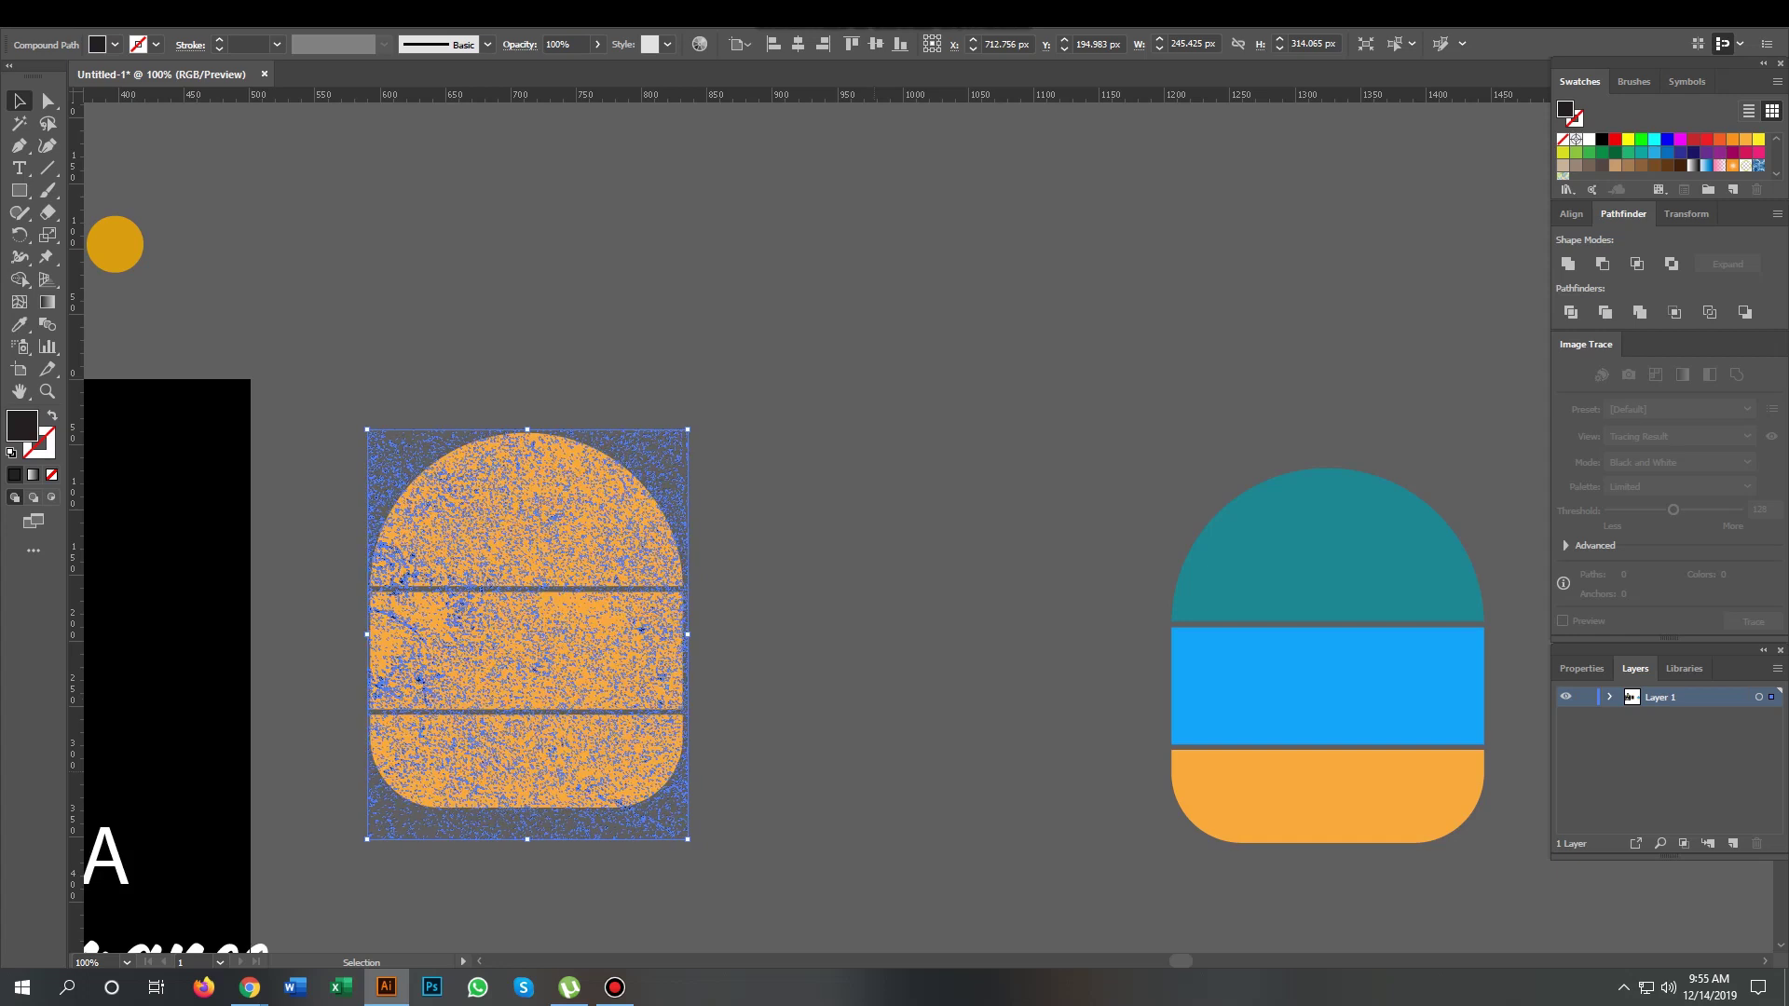
pyautogui.hotkey('ctrl', 'shift', 'a')
pyautogui.hotkey('ctrl', 'z')
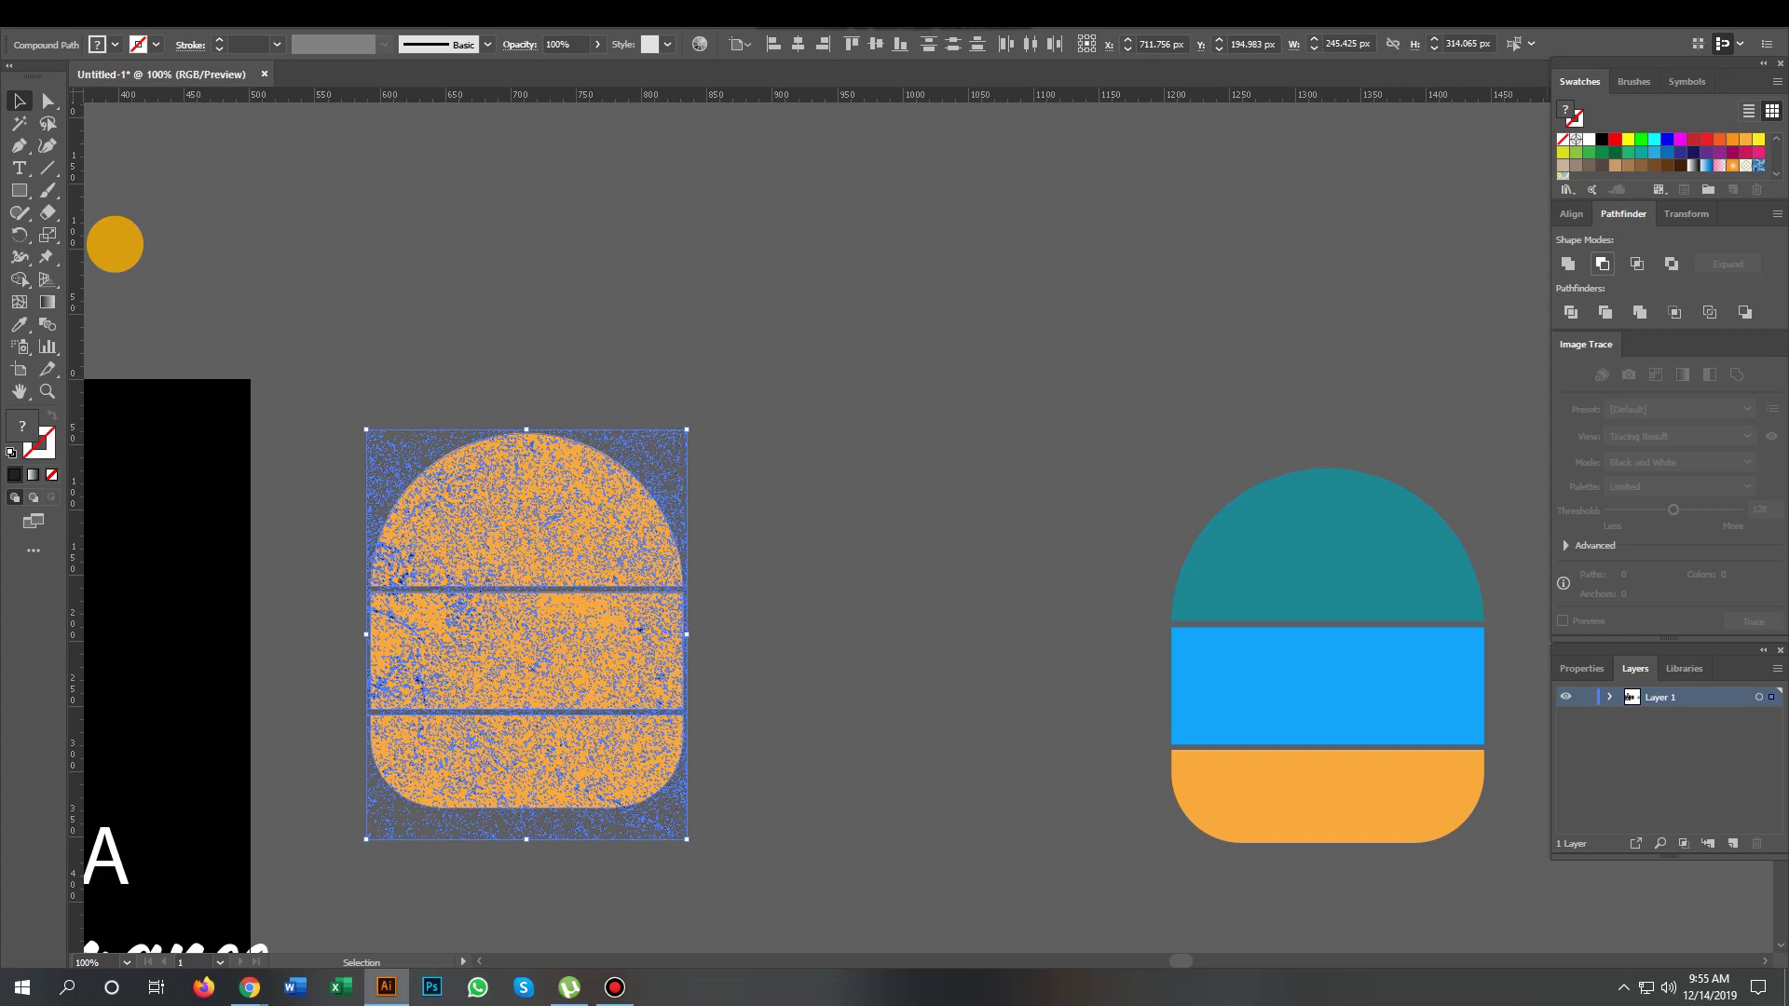
pyautogui.click(1601, 263)
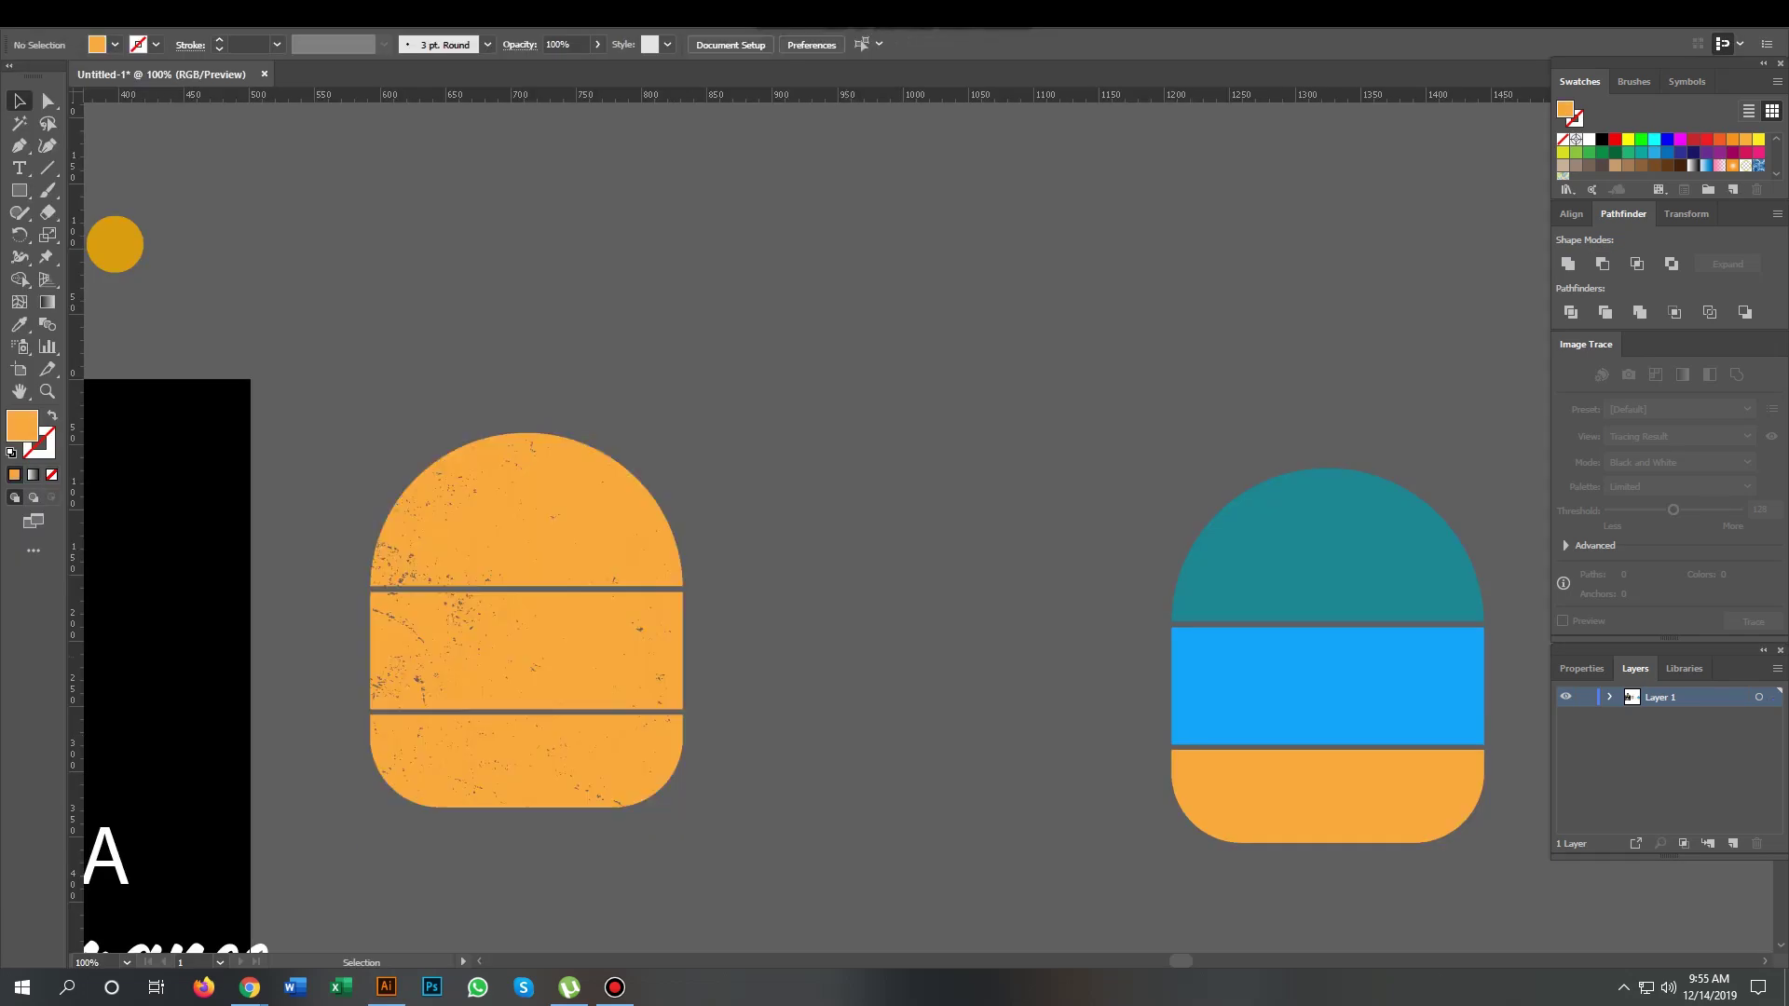
# Step: Ungroup the textured badge and give its top band the teal fill from the clean badge
pyautogui.rightClick(594, 543)
pyautogui.click(647, 698)
pyautogui.click(643, 493)
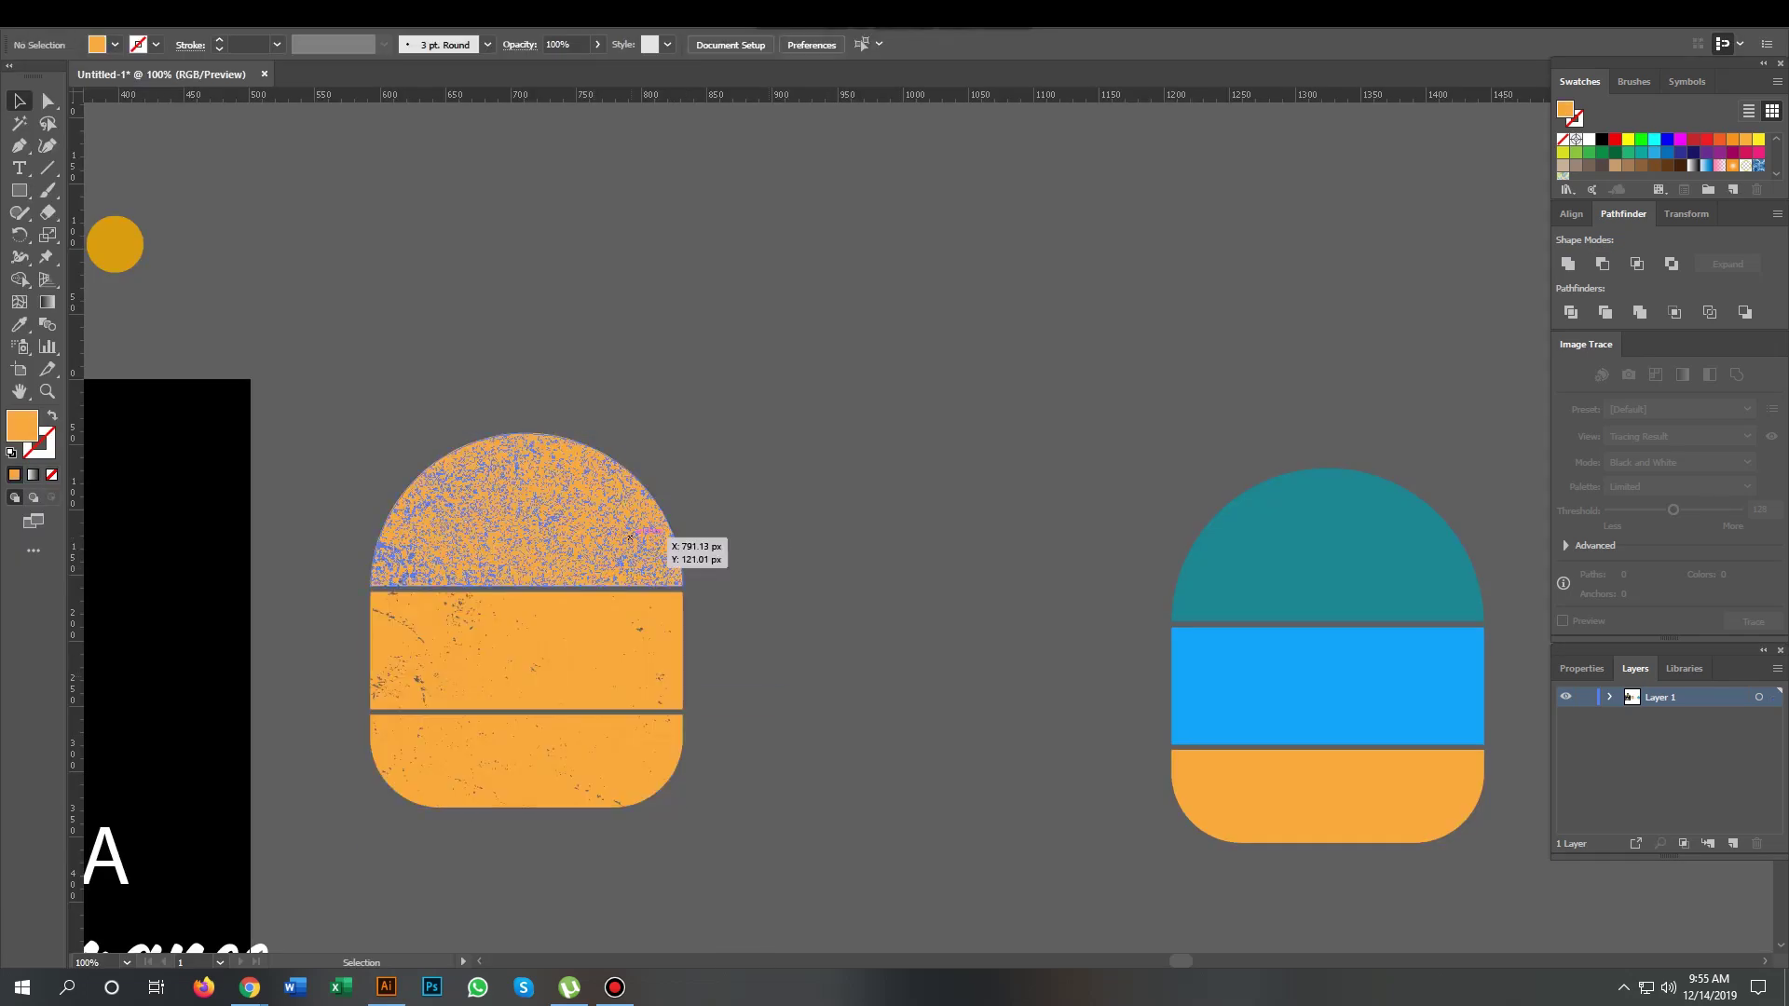
pyautogui.click(316, 386)
pyautogui.moveTo(317, 387); pyautogui.dragTo(762, 585)
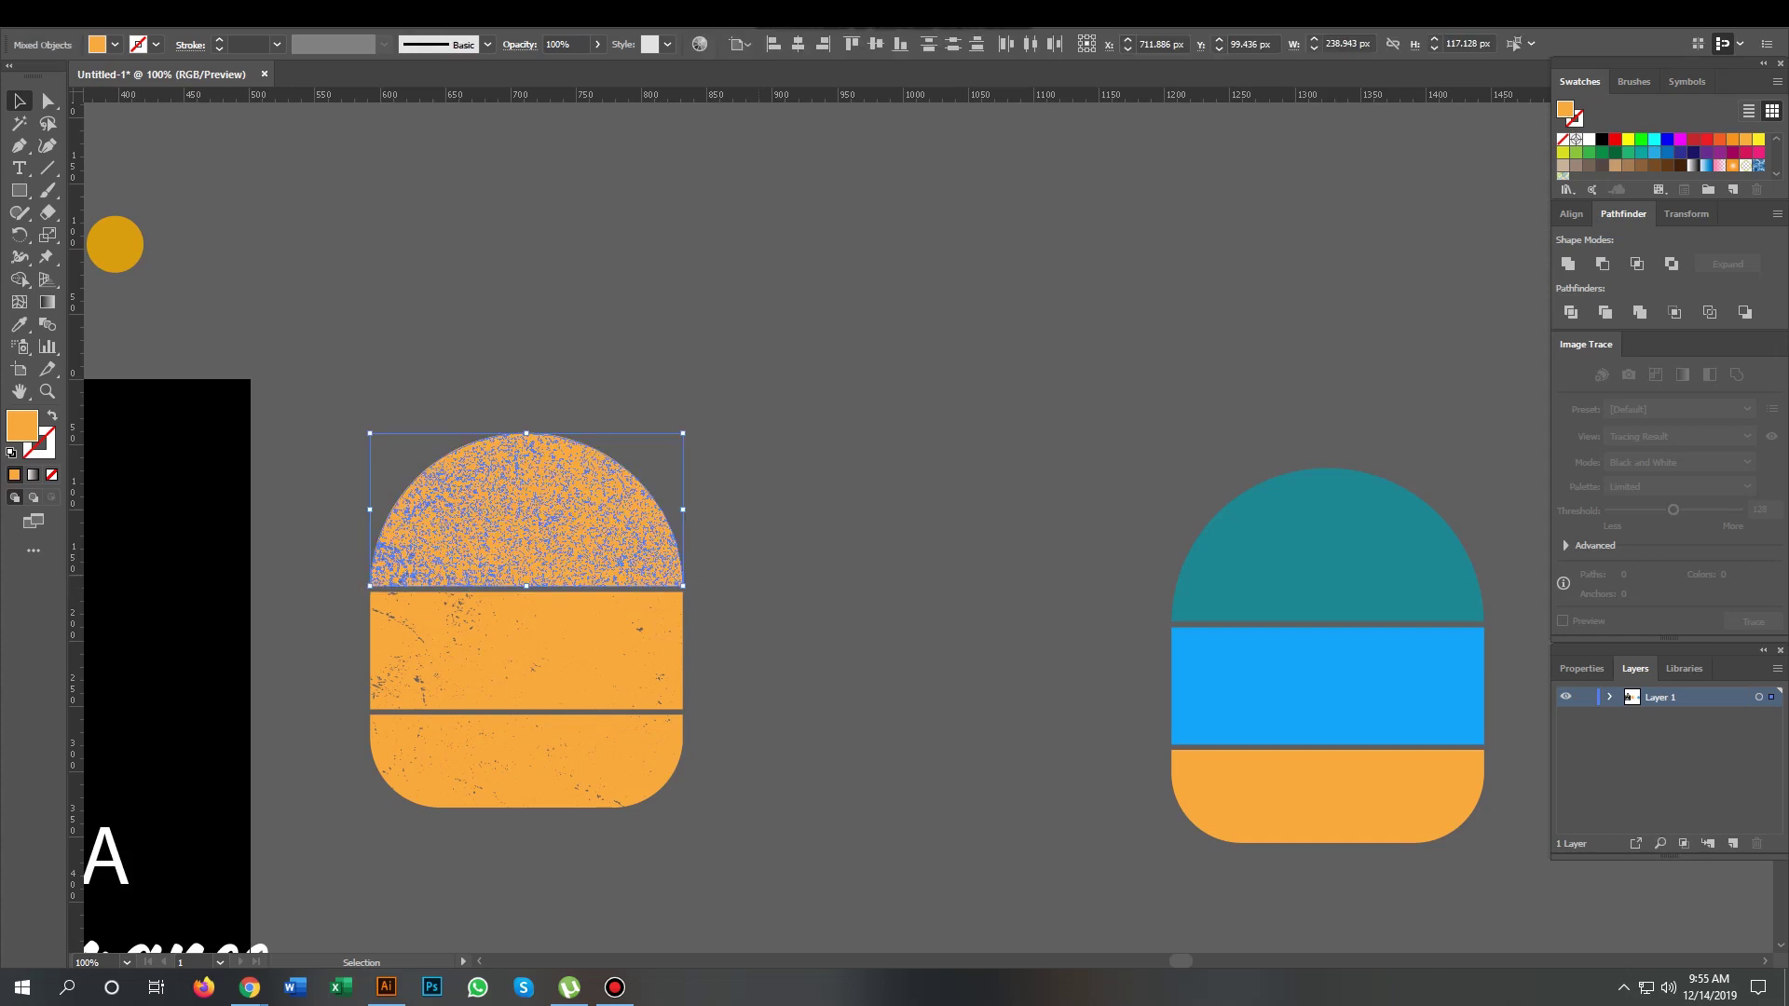
pyautogui.click(1326, 545)
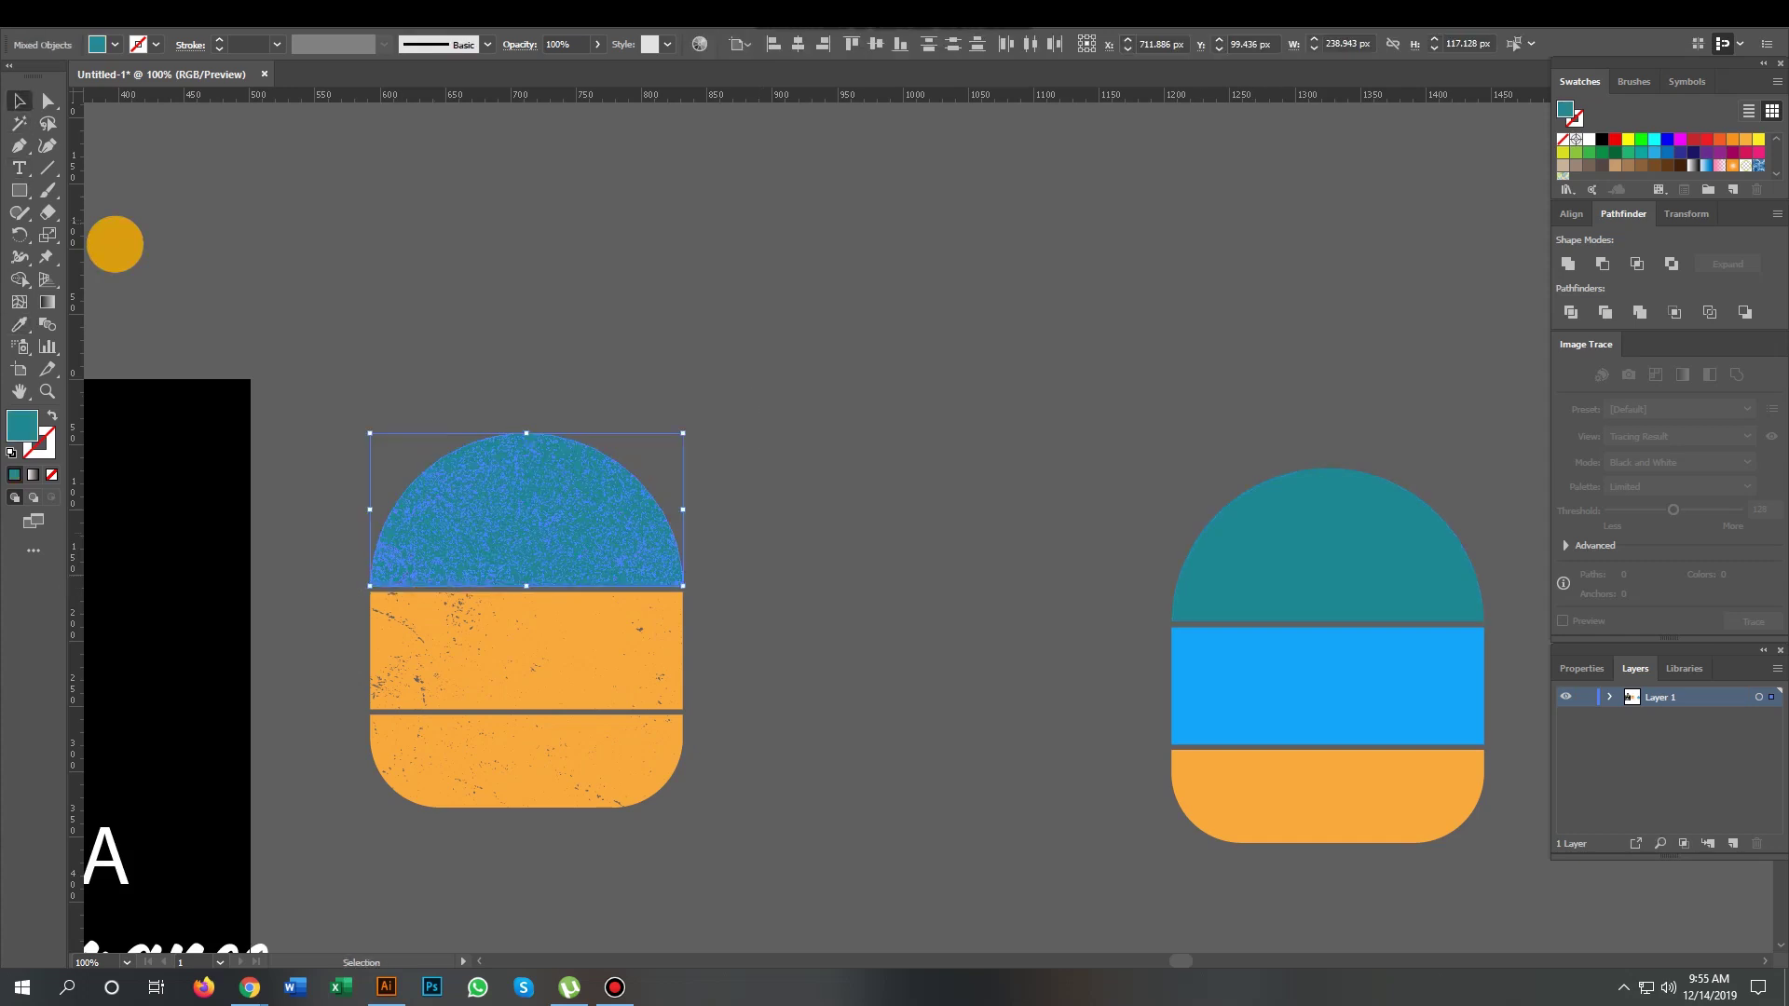
pyautogui.hotkey('ctrl', 'shift', 'a')
# Step: Eyedrop blue onto the middle band and orange onto the bottom band
pyautogui.moveTo(333, 591); pyautogui.dragTo(759, 715)
pyautogui.press('i')
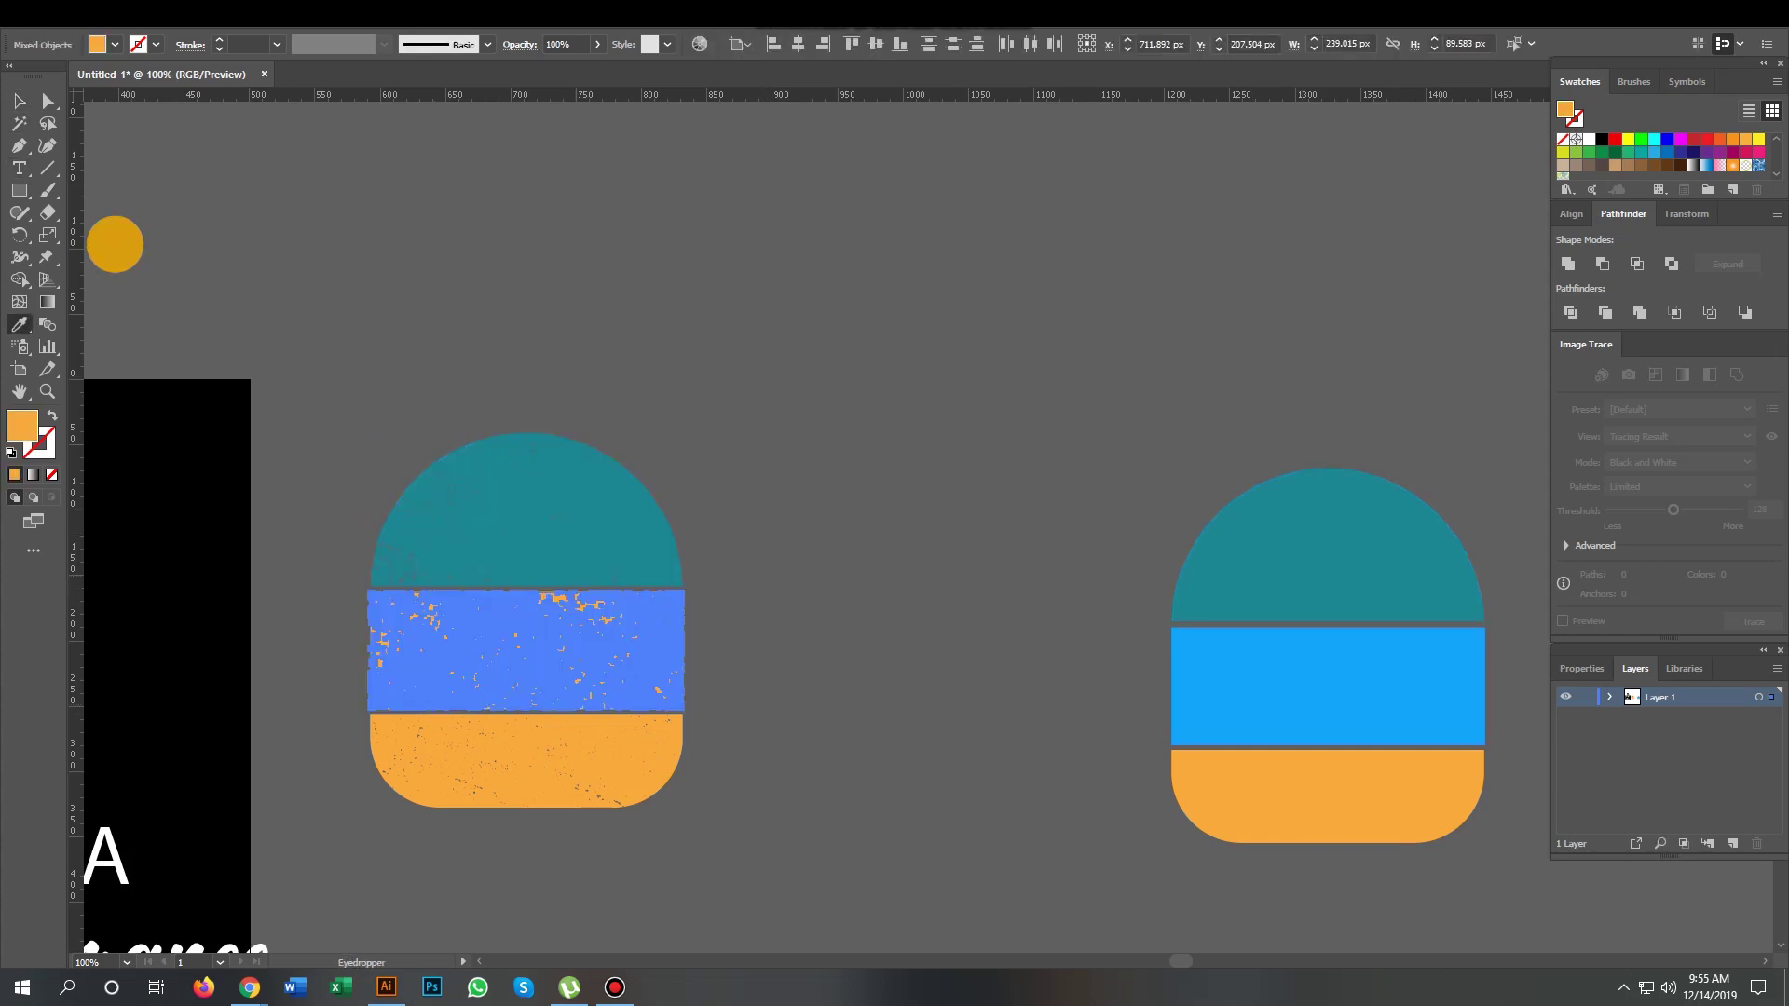
pyautogui.moveTo(321, 718); pyautogui.dragTo(559, 792)
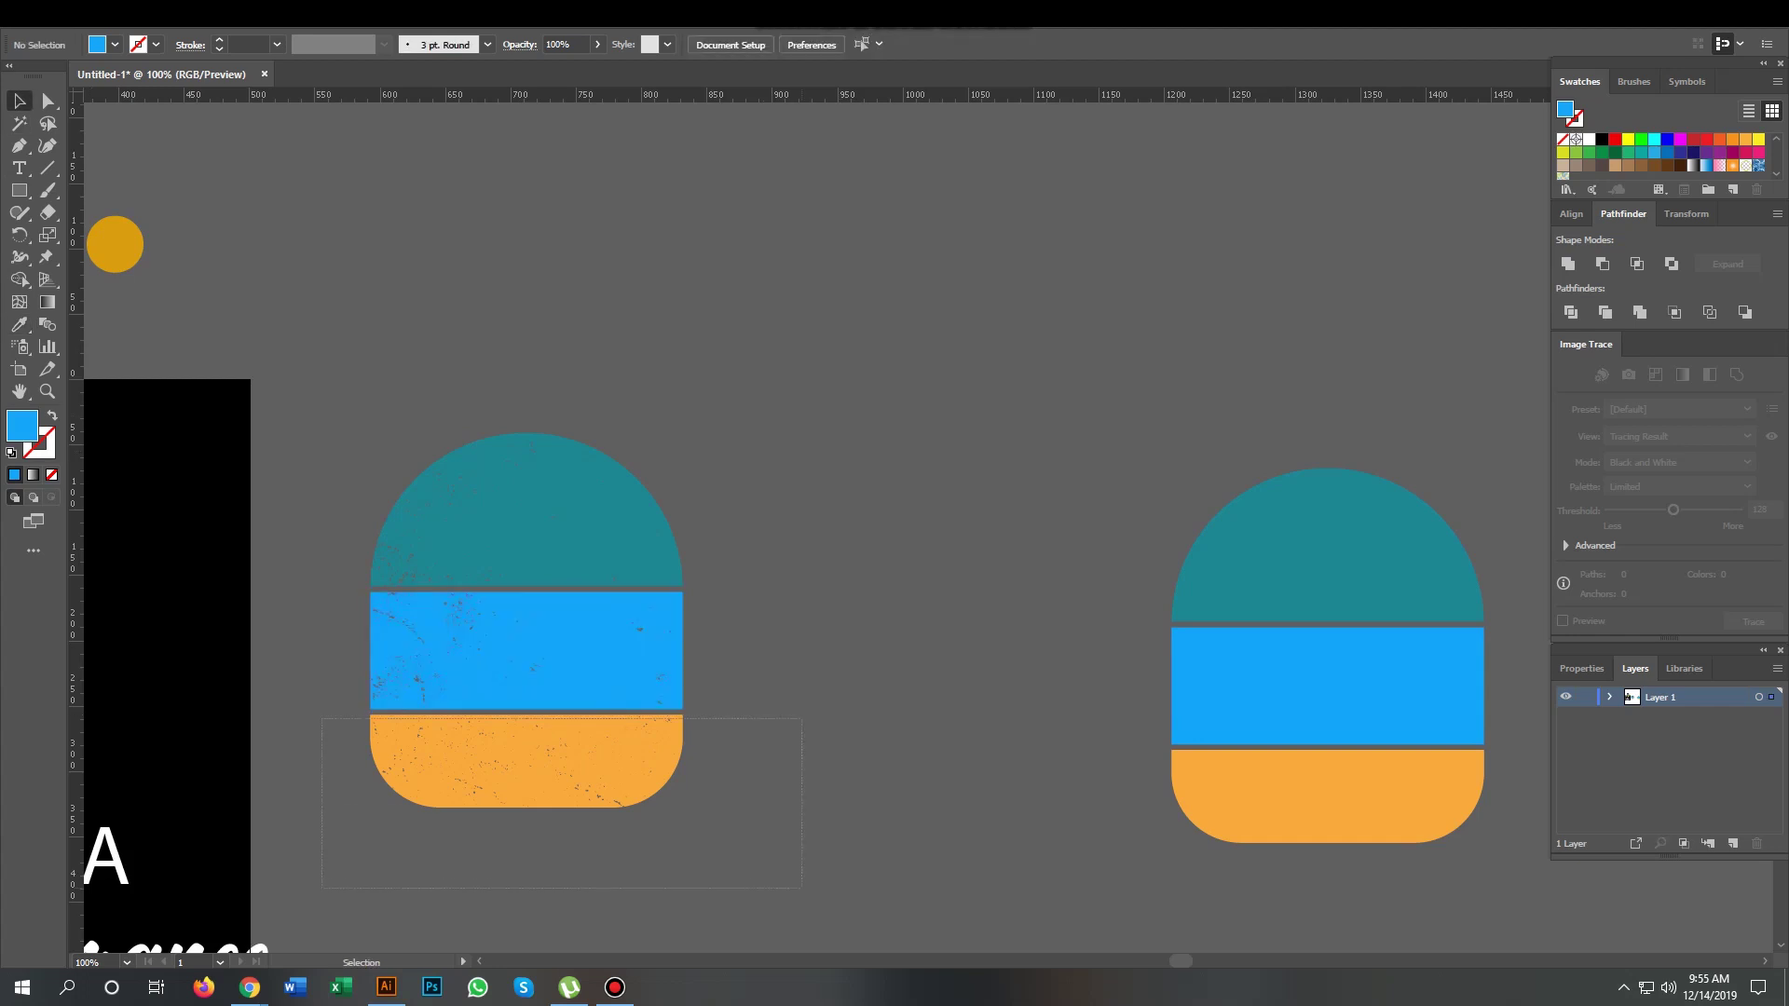
pyautogui.moveTo(802, 887); pyautogui.dragTo(802, 887)
pyautogui.press('i')
pyautogui.click(1327, 792)
pyautogui.press('v')
# Step: Select each recoloured band in turn to check its fill
pyautogui.moveTo(317, 397); pyautogui.dragTo(418, 498)
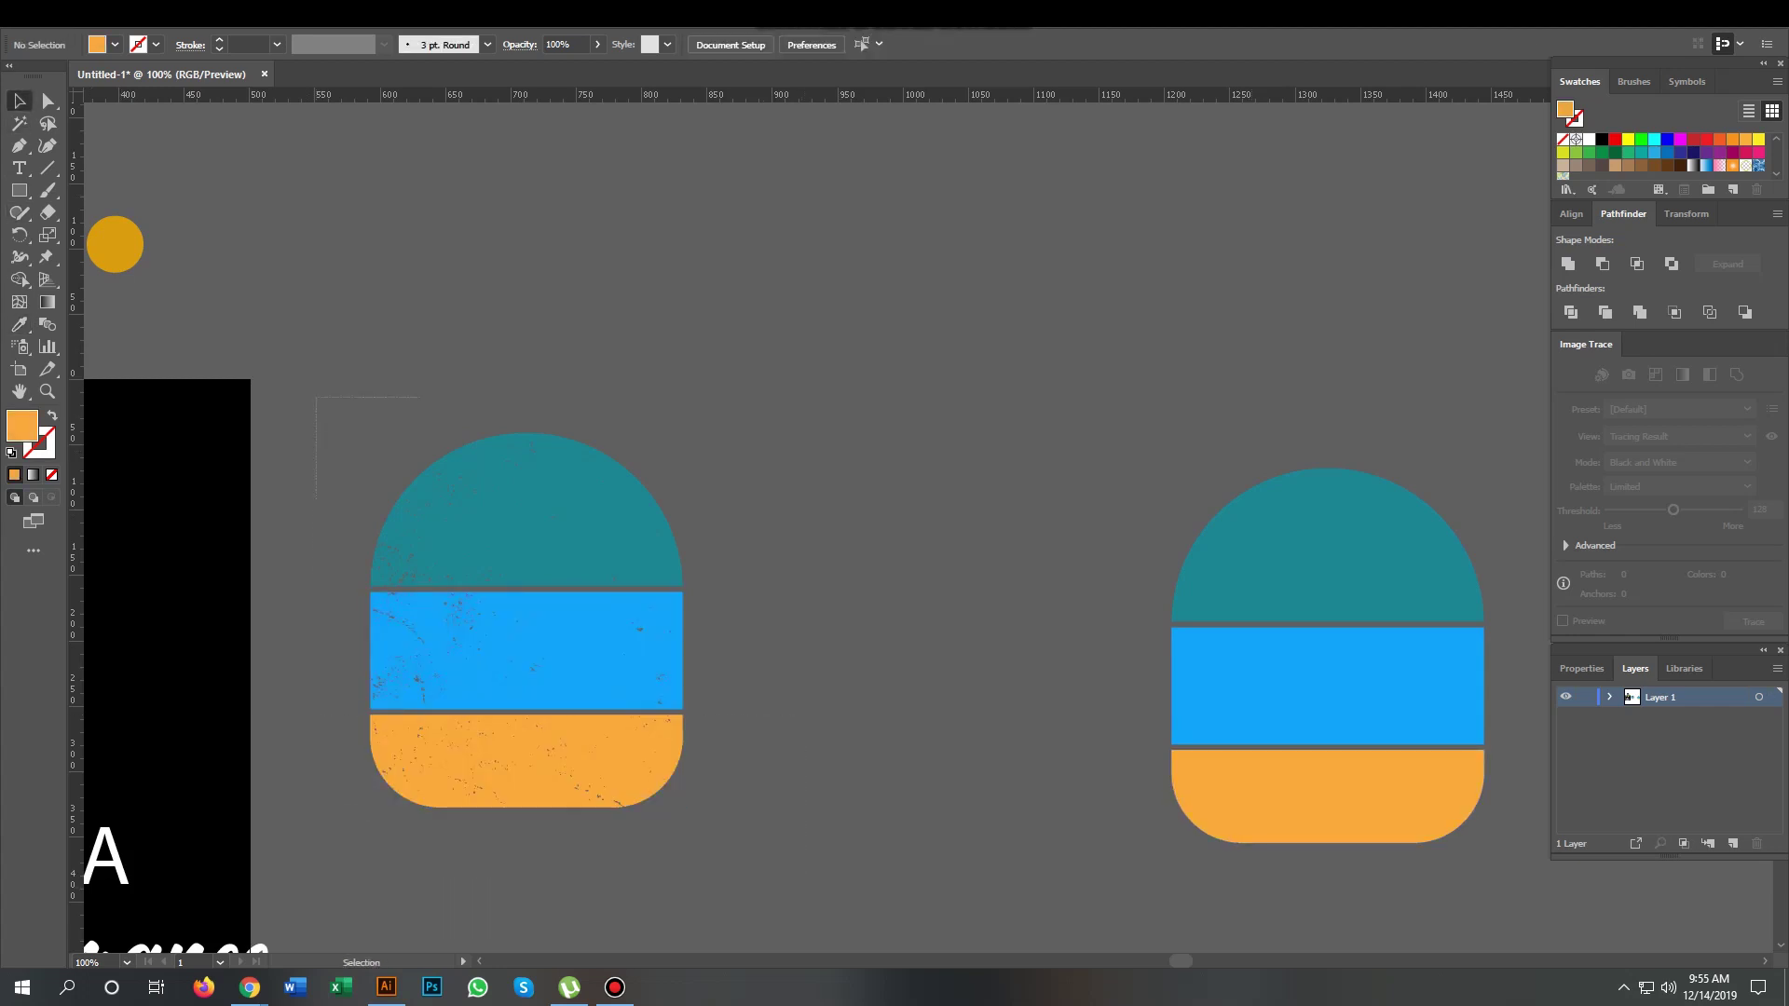
pyautogui.moveTo(785, 589); pyautogui.dragTo(732, 587)
pyautogui.click(785, 589)
pyautogui.click(731, 587)
pyautogui.moveTo(724, 709); pyautogui.dragTo(724, 709)
pyautogui.click(724, 709)
pyautogui.moveTo(786, 827); pyautogui.dragTo(786, 827)
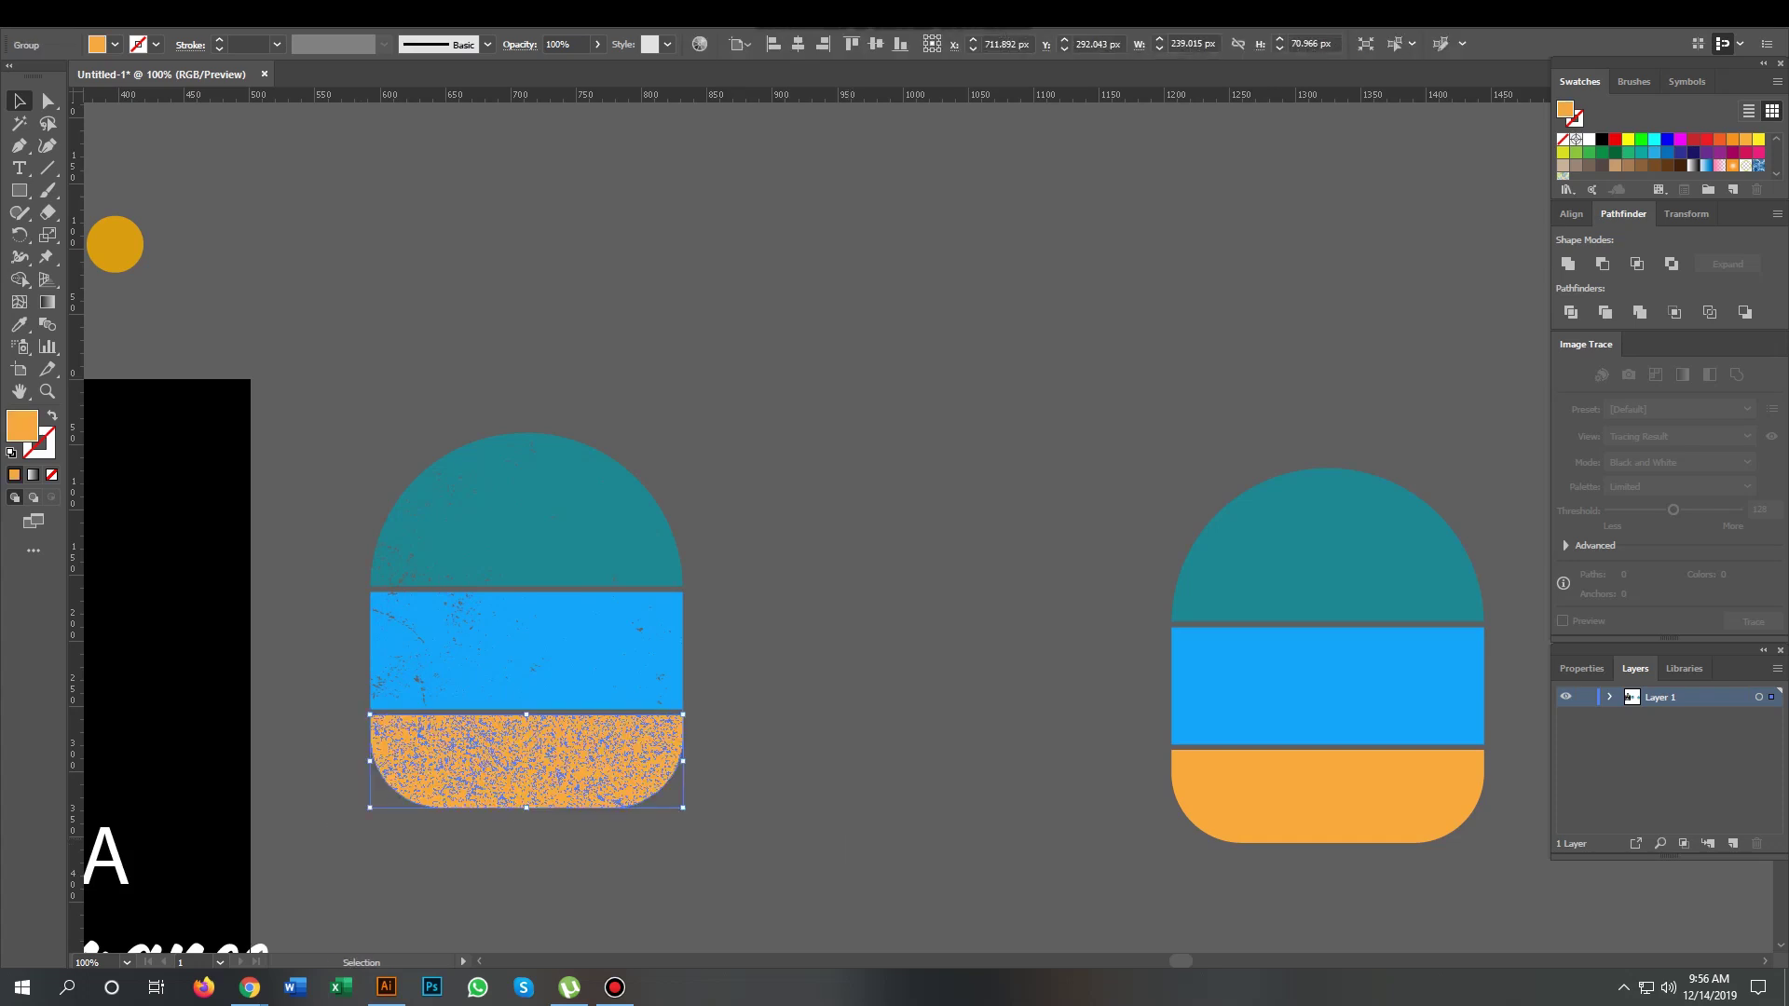
pyautogui.click(785, 826)
# Step: Move the palm tree onto the badge and bring it in front
pyautogui.hscroll(-5, 839, 559)
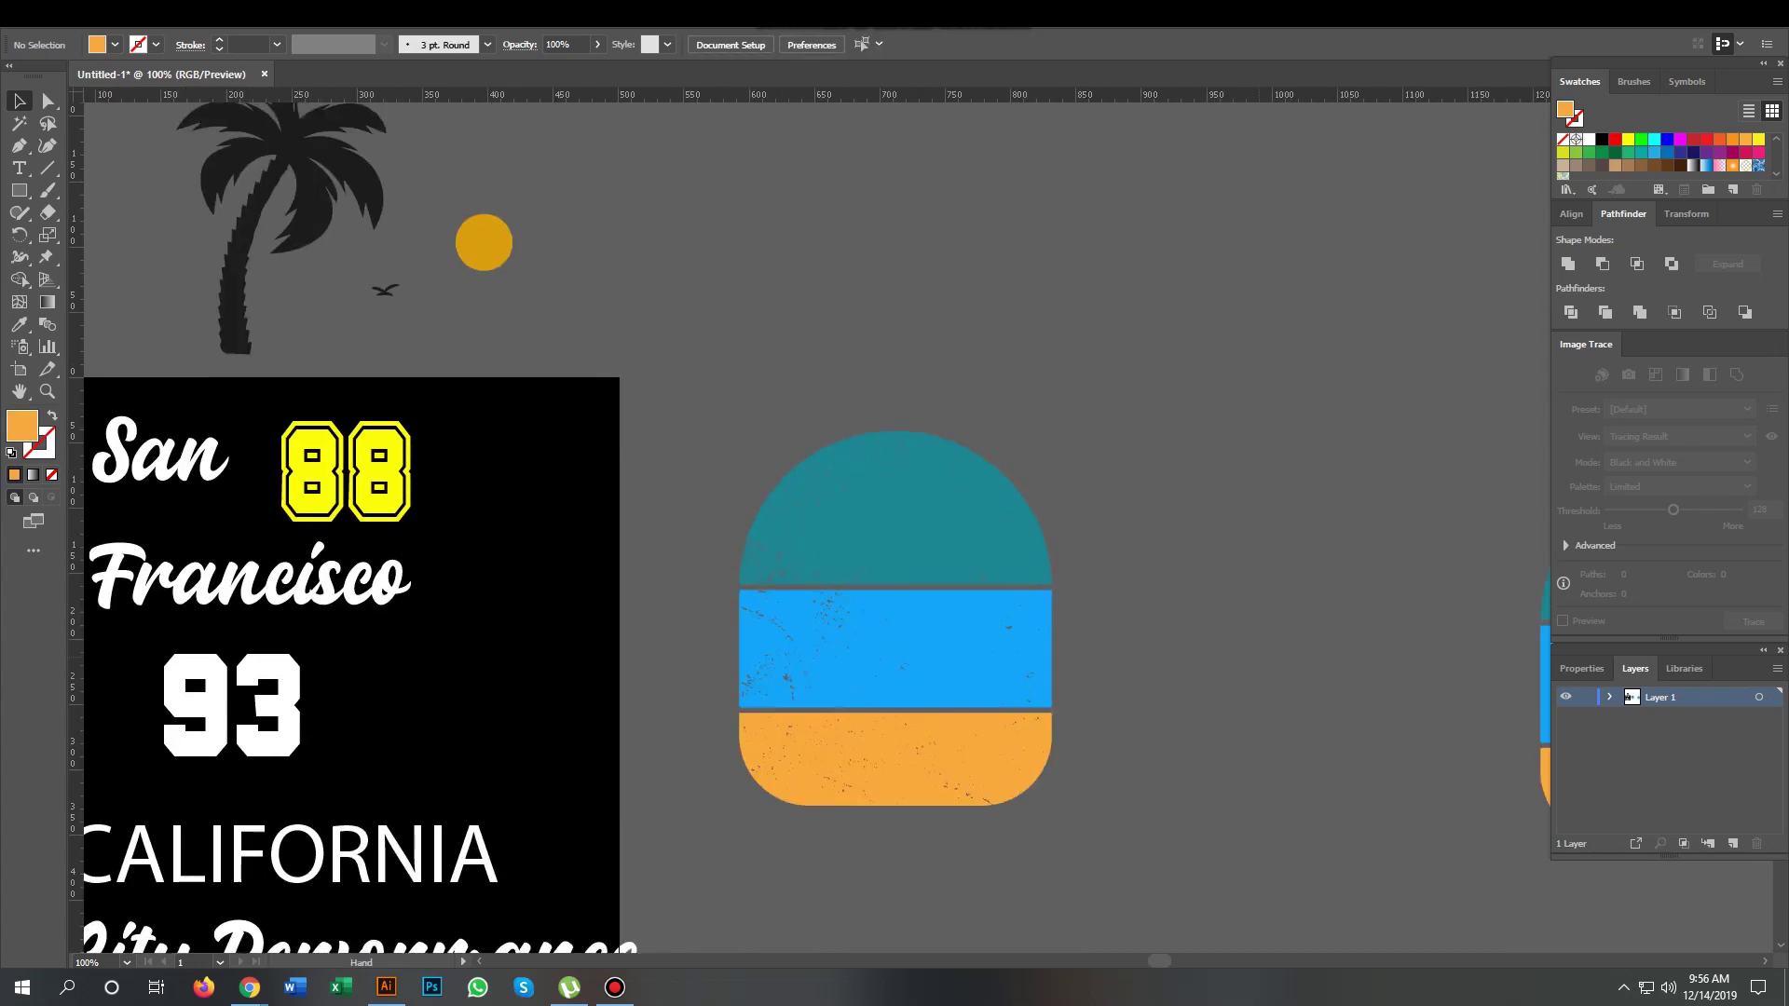
pyautogui.click(325, 281)
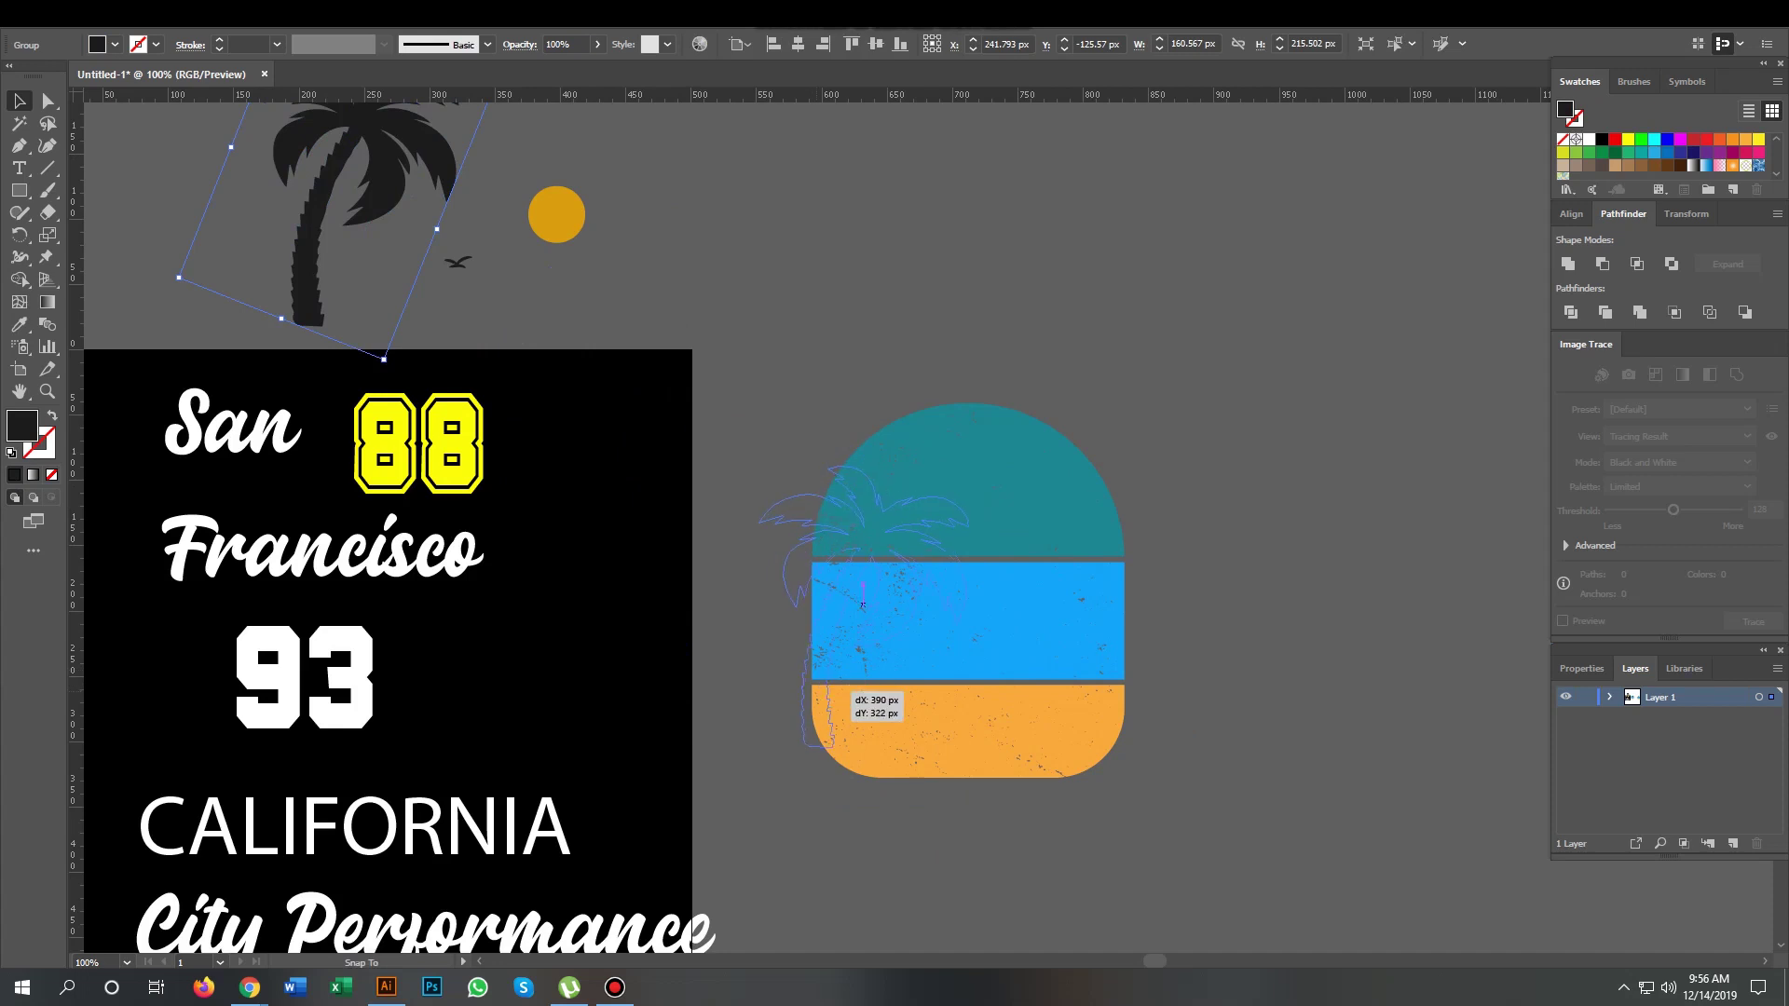
pyautogui.moveTo(324, 282); pyautogui.dragTo(674, 581)
pyautogui.rightClick(798, 400)
pyautogui.moveTo(886, 602)
pyautogui.click(1050, 601)
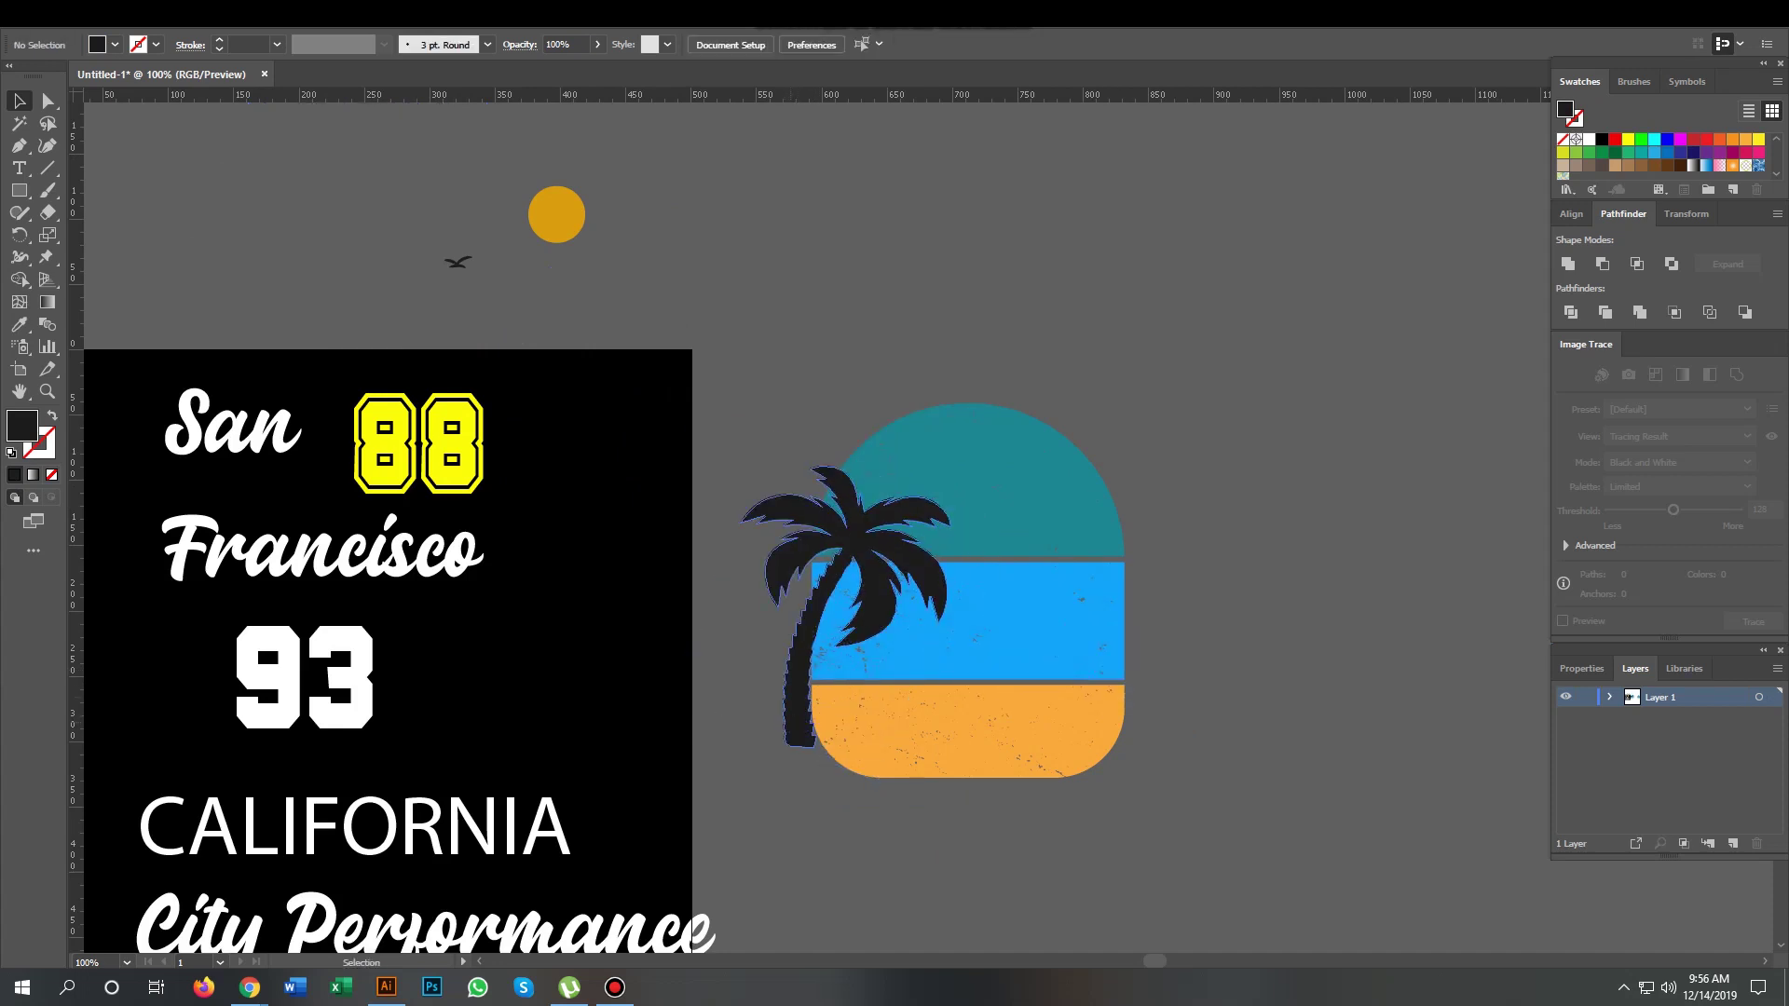
# Step: Nudge the palm tree with arrow keys until it overlaps the badge's left edge
pyautogui.press('Right')
pyautogui.press('Right')
pyautogui.press('Right')
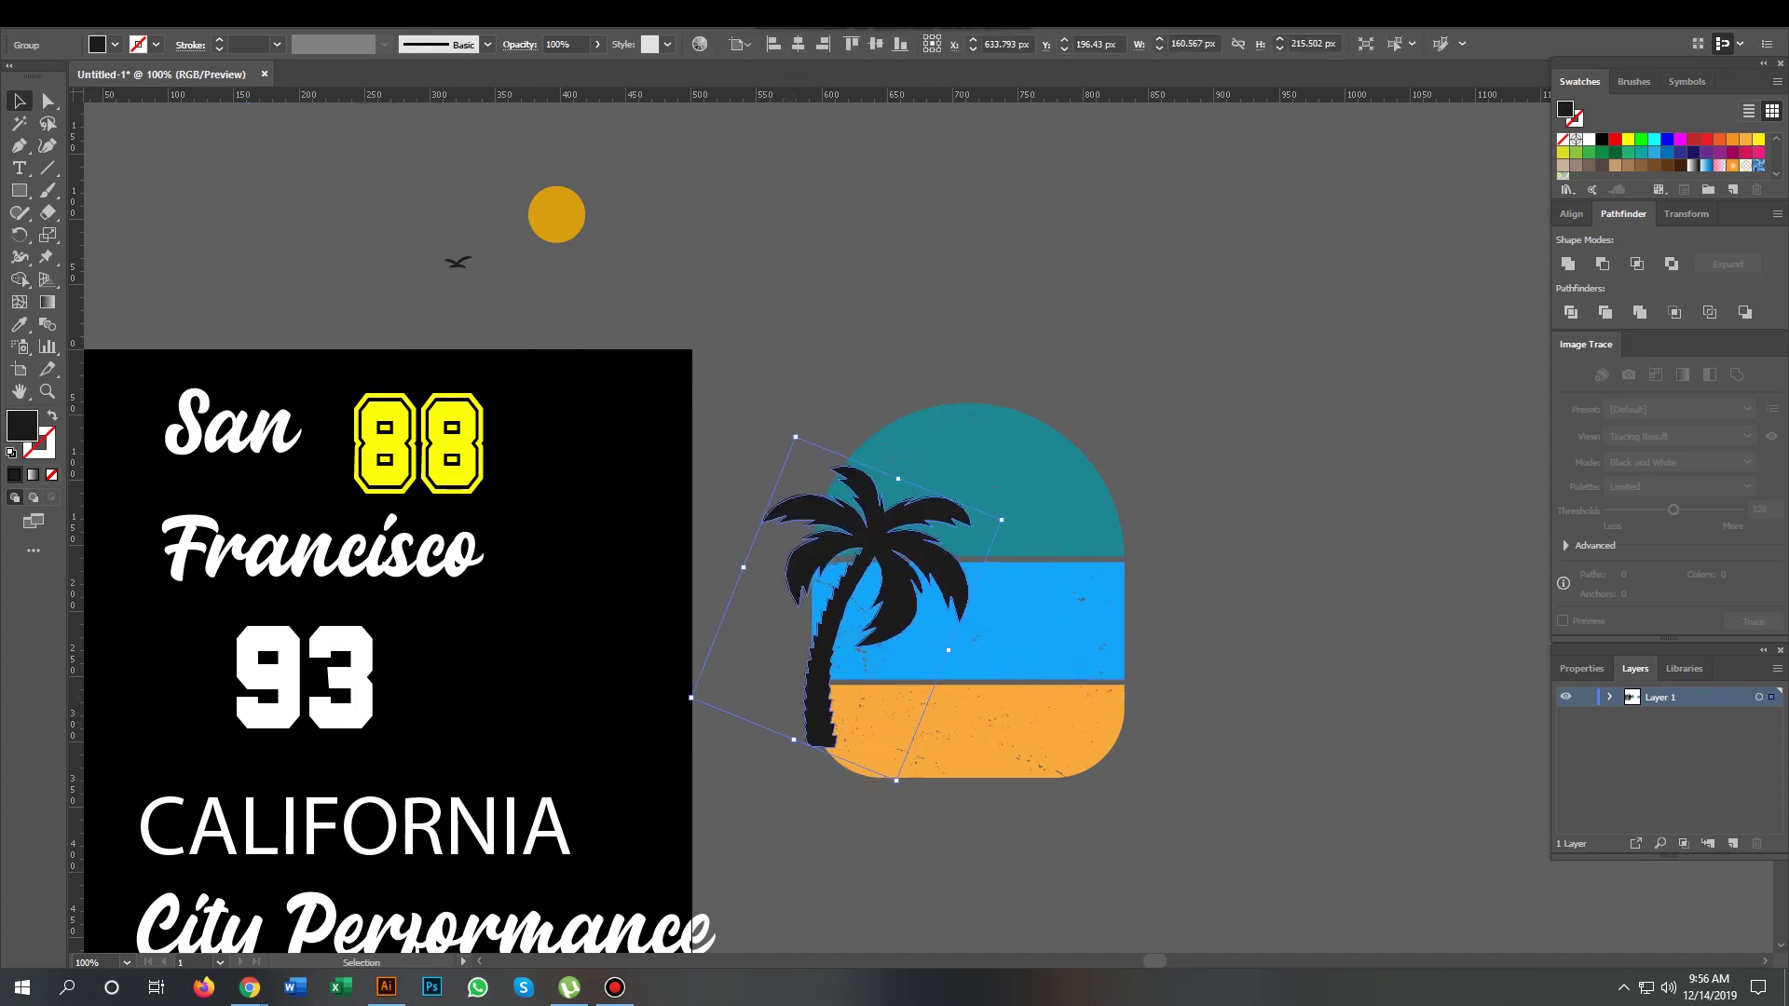
pyautogui.press('Left')
pyautogui.press('Left')
pyautogui.press('Left')
pyautogui.press('Left')
pyautogui.press('Left')
pyautogui.press('Left')
pyautogui.press('Left')
pyautogui.press('Left')
pyautogui.press('Left')
pyautogui.press('Up')
pyautogui.press('Up')
pyautogui.press('Up')
pyautogui.press('Right')
pyautogui.press('Right')
pyautogui.press('Up')
pyautogui.press('Up')
pyautogui.press('Right')
pyautogui.press('Right')
pyautogui.press('Right')
pyautogui.press('Up')
pyautogui.press('Right')
pyautogui.press('Right')
pyautogui.press('Right')
pyautogui.press('Right')
pyautogui.press('Right')
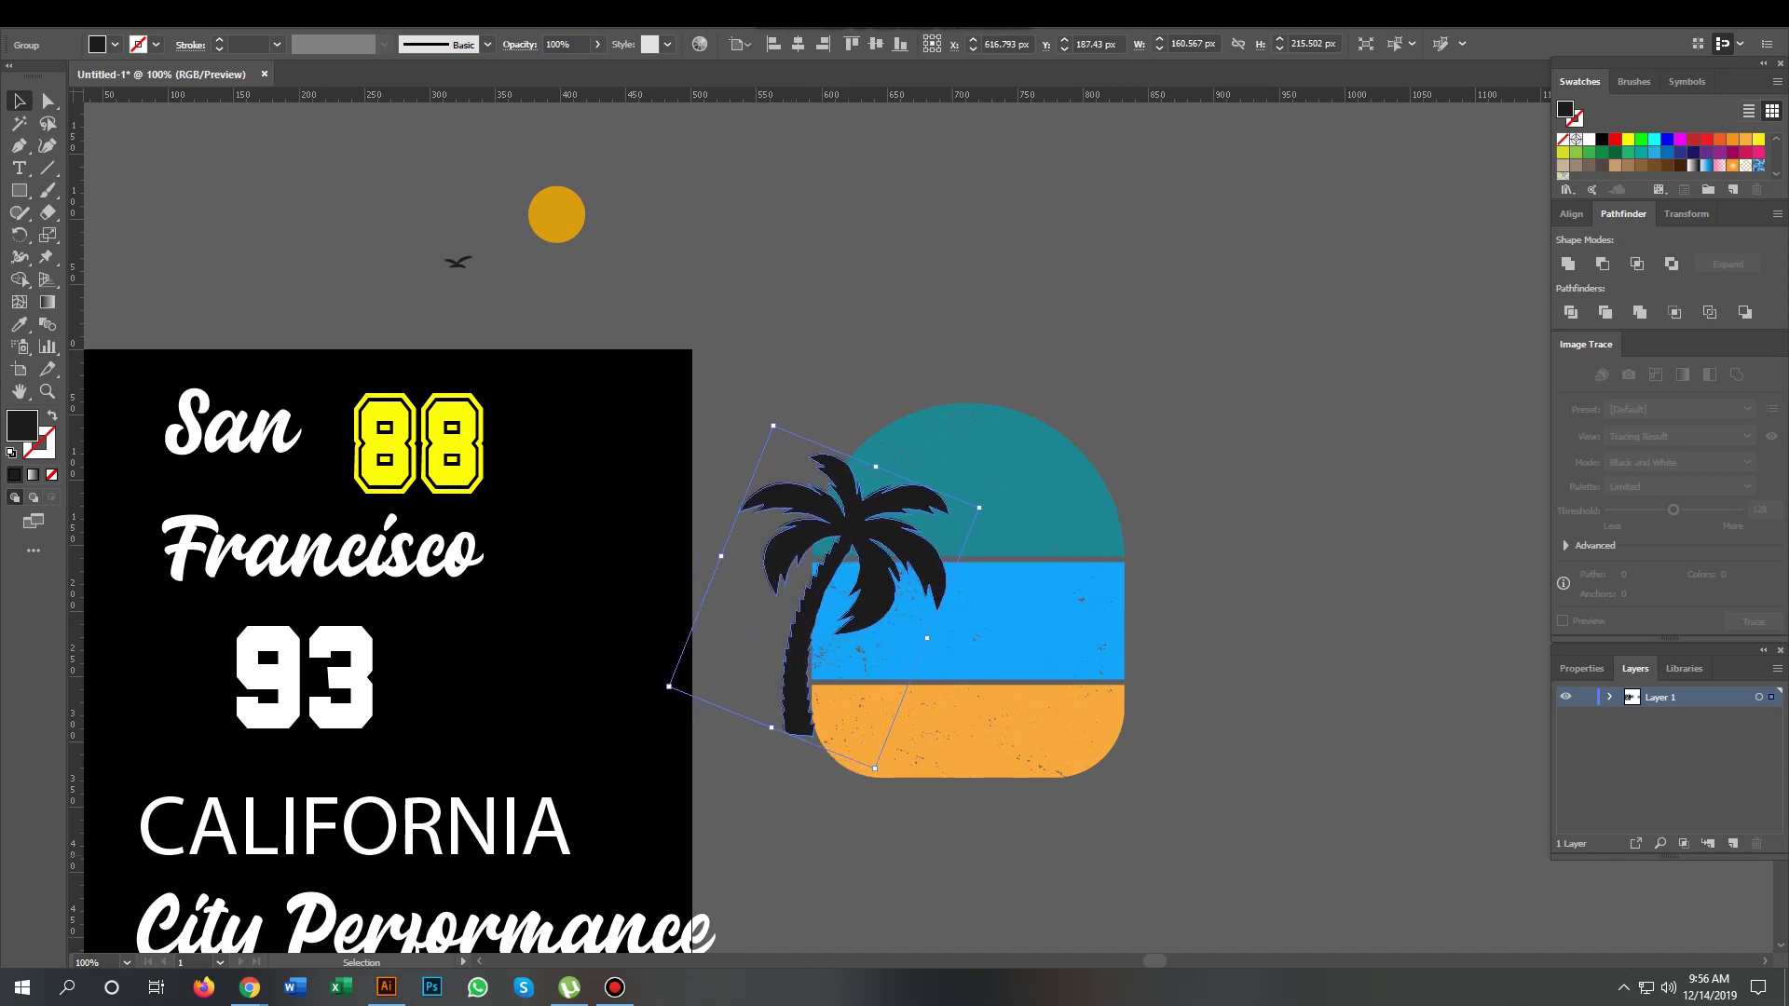
pyautogui.press('Right')
pyautogui.press('Right')
pyautogui.press('Right')
pyautogui.press('Right')
pyautogui.press('Right')
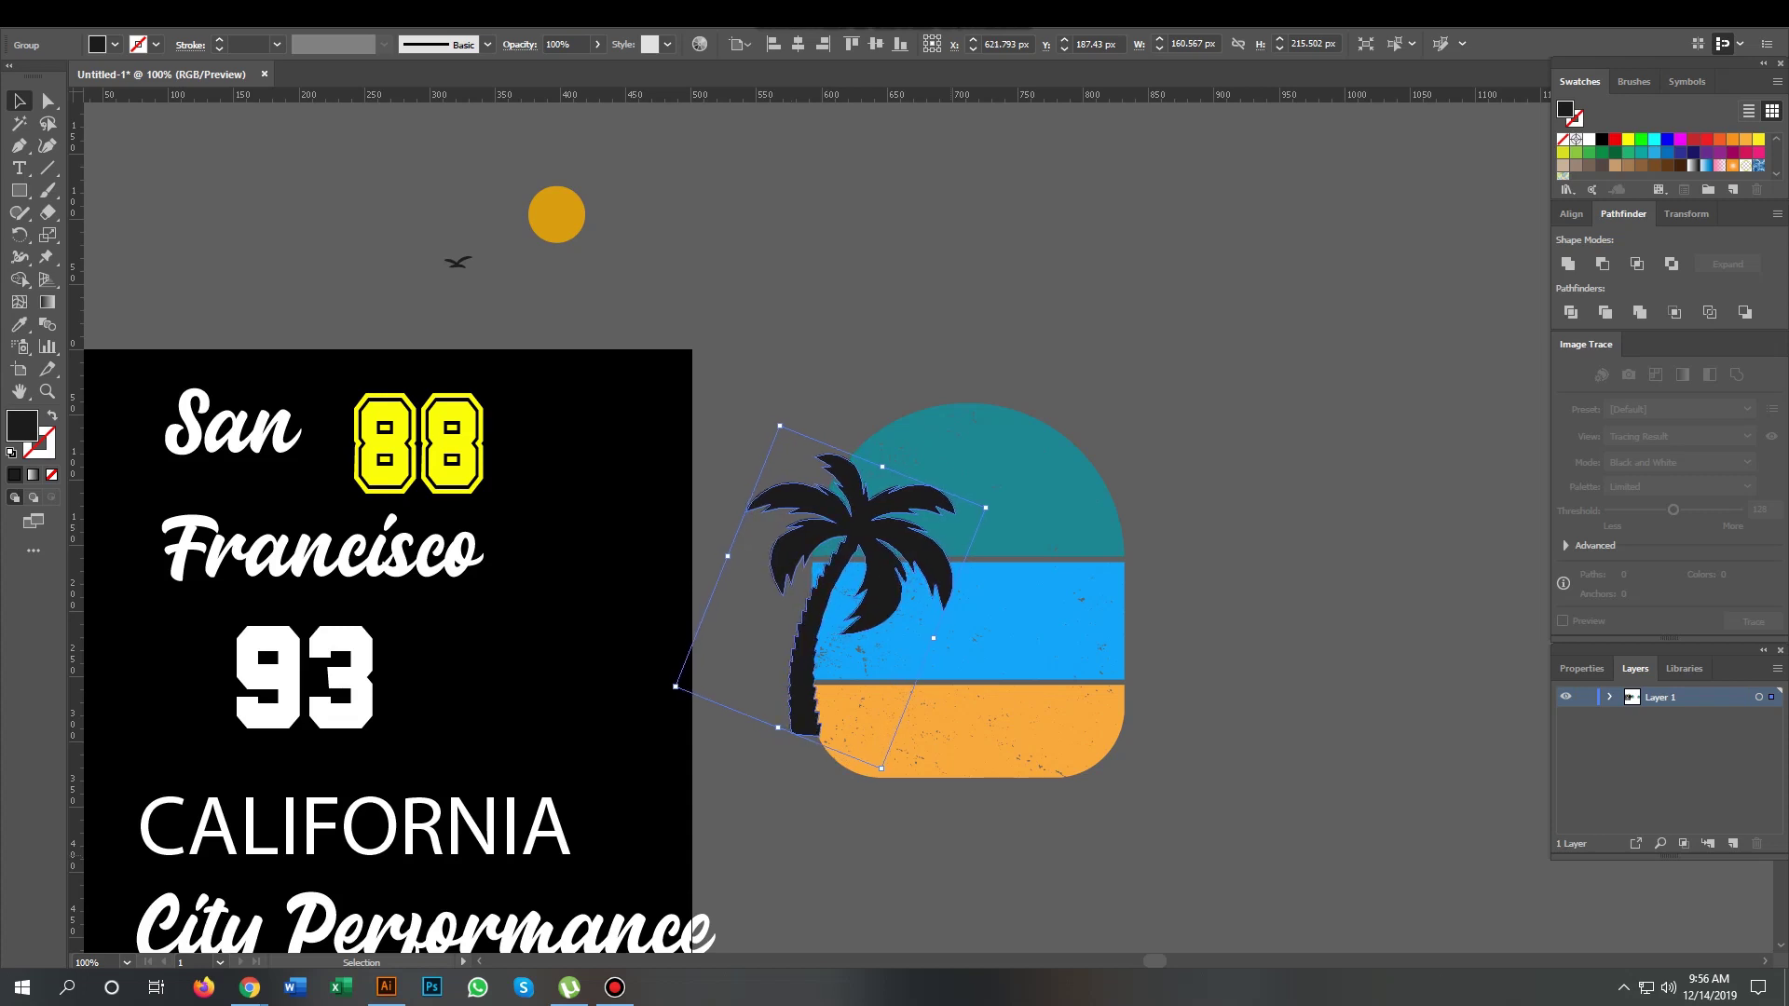
pyautogui.press('Right')
pyautogui.press('Right')
pyautogui.press('Right')
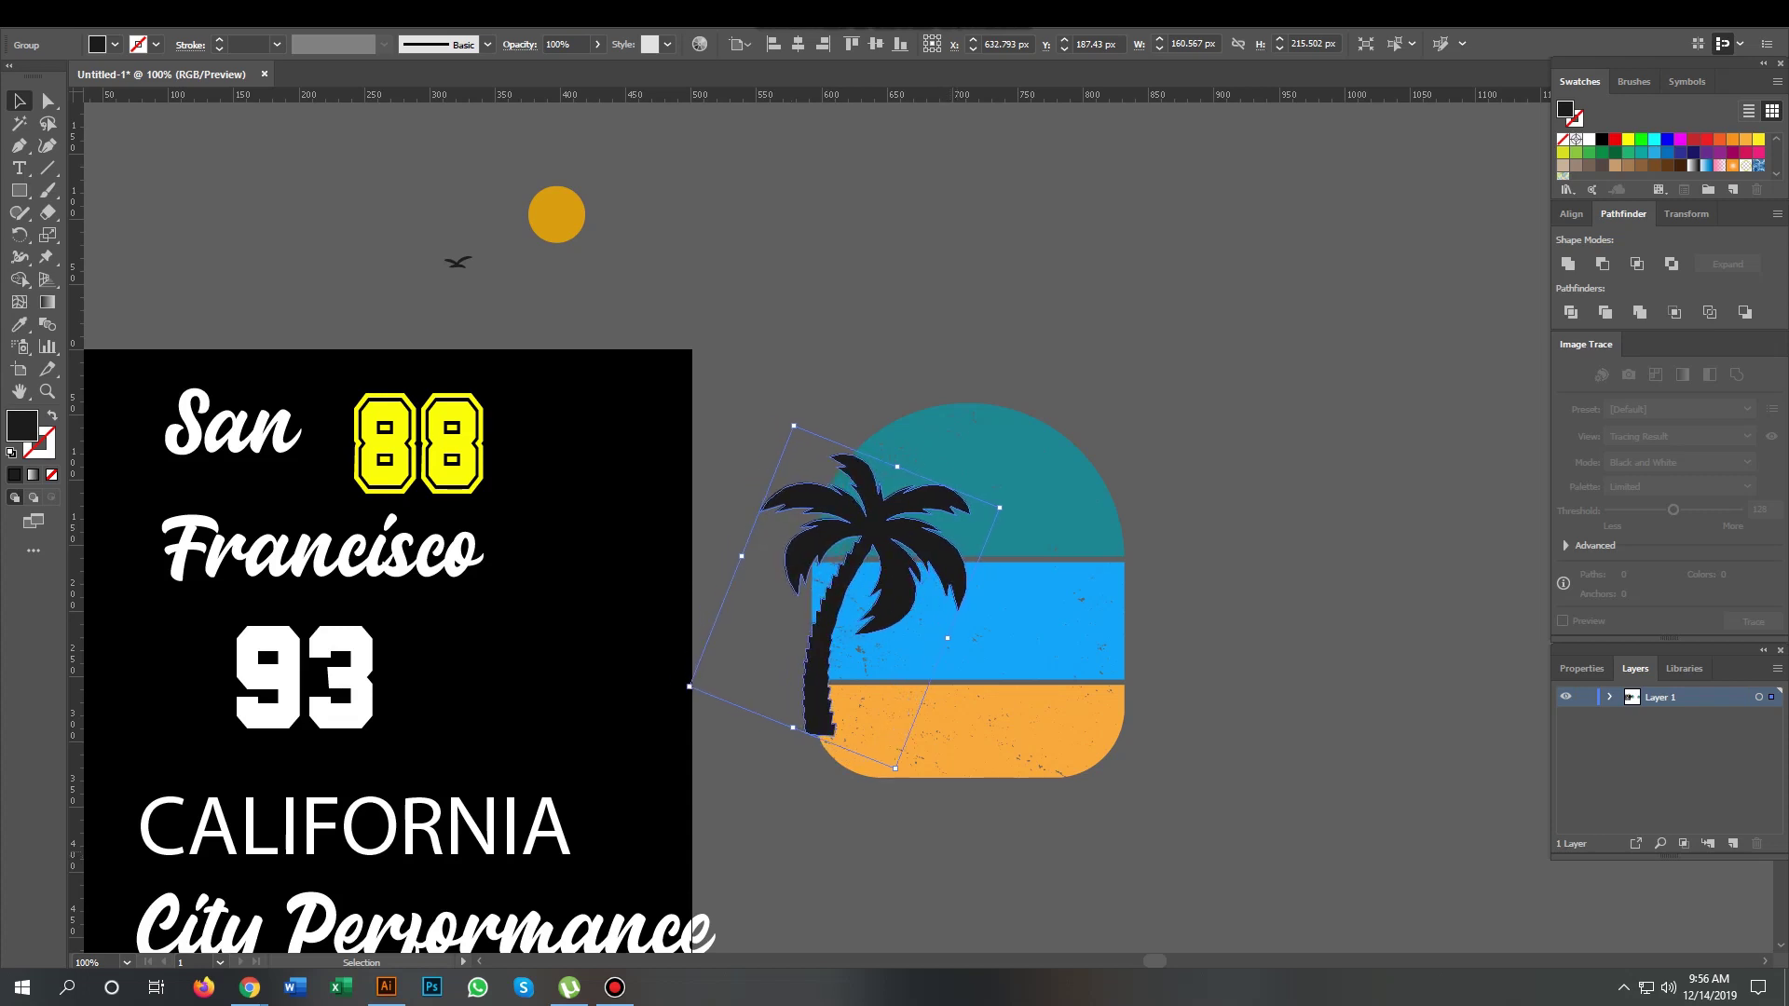
pyautogui.press('Right')
pyautogui.press('Right')
pyautogui.press('Right')
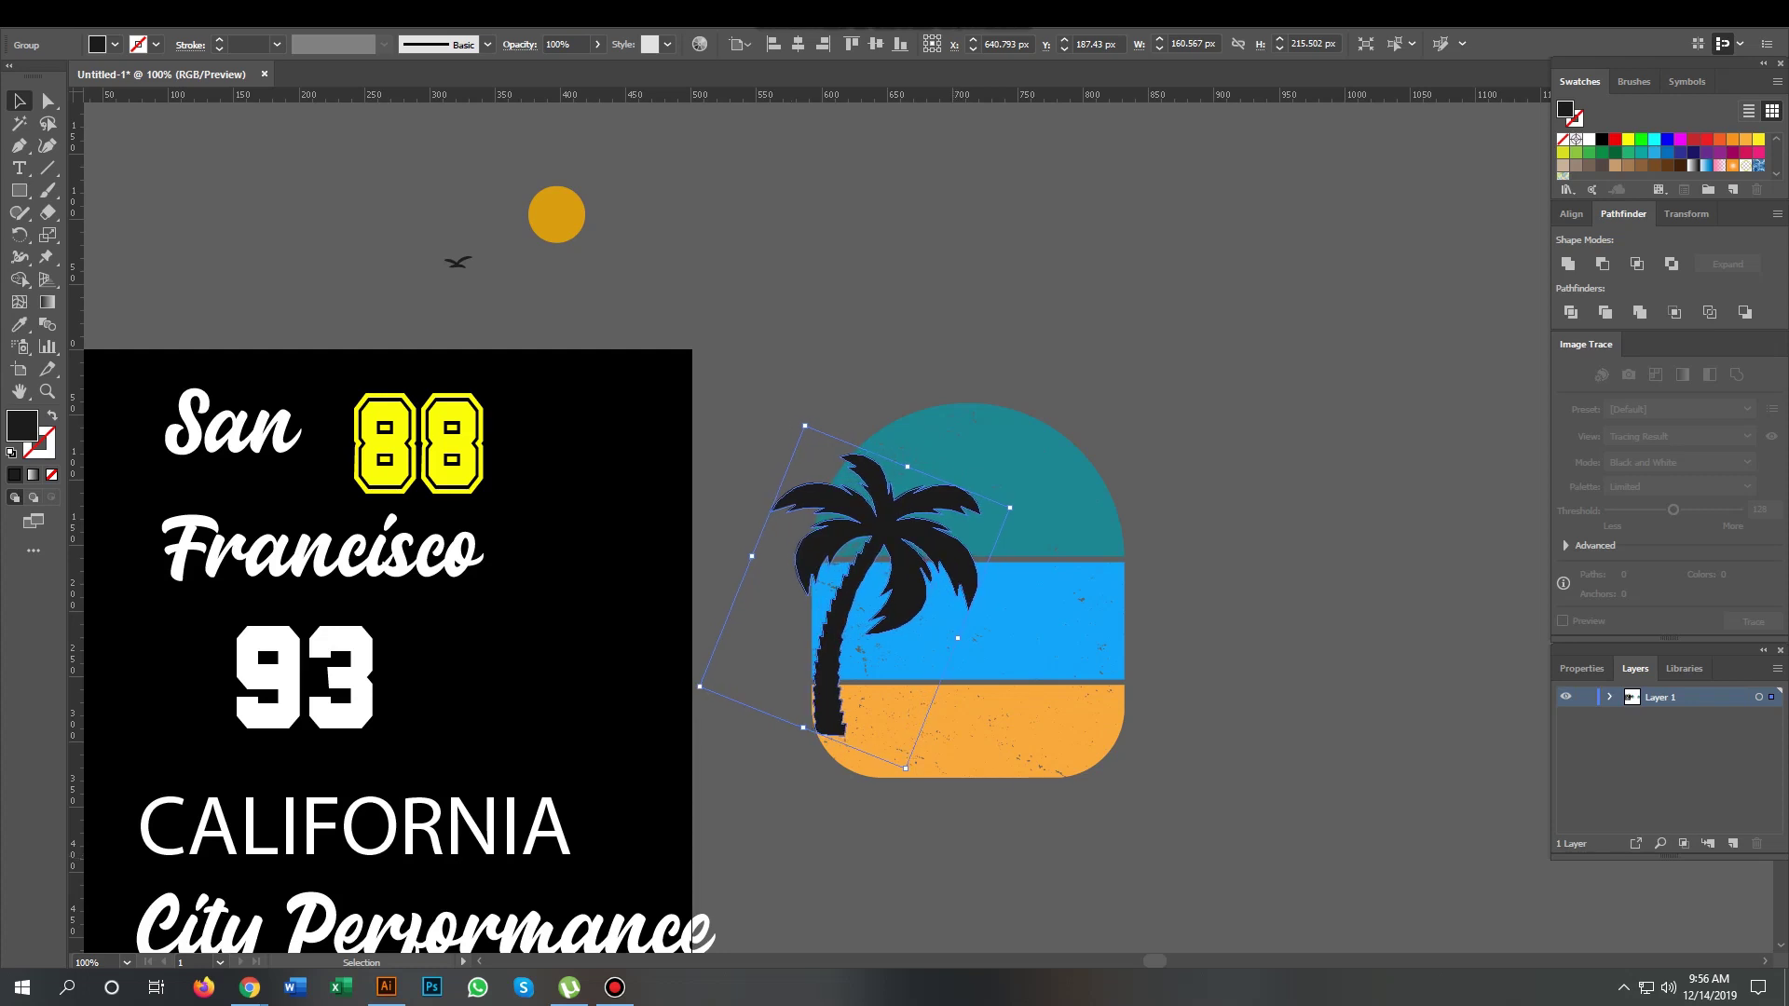
pyautogui.press('Left')
pyautogui.press('Left')
pyautogui.press('Left')
pyautogui.press('Left')
pyautogui.press('Left')
pyautogui.press('Left')
pyautogui.press('Left')
pyautogui.press('Left')
pyautogui.press('Left')
pyautogui.press('Left')
pyautogui.press('Left')
pyautogui.press('Left')
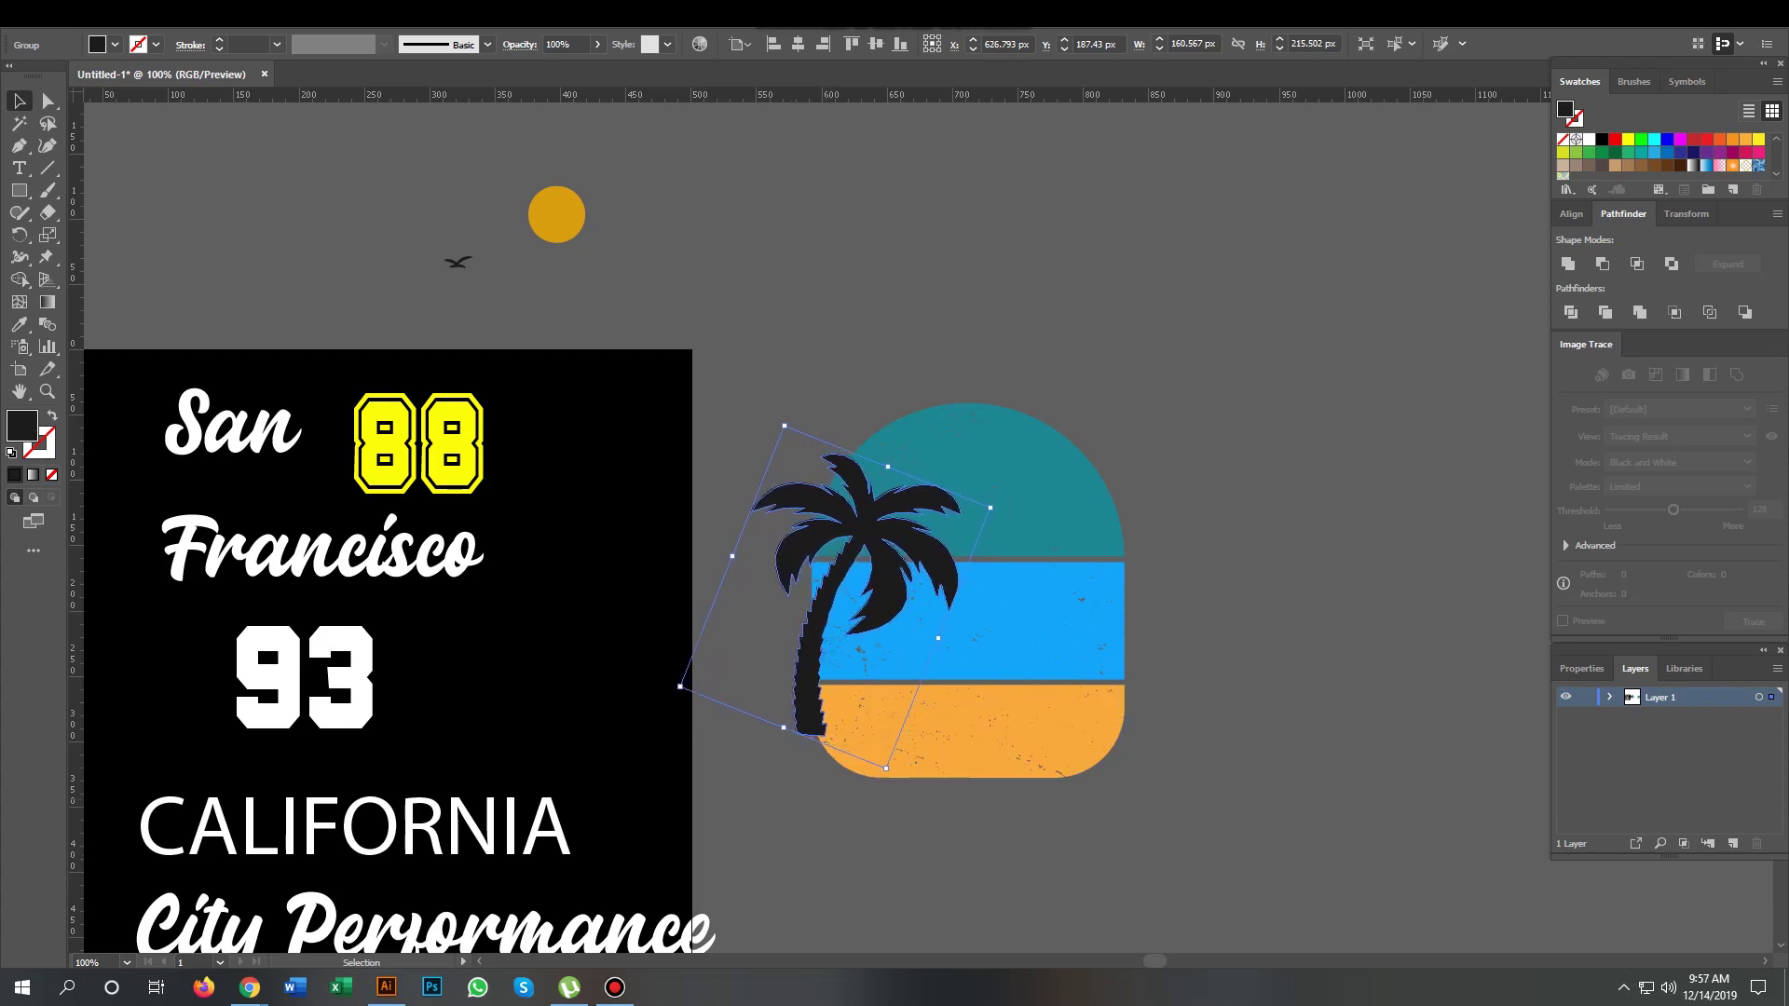
pyautogui.press('Left')
pyautogui.press('Left')
pyautogui.press('Left')
pyautogui.press('Right')
pyautogui.press('Right')
pyautogui.press('Right')
pyautogui.press('Right')
pyautogui.press('Right')
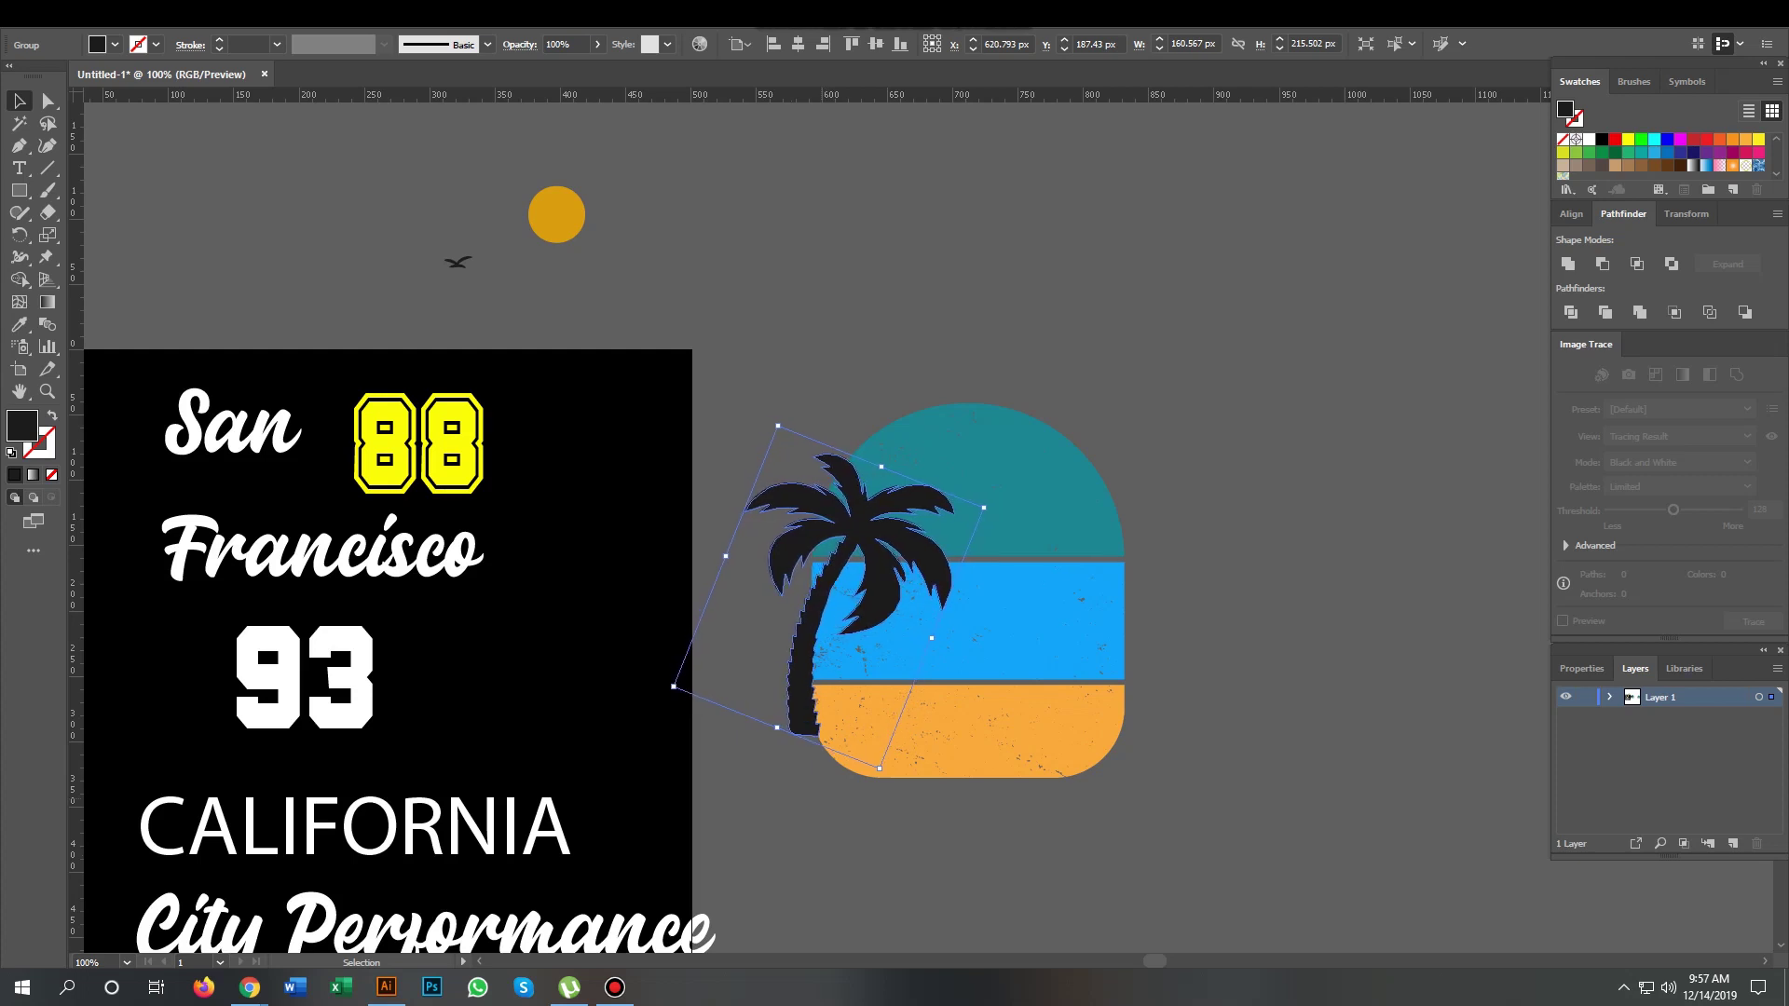
# Step: Fill the copied badge stripes orange with the Eyedropper
pyautogui.click(895, 606)
pyautogui.moveTo(1133, 803); pyautogui.dragTo(1083, 433)
pyautogui.press('i')
pyautogui.click(969, 736)
pyautogui.press('v')
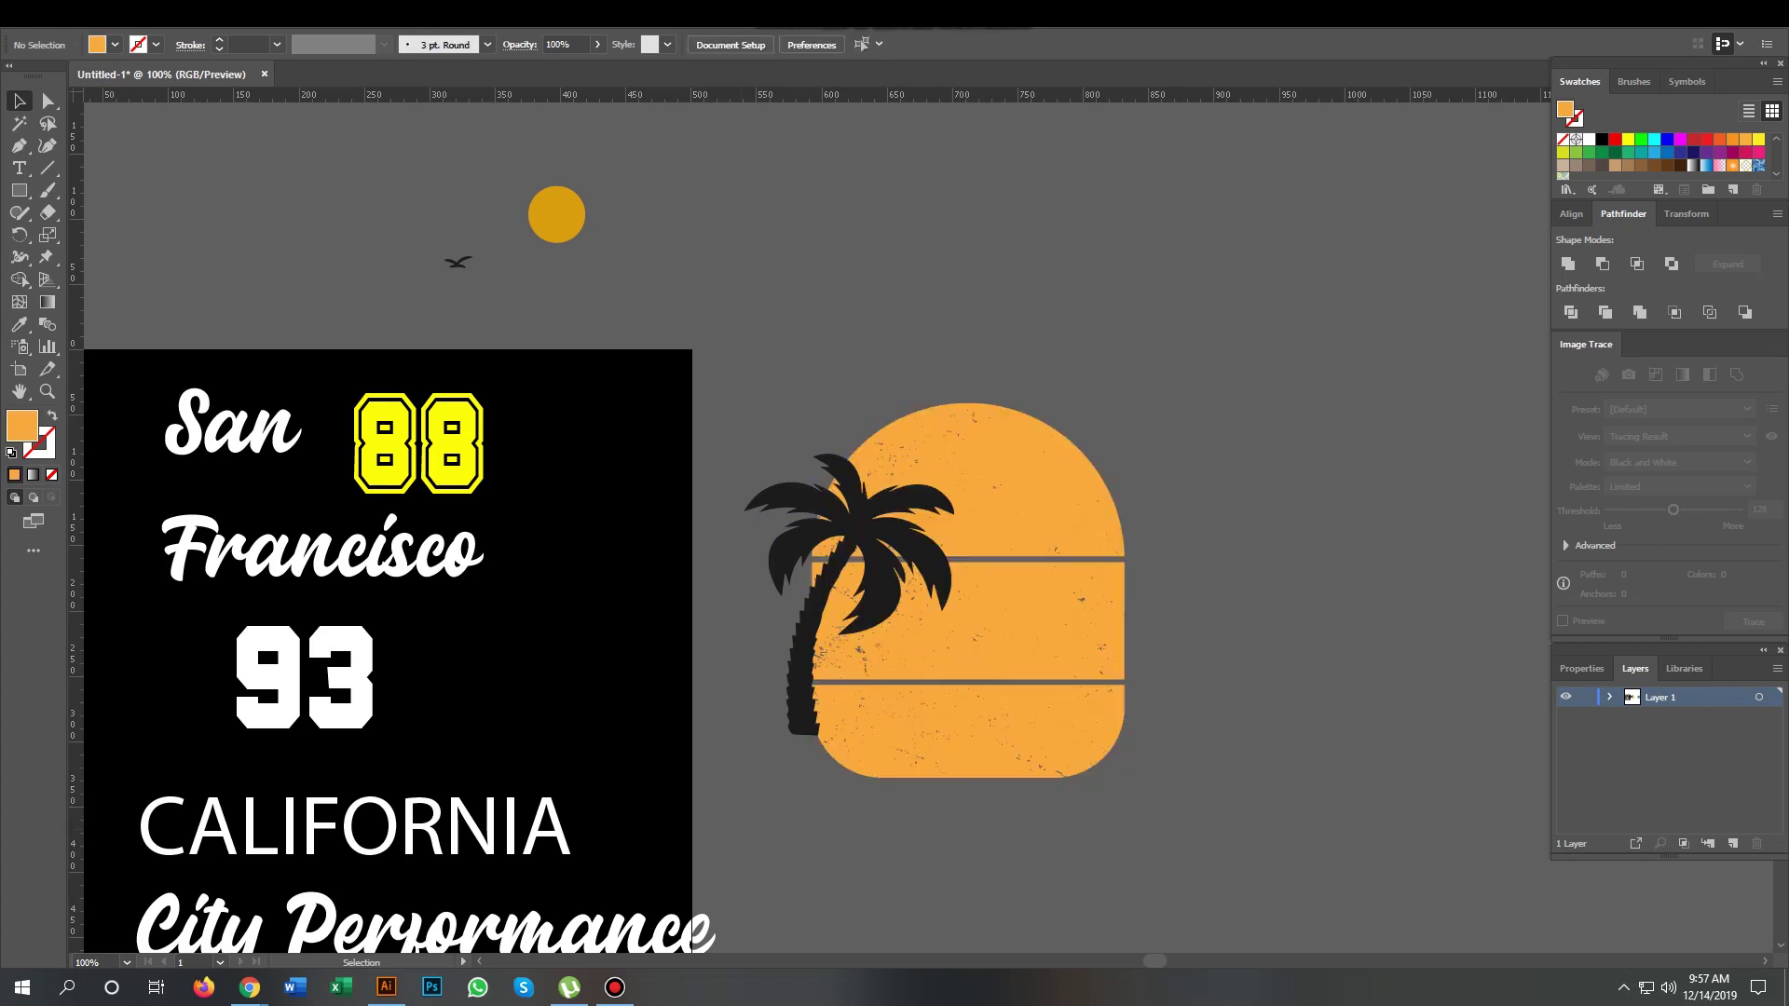
# Step: Subtract the palm tree from the orange badge using Pathfinder Minus Front
pyautogui.click(839, 606)
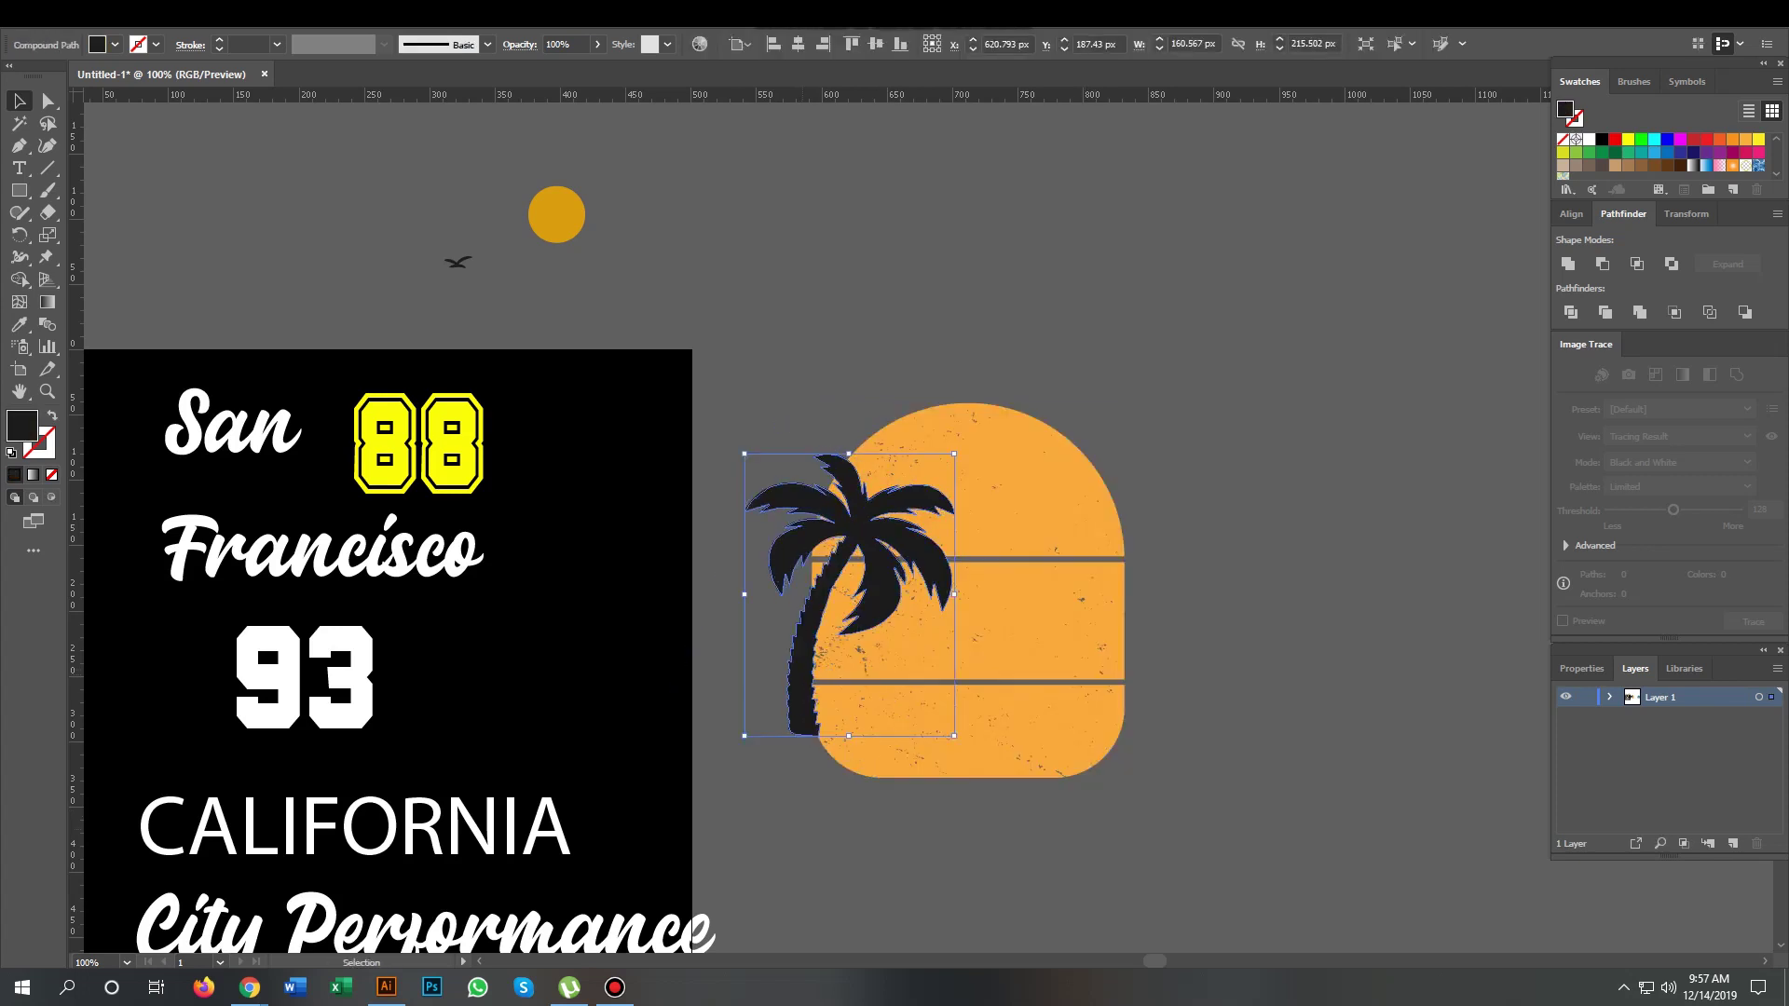
pyautogui.hotkey('ctrl', 'shift', 'a')
pyautogui.click(932, 606)
pyautogui.click(1602, 263)
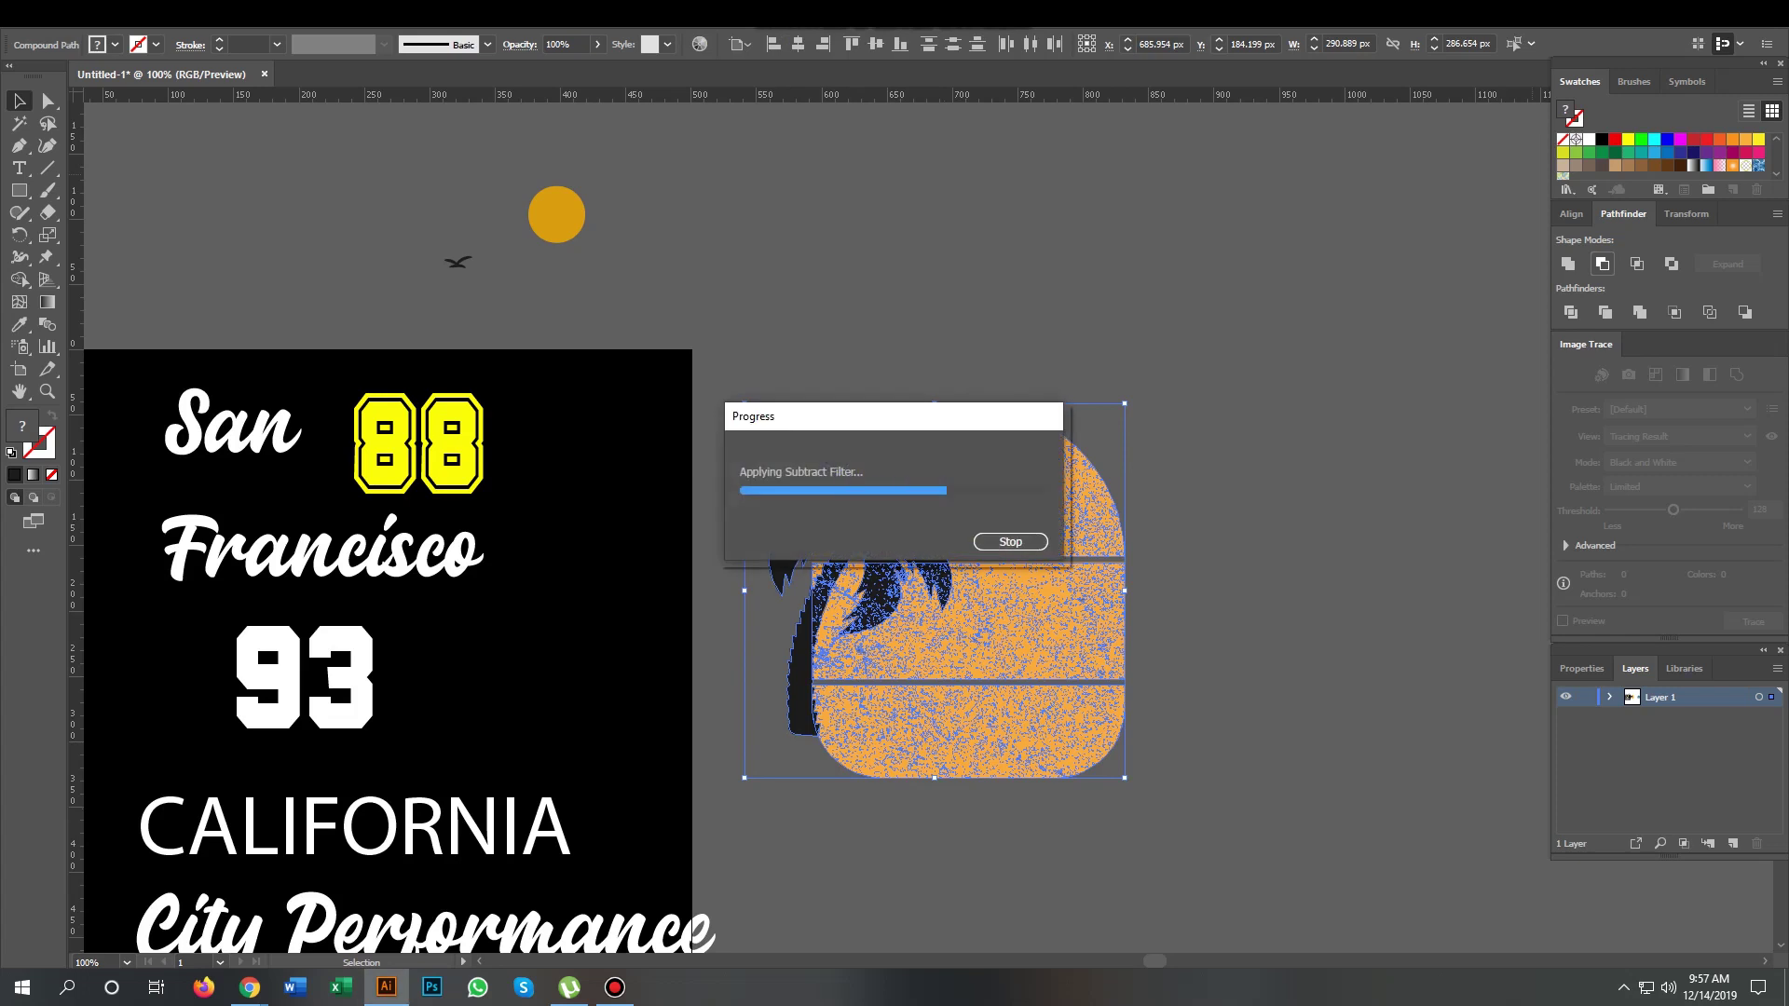
# Step: Pan to the cut-out badge and inspect the palm artwork's options
pyautogui.hotkey('ctrl', 'shift', 'a')
pyautogui.moveTo(931, 560); pyautogui.dragTo(699, 484)
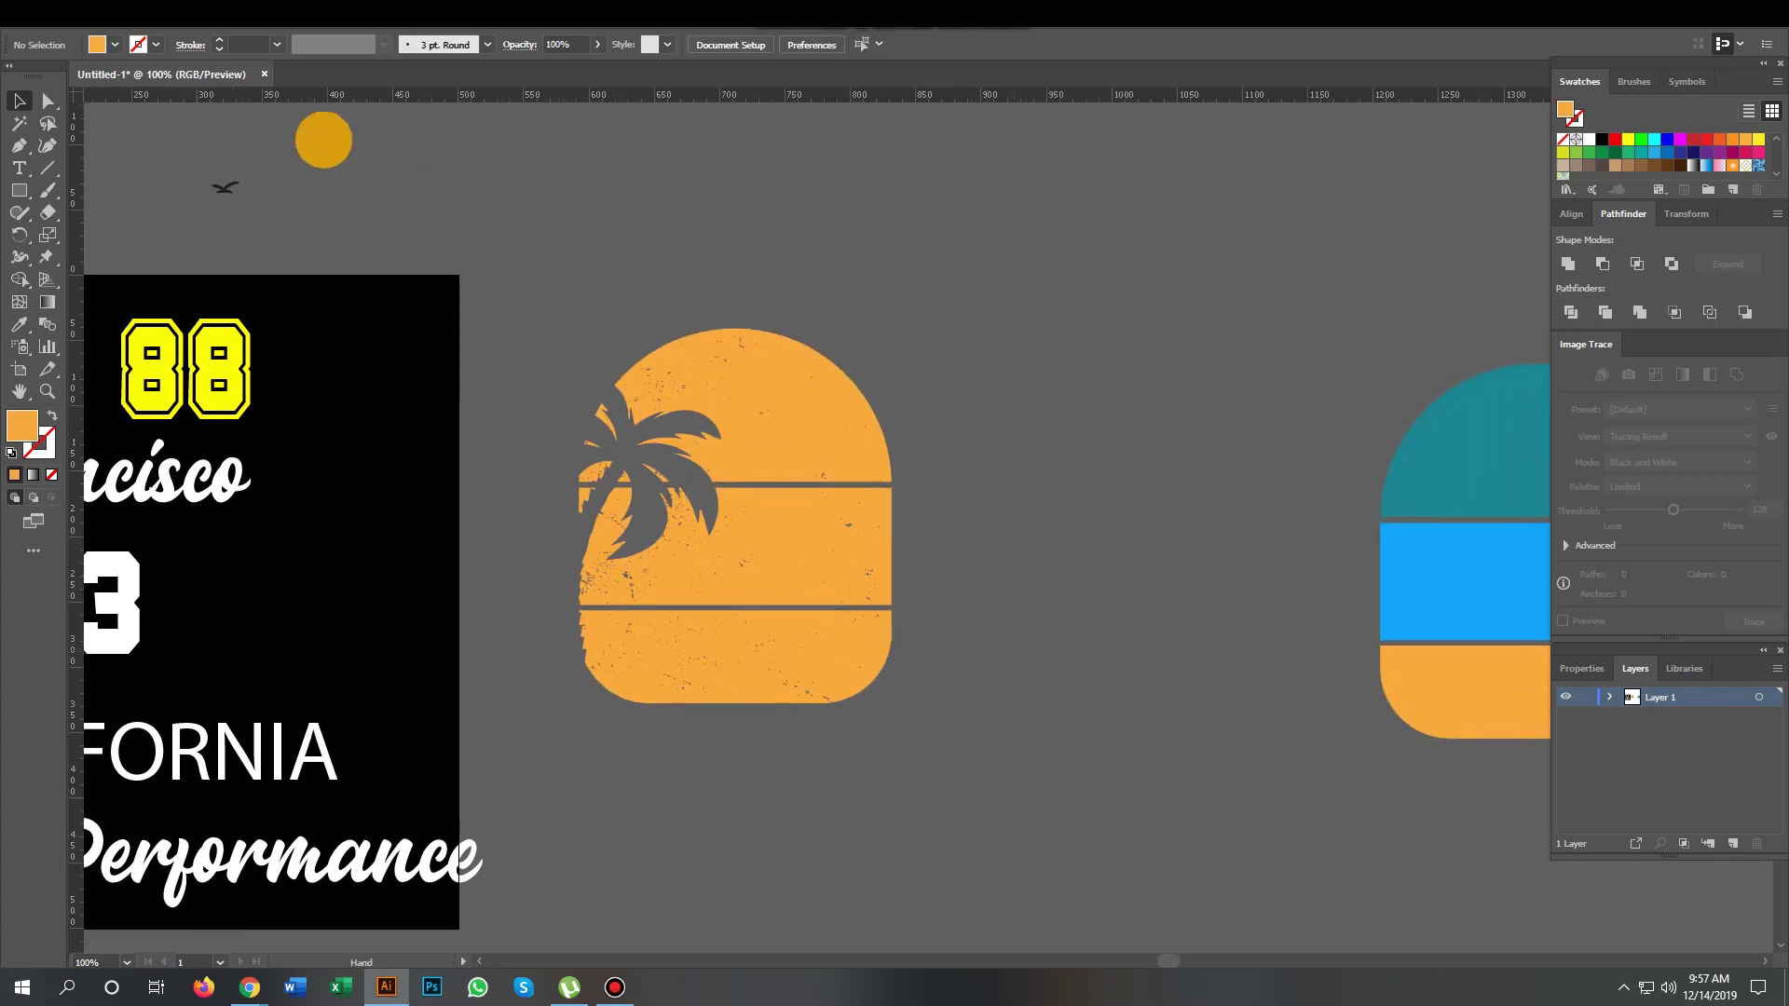
pyautogui.moveTo(850, 444); pyautogui.dragTo(859, 519)
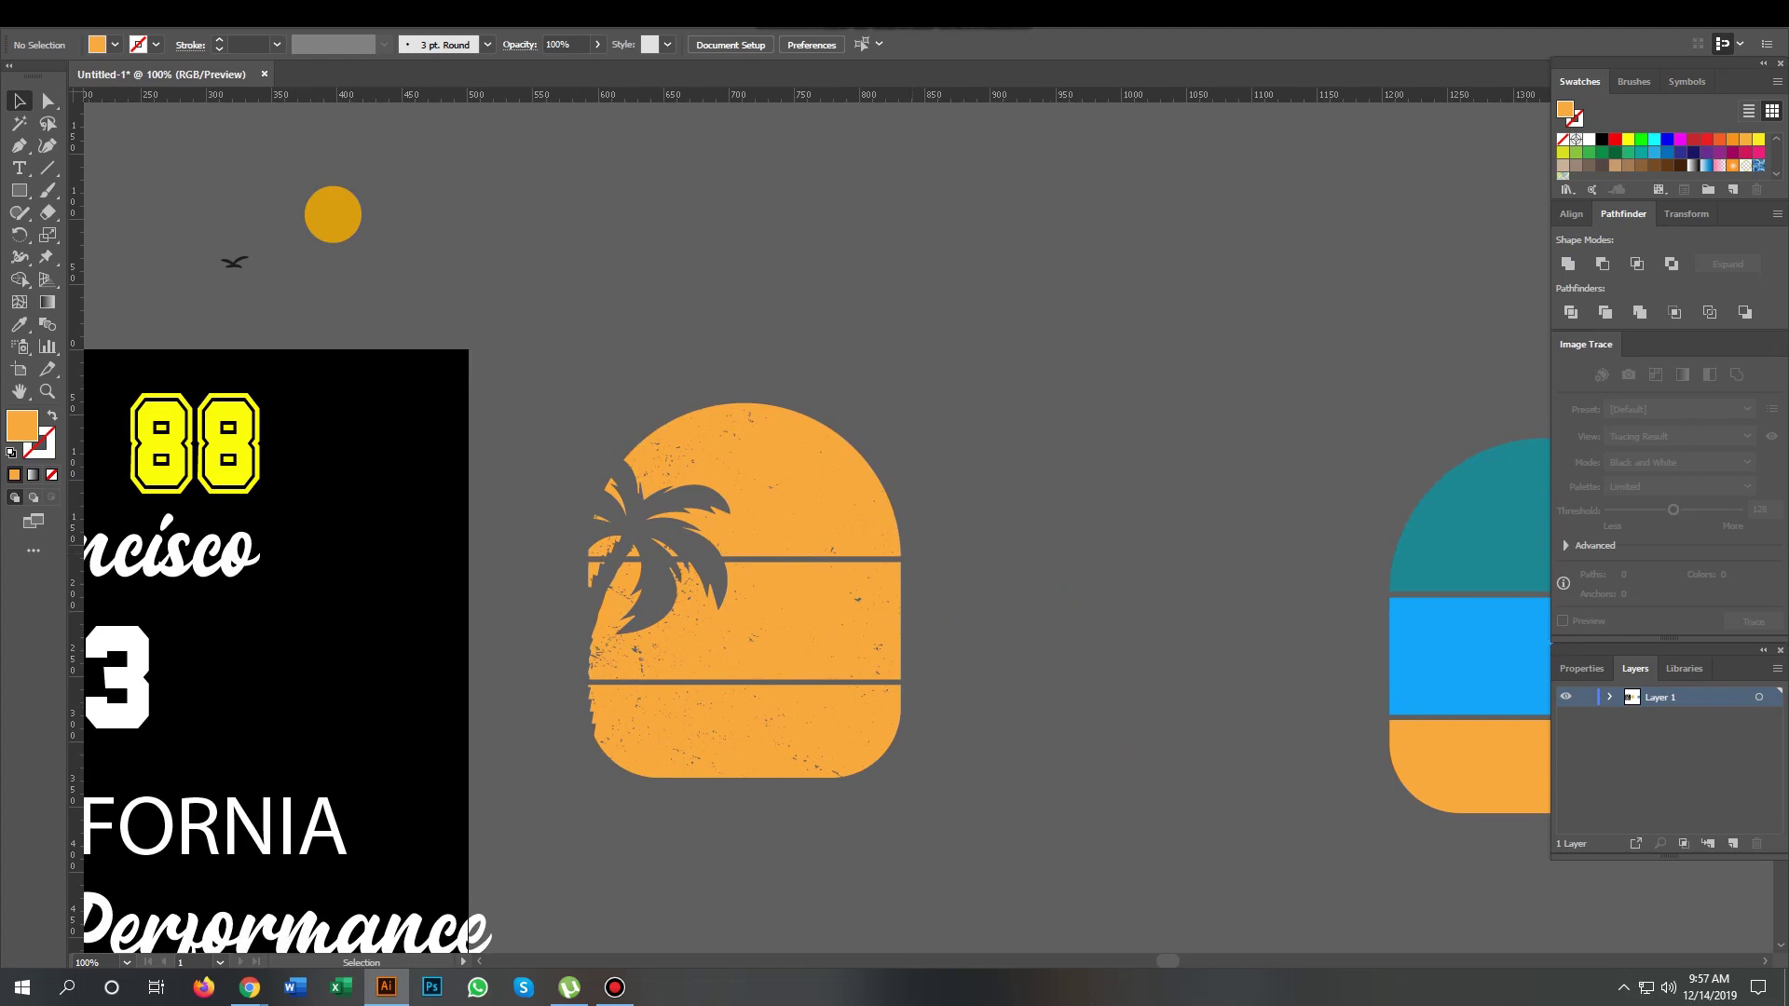
pyautogui.moveTo(1000, 552); pyautogui.dragTo(997, 549)
pyautogui.rightClick(874, 520)
pyautogui.press('Escape')
# Step: Select the badge's top dome, middle and bottom bands separately
pyautogui.moveTo(530, 340); pyautogui.dragTo(662, 470)
pyautogui.moveTo(1028, 557); pyautogui.dragTo(1027, 557)
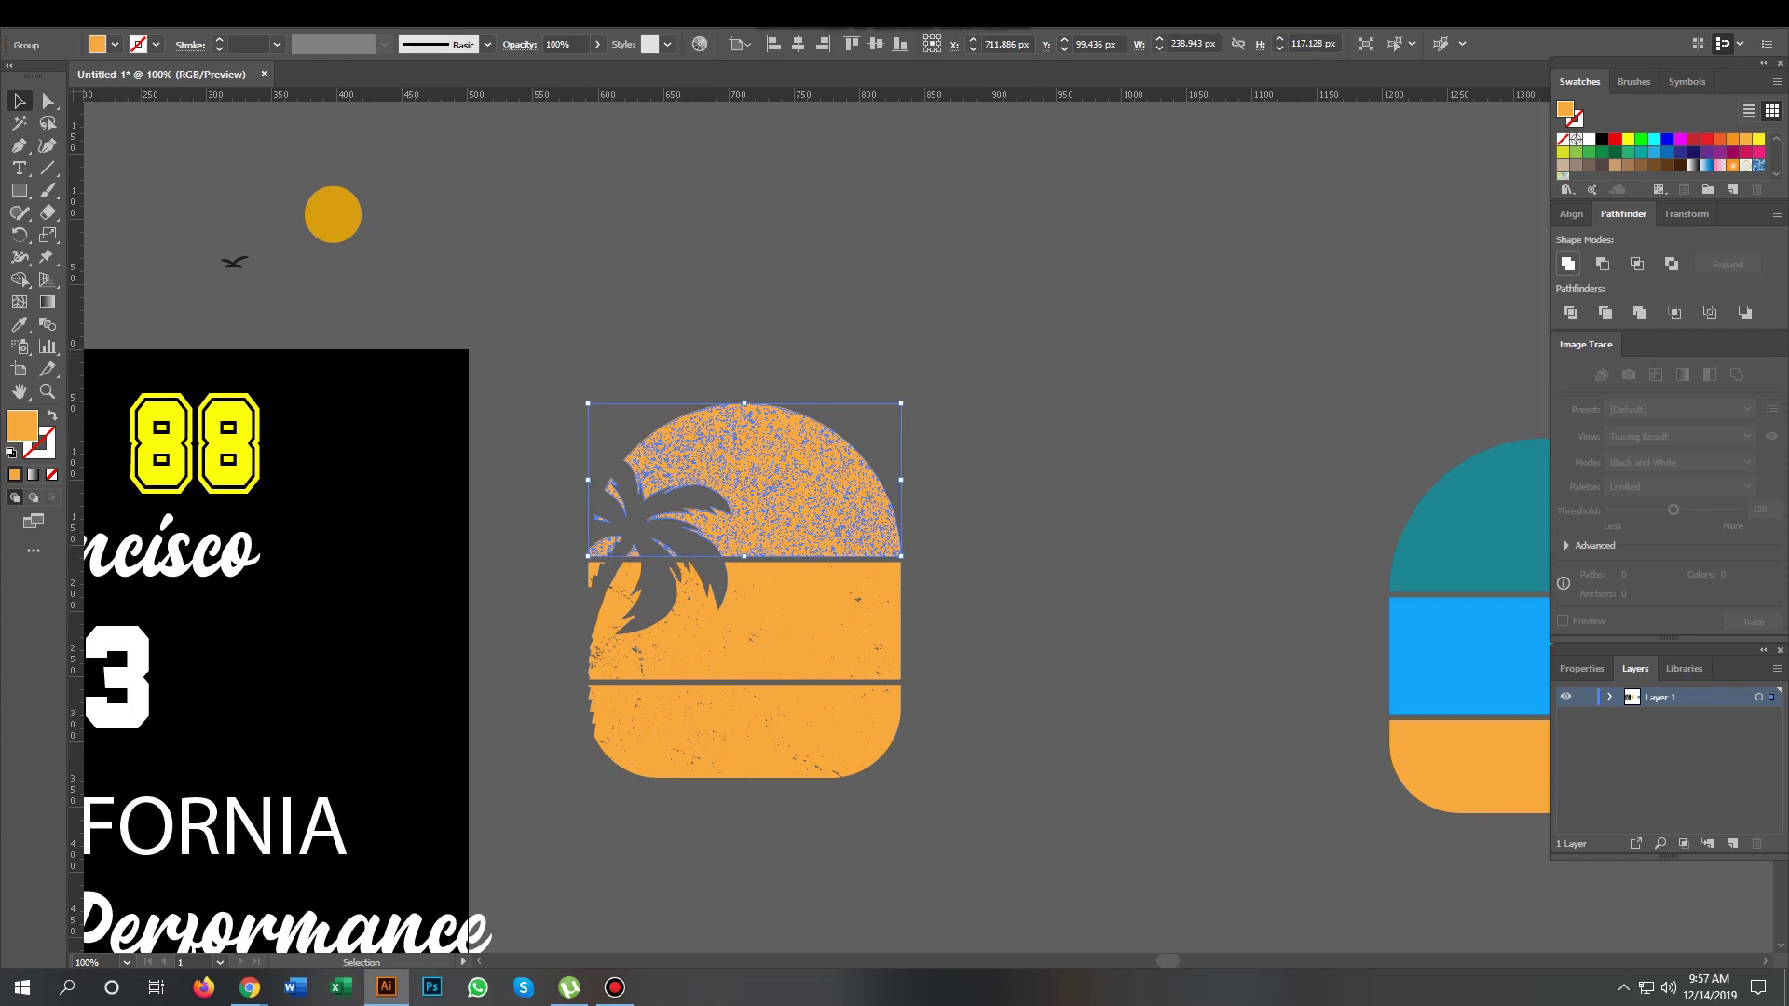
pyautogui.moveTo(525, 568); pyautogui.dragTo(588, 597)
pyautogui.moveTo(987, 665); pyautogui.dragTo(987, 666)
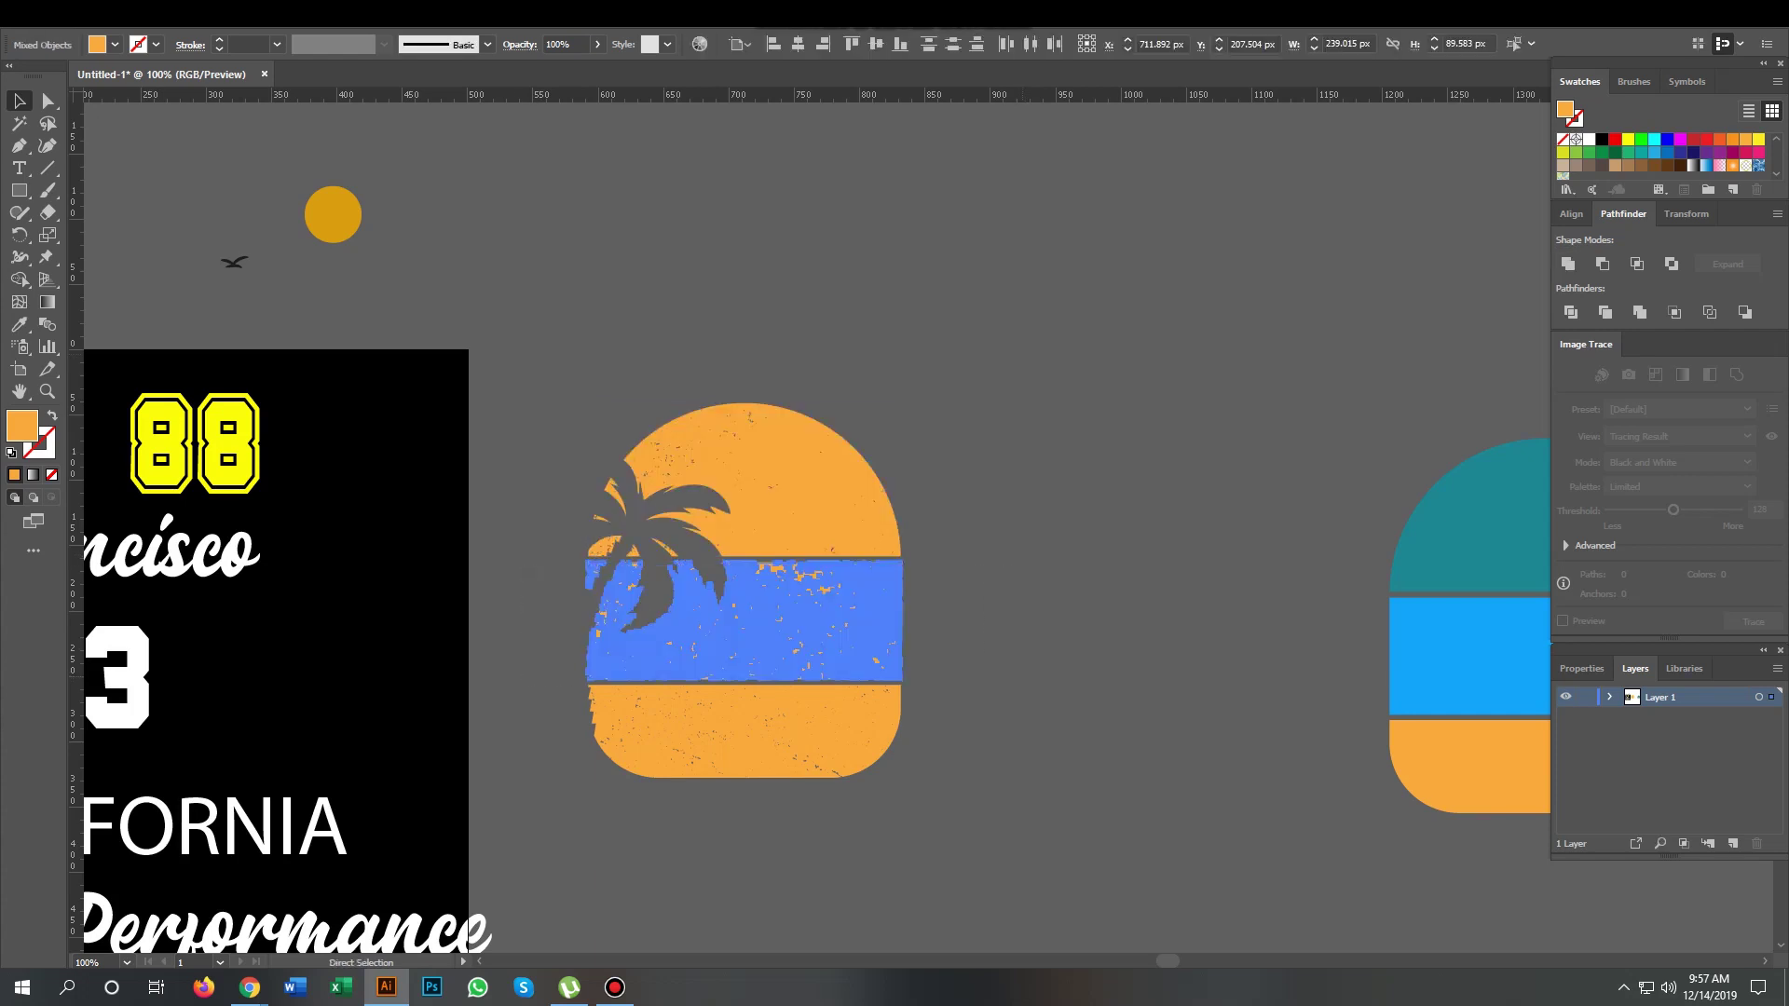
pyautogui.hotkey('ctrl', 'shift', 'a')
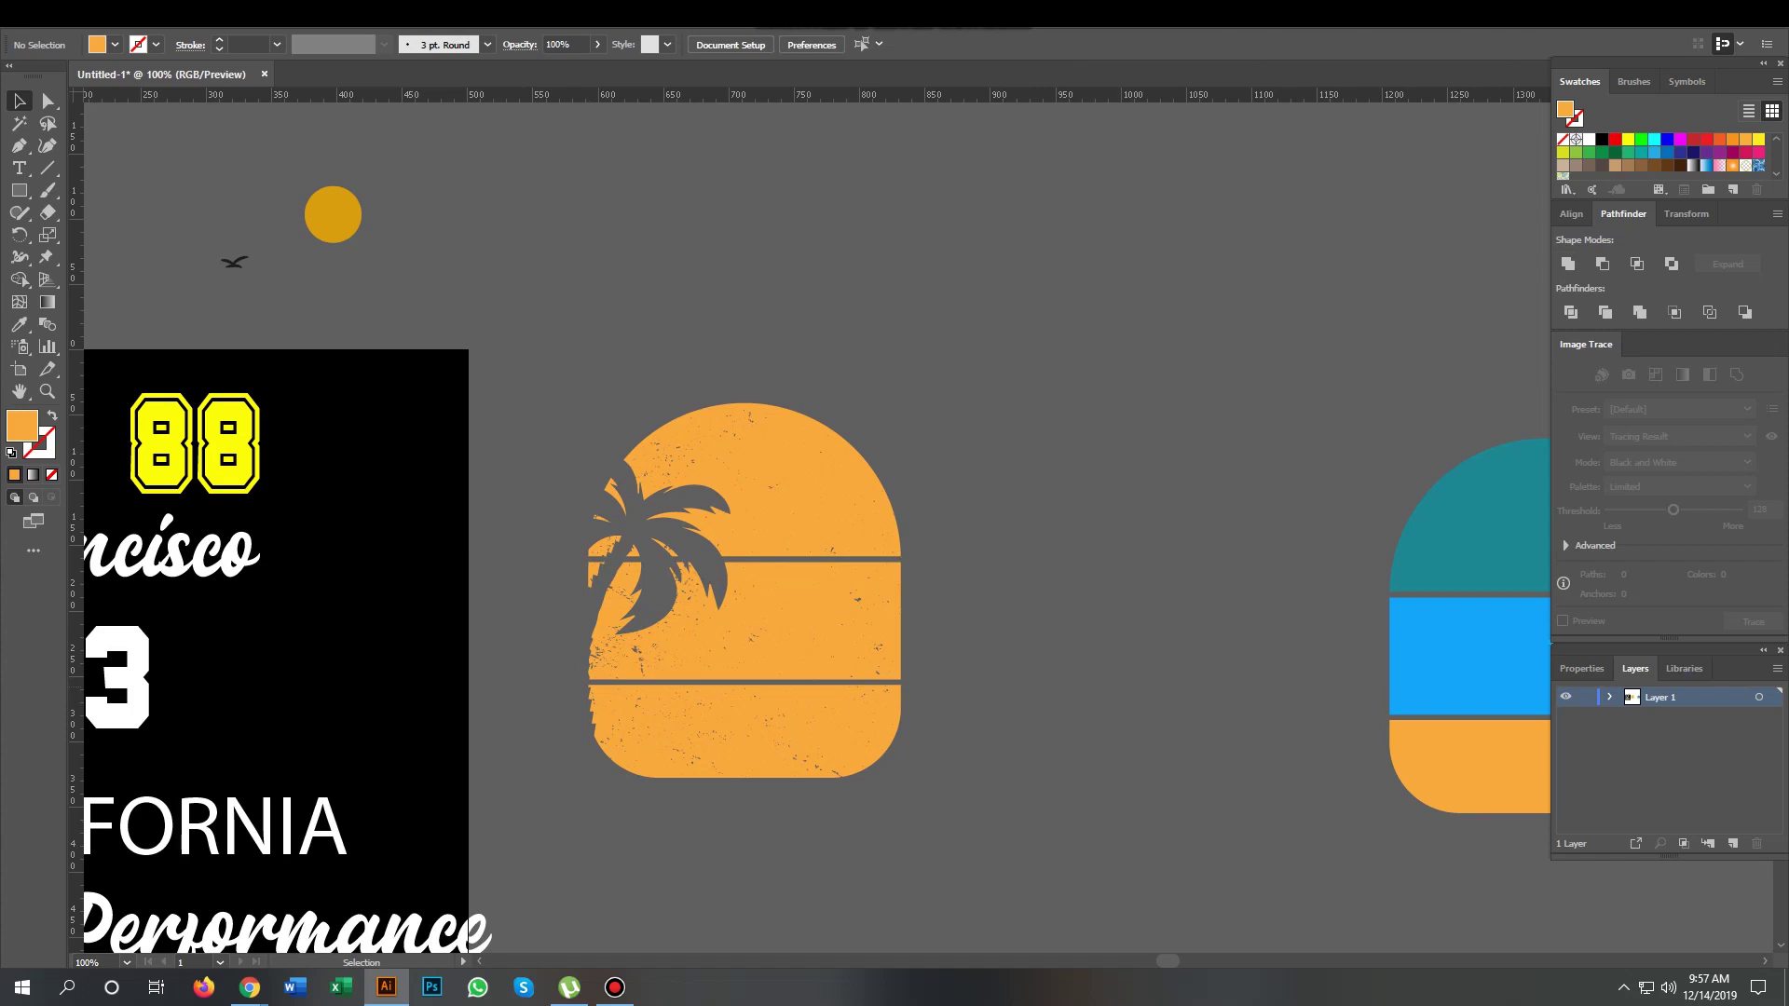
pyautogui.moveTo(579, 685); pyautogui.dragTo(885, 820)
pyautogui.hotkey('ctrl', 'shift', 'a')
pyautogui.moveTo(838, 559); pyautogui.dragTo(923, 550)
# Step: Eyedrop teal onto the dome and blue onto the middle band from the reference badge
pyautogui.moveTo(652, 382); pyautogui.dragTo(974, 494)
pyautogui.press('i')
pyautogui.click(1509, 522)
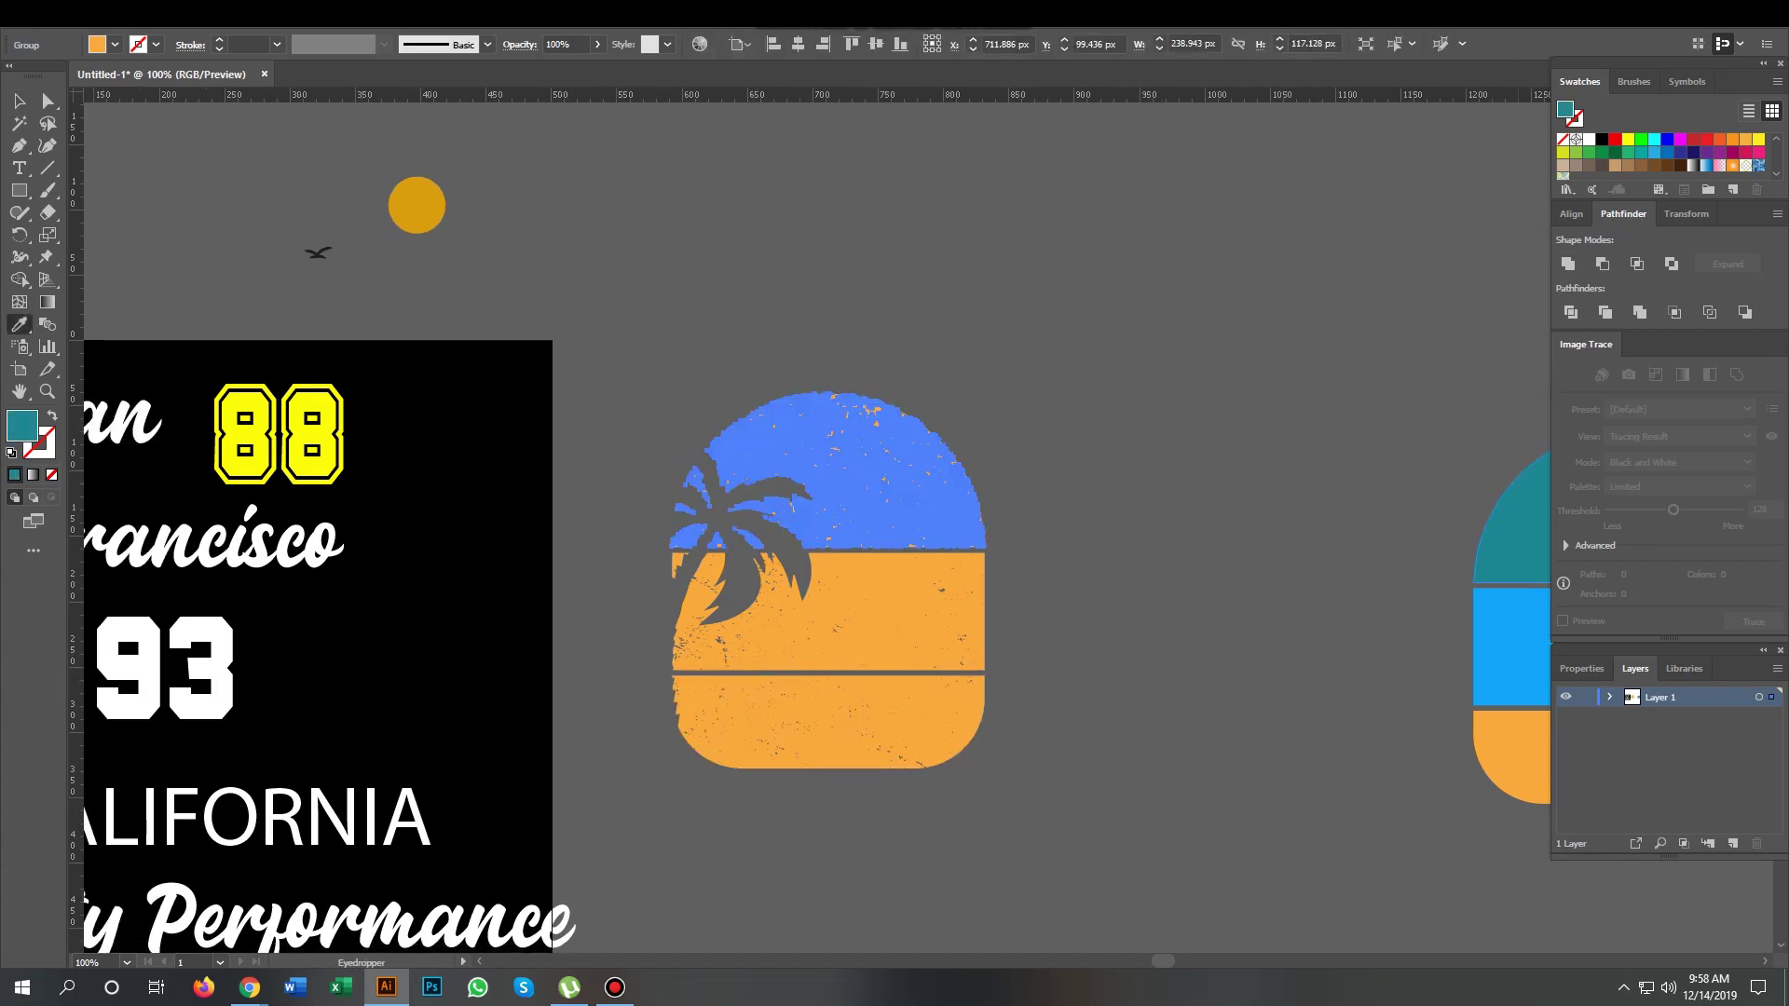
pyautogui.click(978, 615)
pyautogui.press('i')
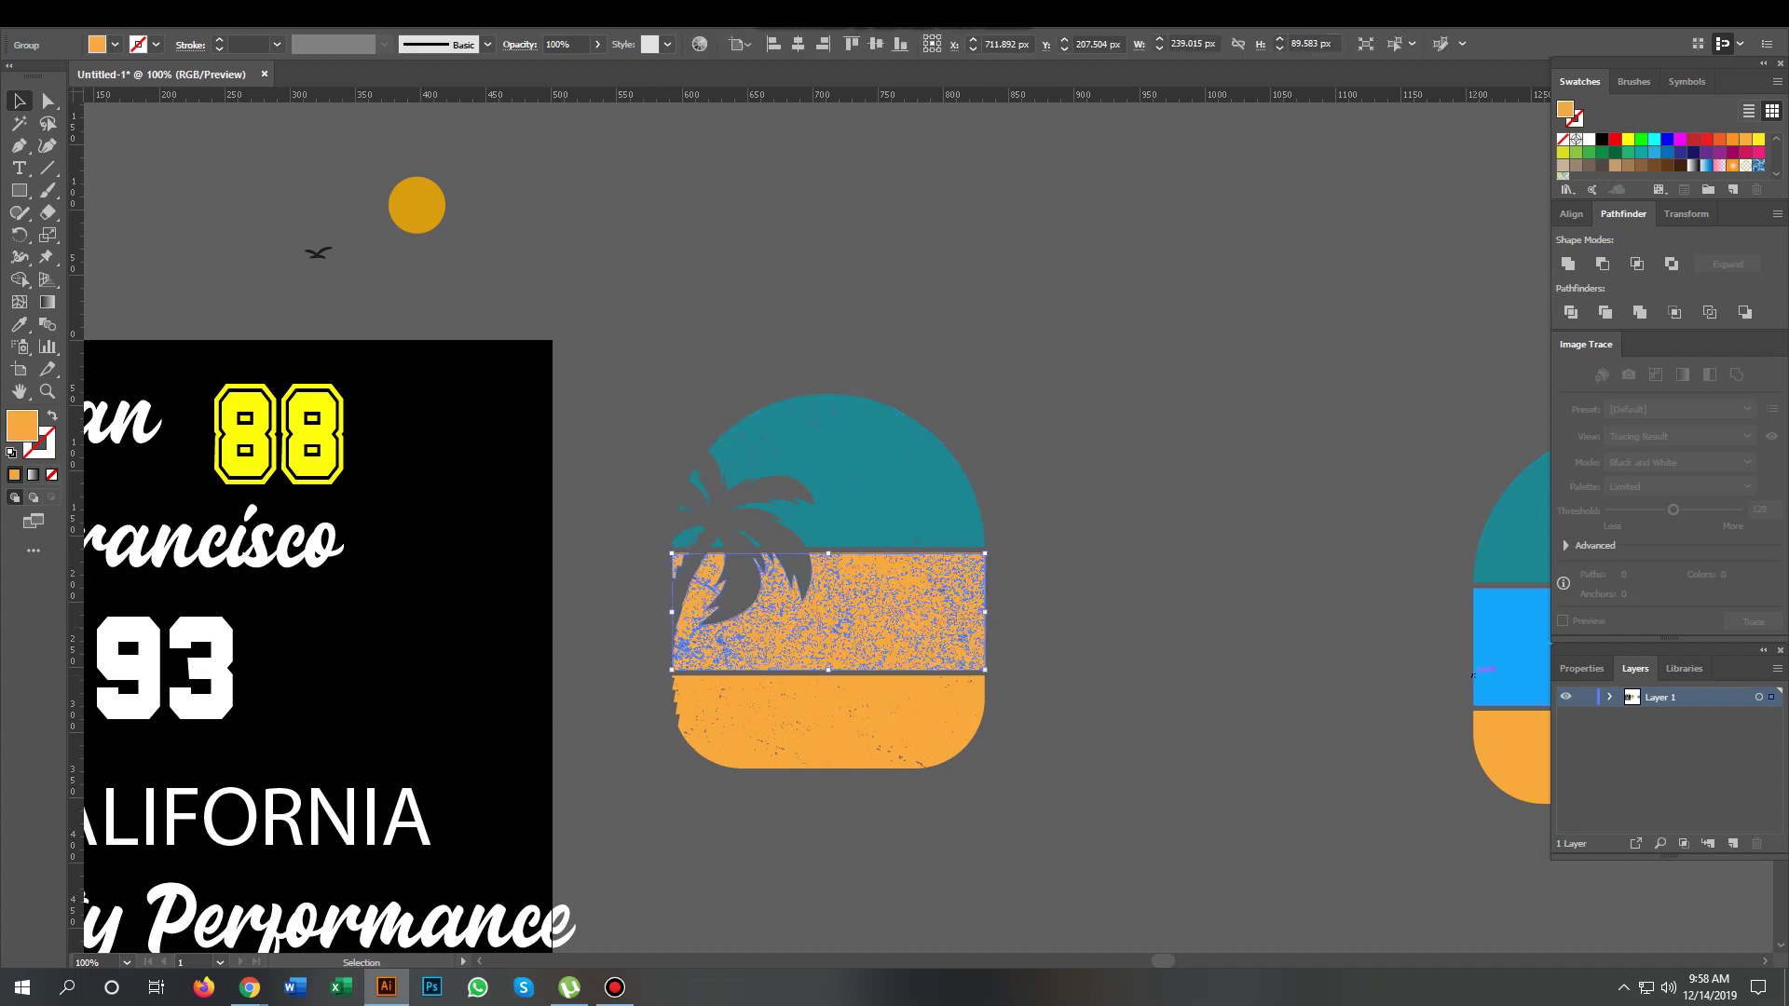
pyautogui.click(1509, 643)
pyautogui.press('v')
# Step: Eyedrop orange onto the bottom band from the reference badge
pyautogui.moveTo(652, 690); pyautogui.dragTo(988, 745)
pyautogui.press('i')
pyautogui.click(1509, 755)
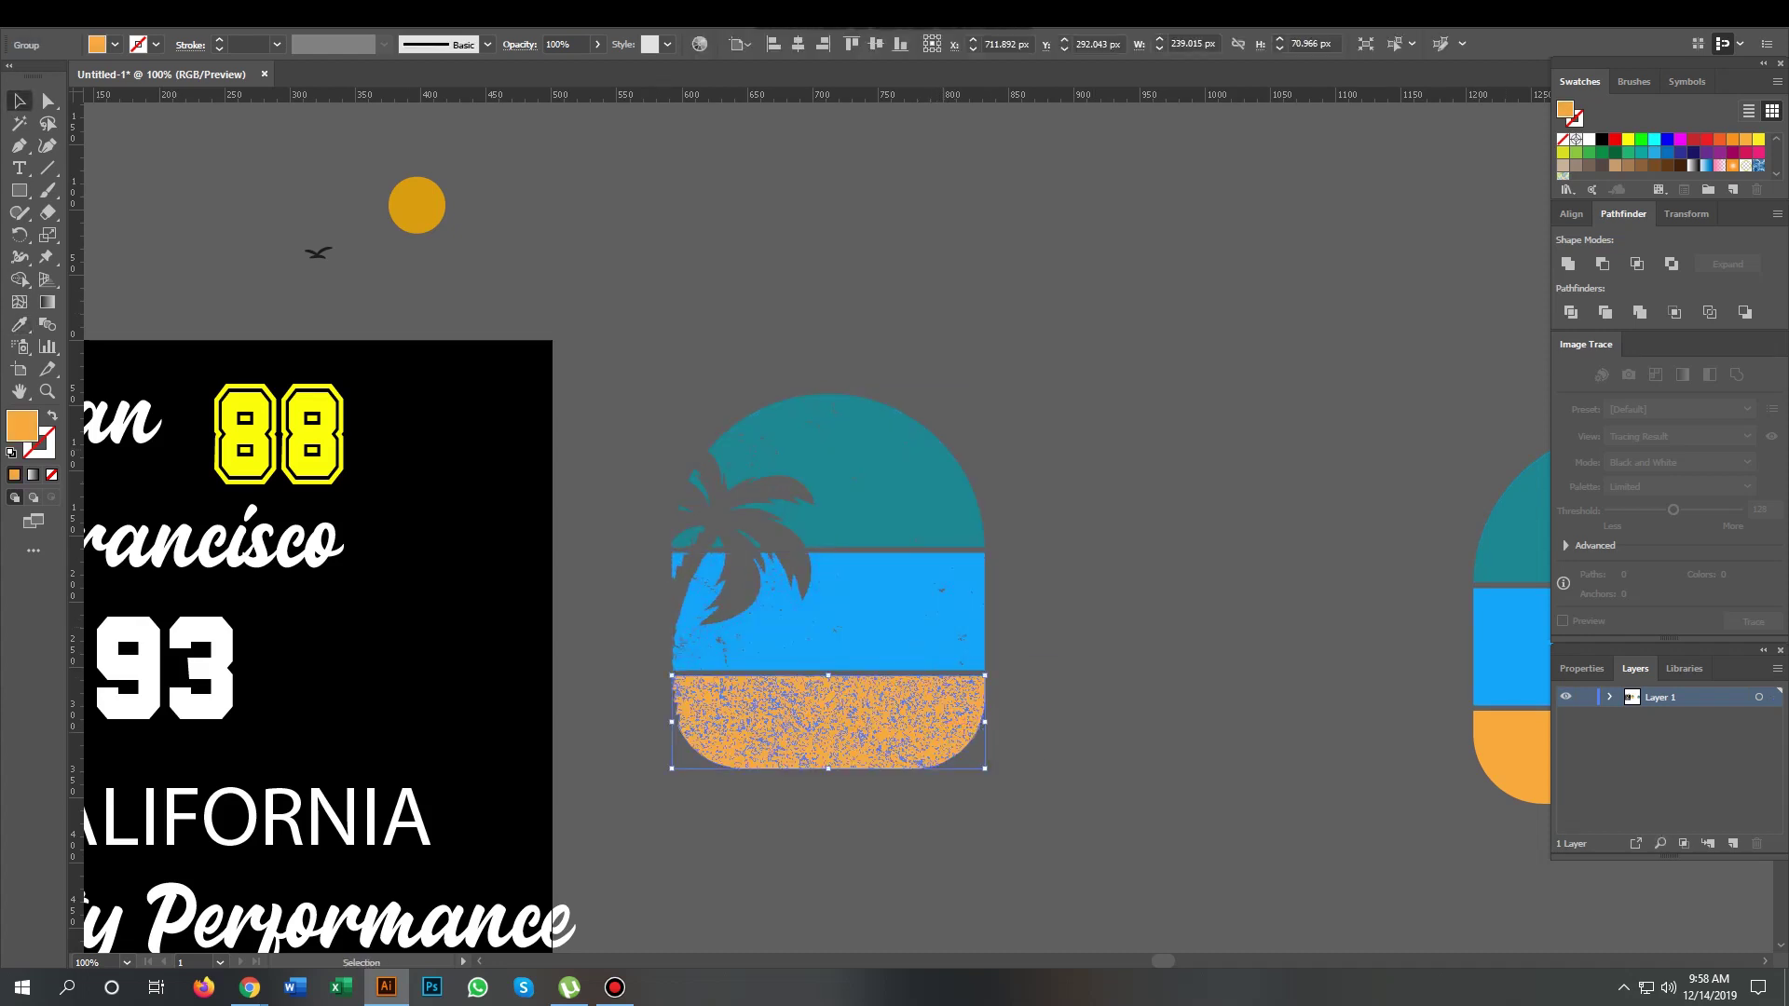
pyautogui.hotkey('ctrl', 'shift', 'a')
pyautogui.moveTo(932, 560); pyautogui.dragTo(777, 507)
pyautogui.click(261, 153)
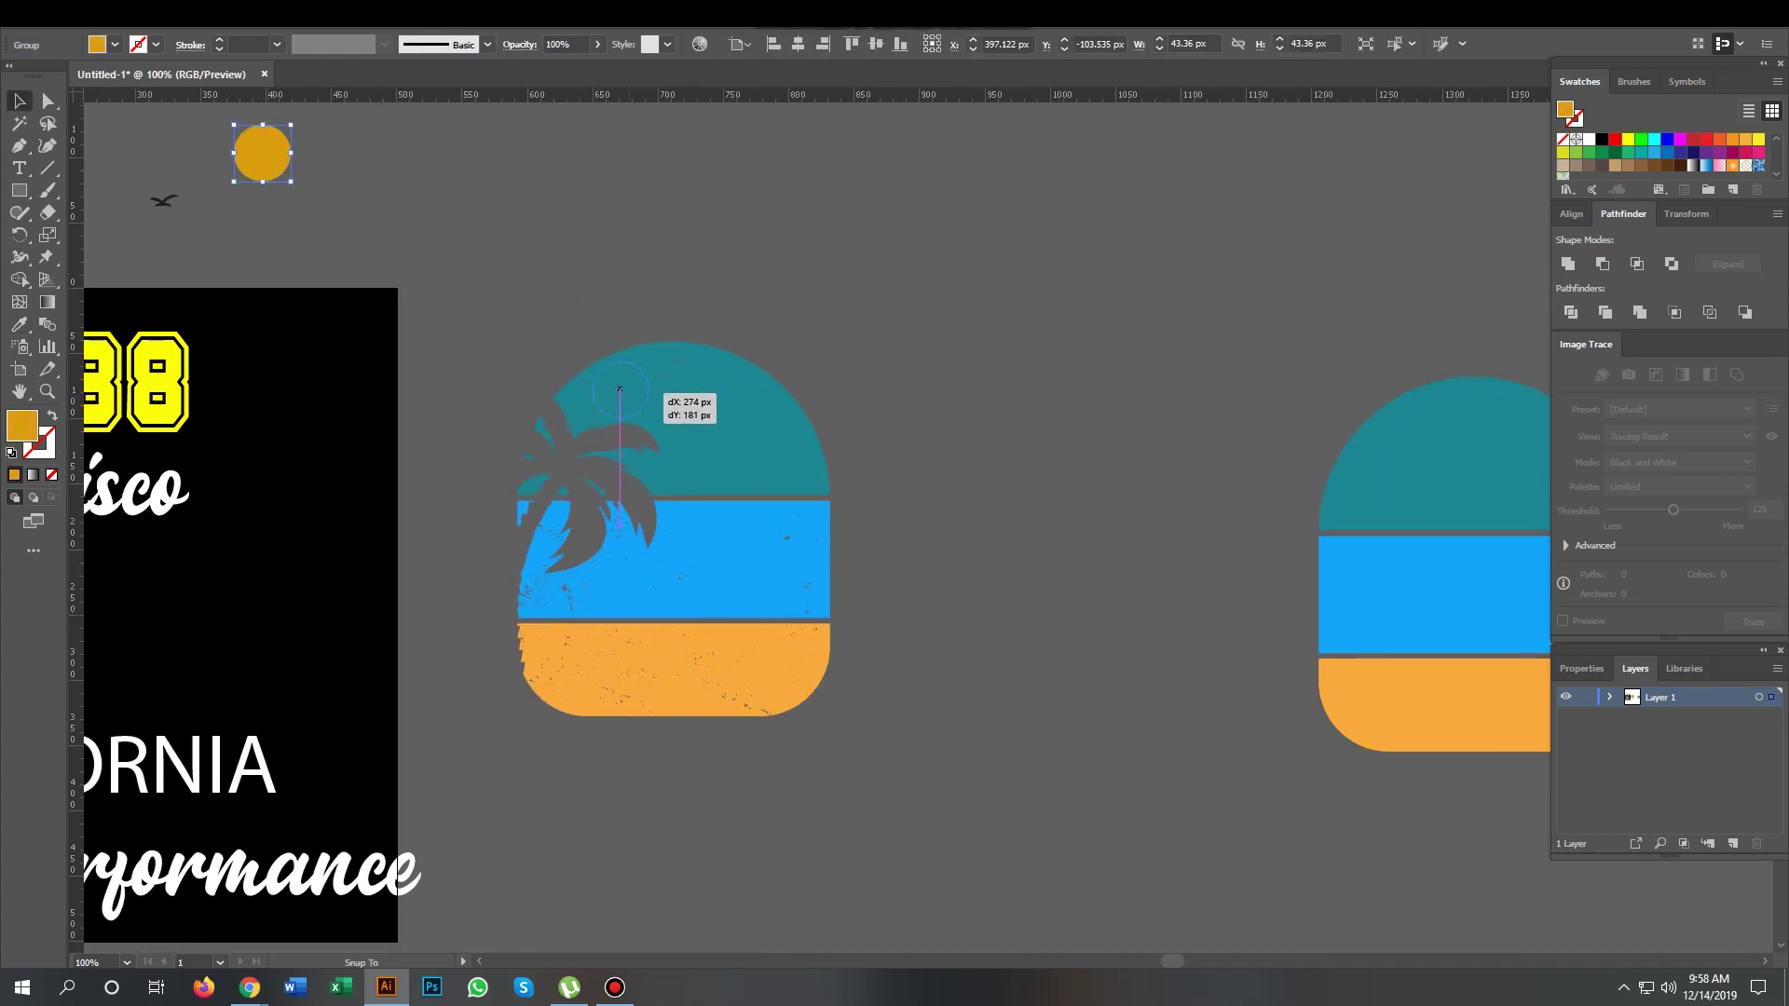
# Step: Move the sun onto the teal dome, bring it to front and fill it white
pyautogui.moveTo(553, 303); pyautogui.dragTo(621, 389)
pyautogui.rightClick(643, 391)
pyautogui.click(932, 597)
pyautogui.click(115, 44)
pyautogui.click(37, 70)
pyautogui.hotkey('ctrl', 'shift', 'a')
pyautogui.moveTo(811, 522); pyautogui.dragTo(824, 452)
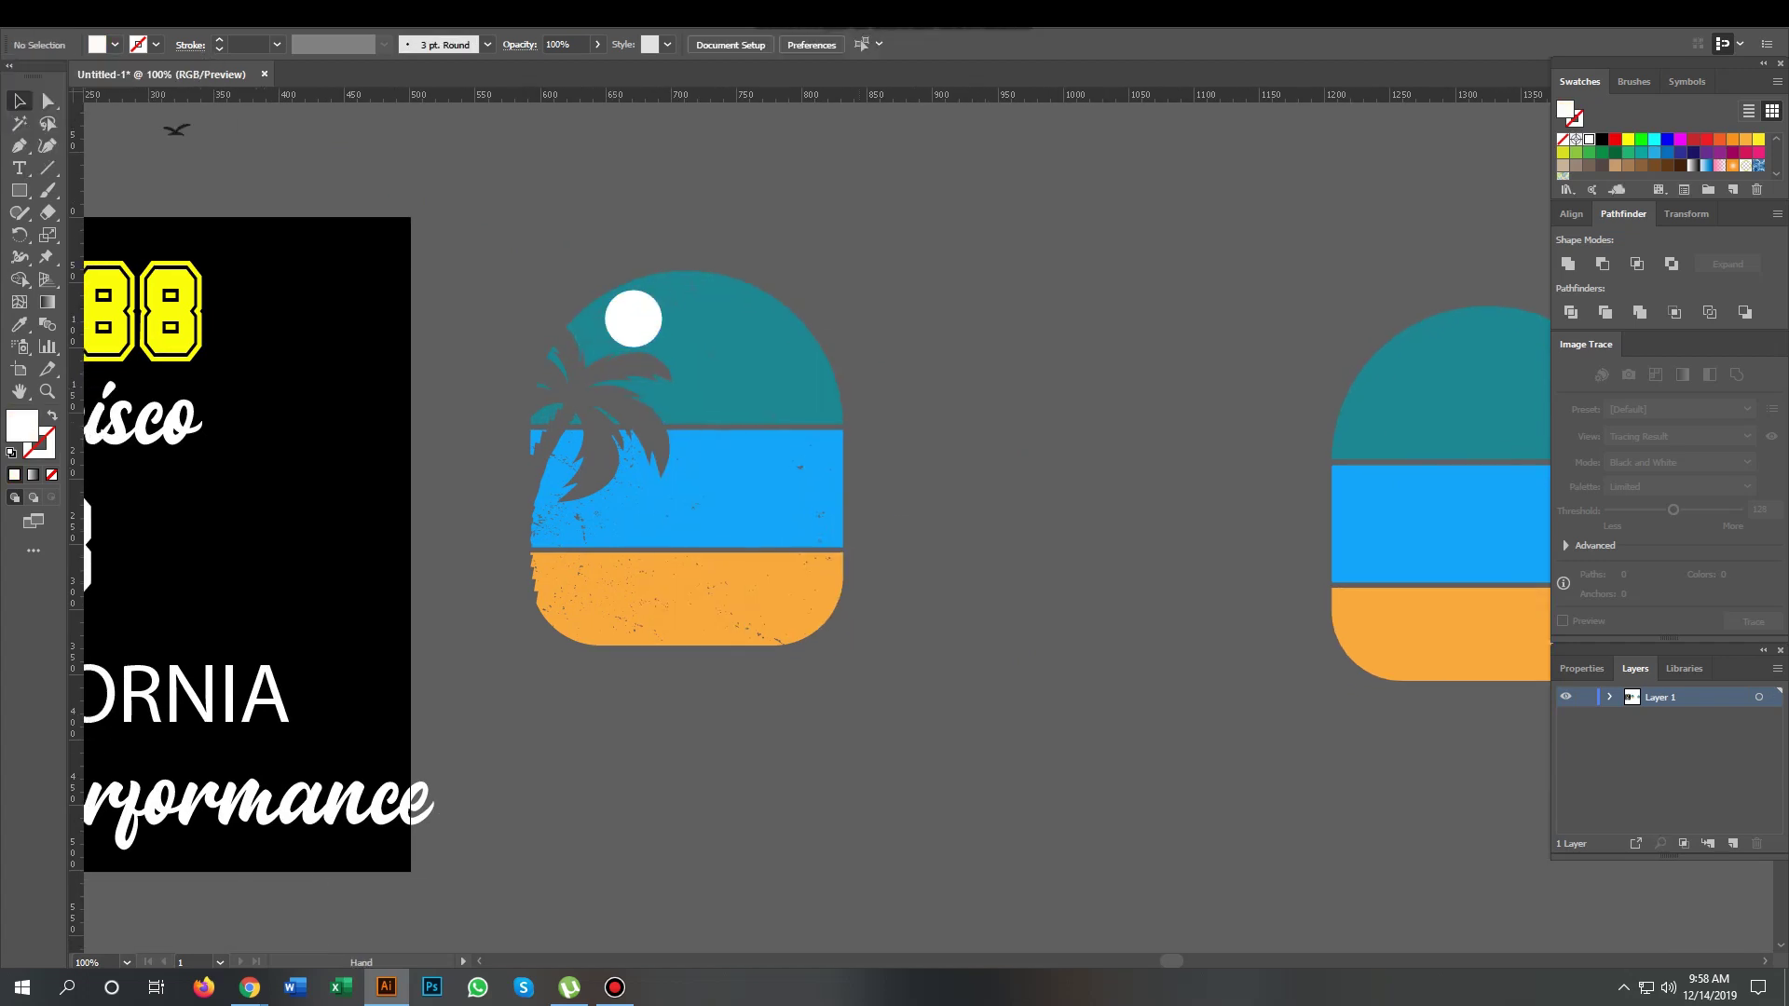
pyautogui.click(633, 318)
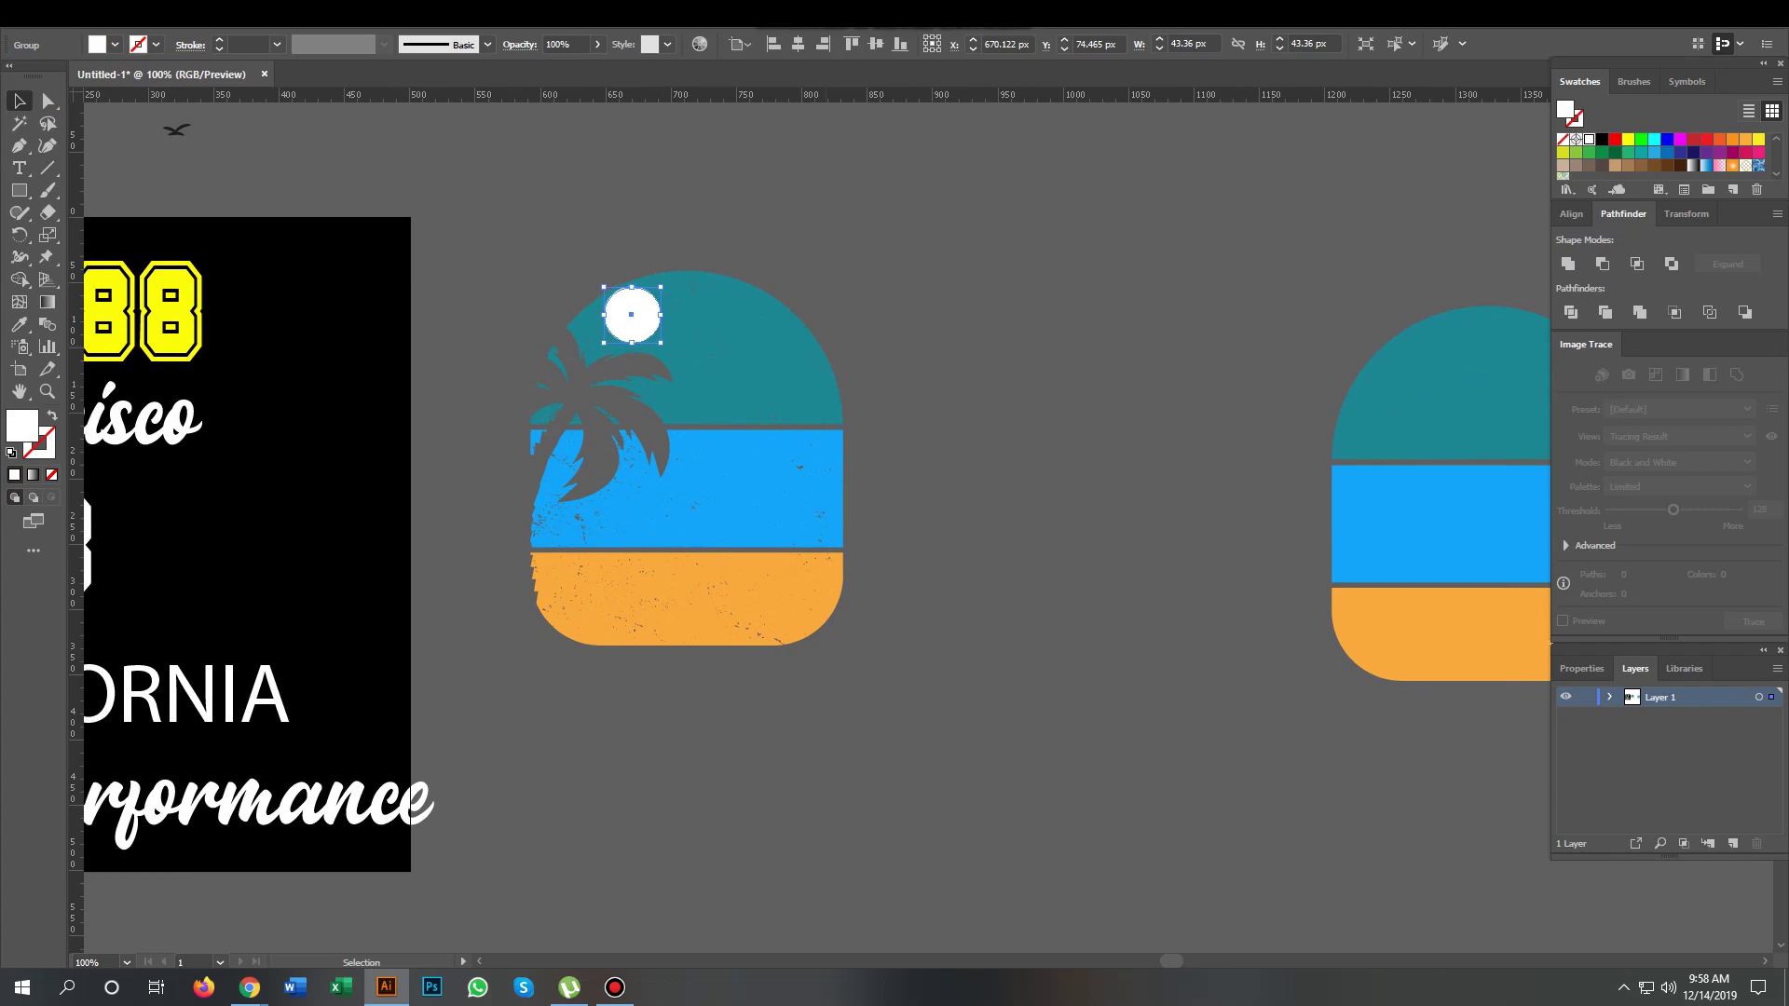
pyautogui.hotkey('ctrl', 'shift', 'a')
# Step: Place the seagull in the sky near the sun, in front of the badge
pyautogui.moveTo(169, 128)
pyautogui.mouseDown()
pyautogui.moveTo(239, 224)
pyautogui.moveTo(823, 391)
pyautogui.moveTo(764, 416)
pyautogui.mouseUp()
pyautogui.rightClick(766, 422)
pyautogui.moveTo(838, 623)
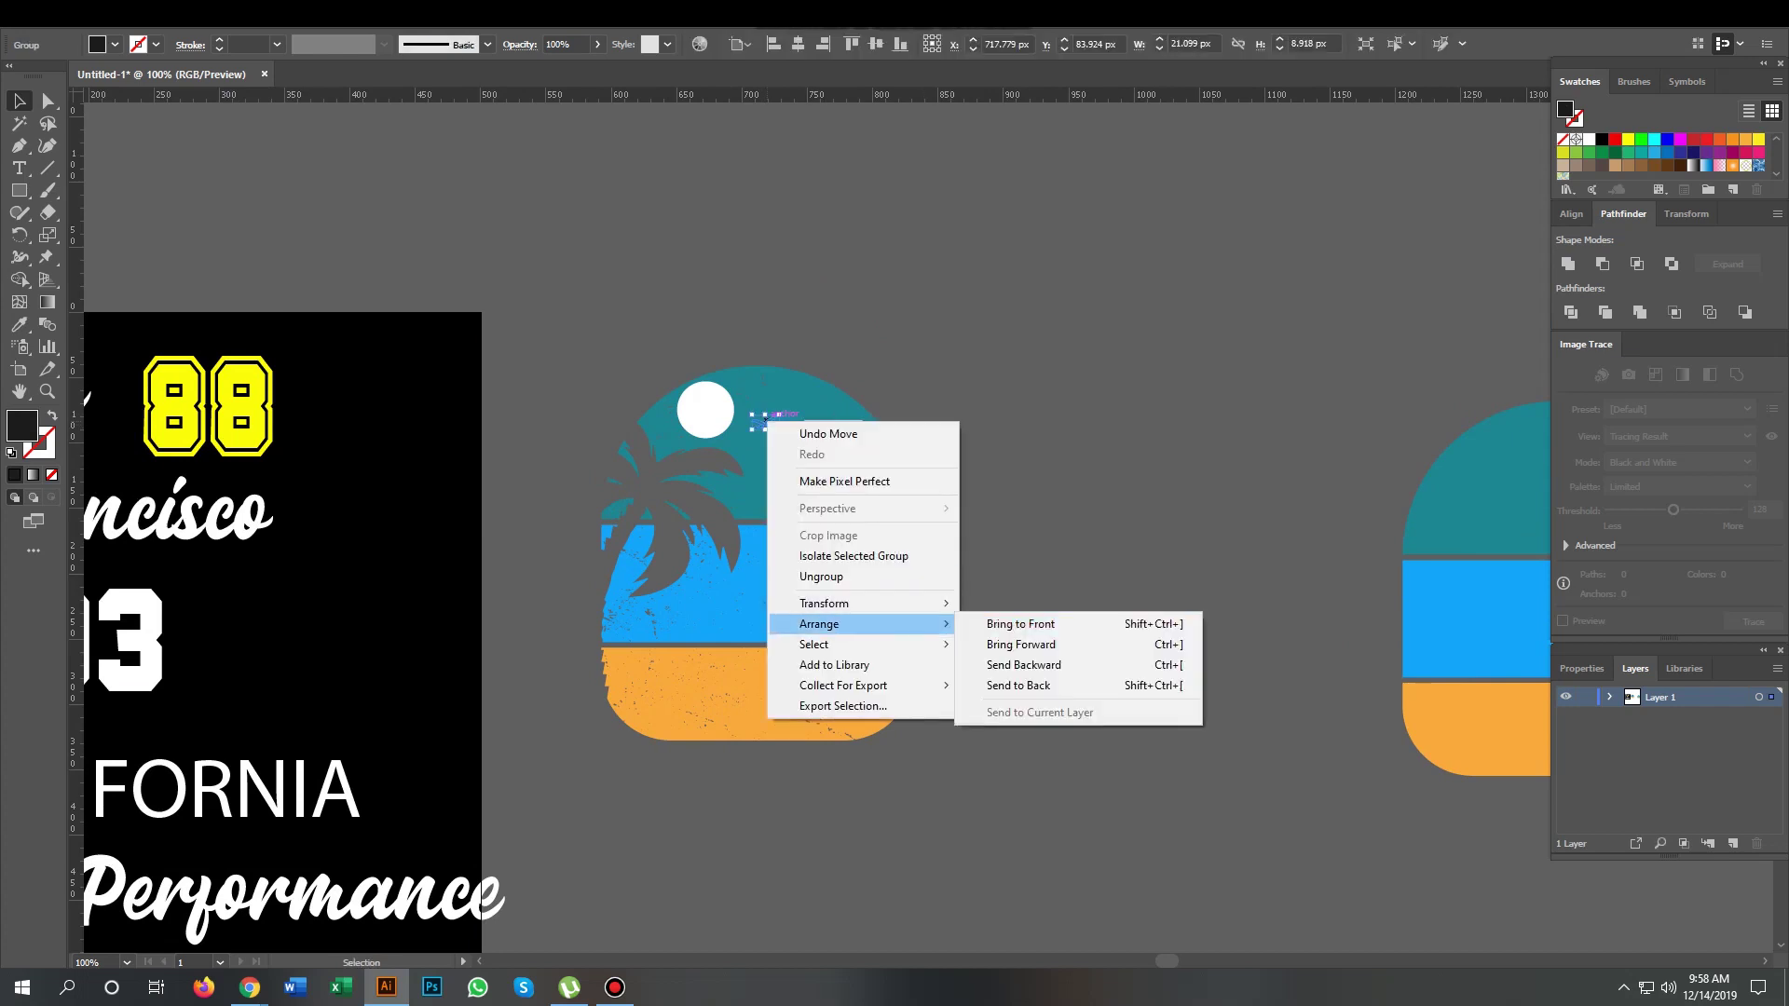
pyautogui.click(563, 364)
pyautogui.press('z')
pyautogui.click(563, 364)
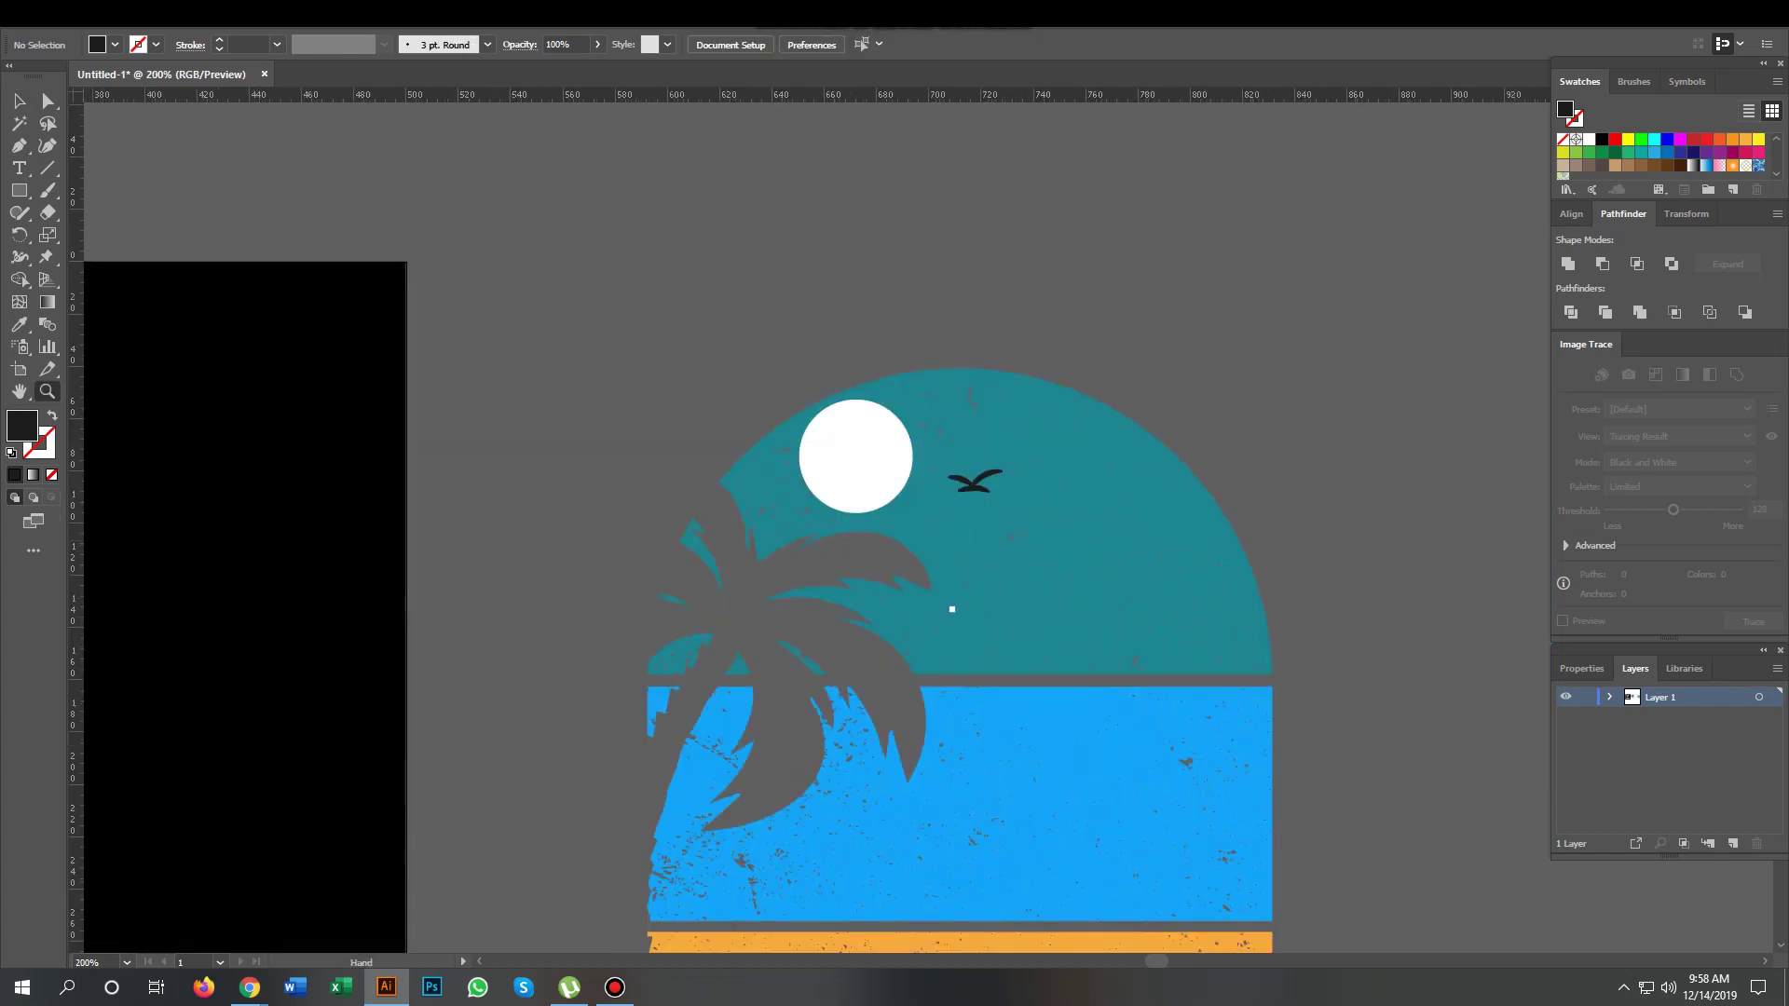
pyautogui.click(951, 609)
pyautogui.moveTo(986, 580); pyautogui.dragTo(640, 431)
# Step: Alt-drag a copy of the seagull further right across the sky
pyautogui.press('v')
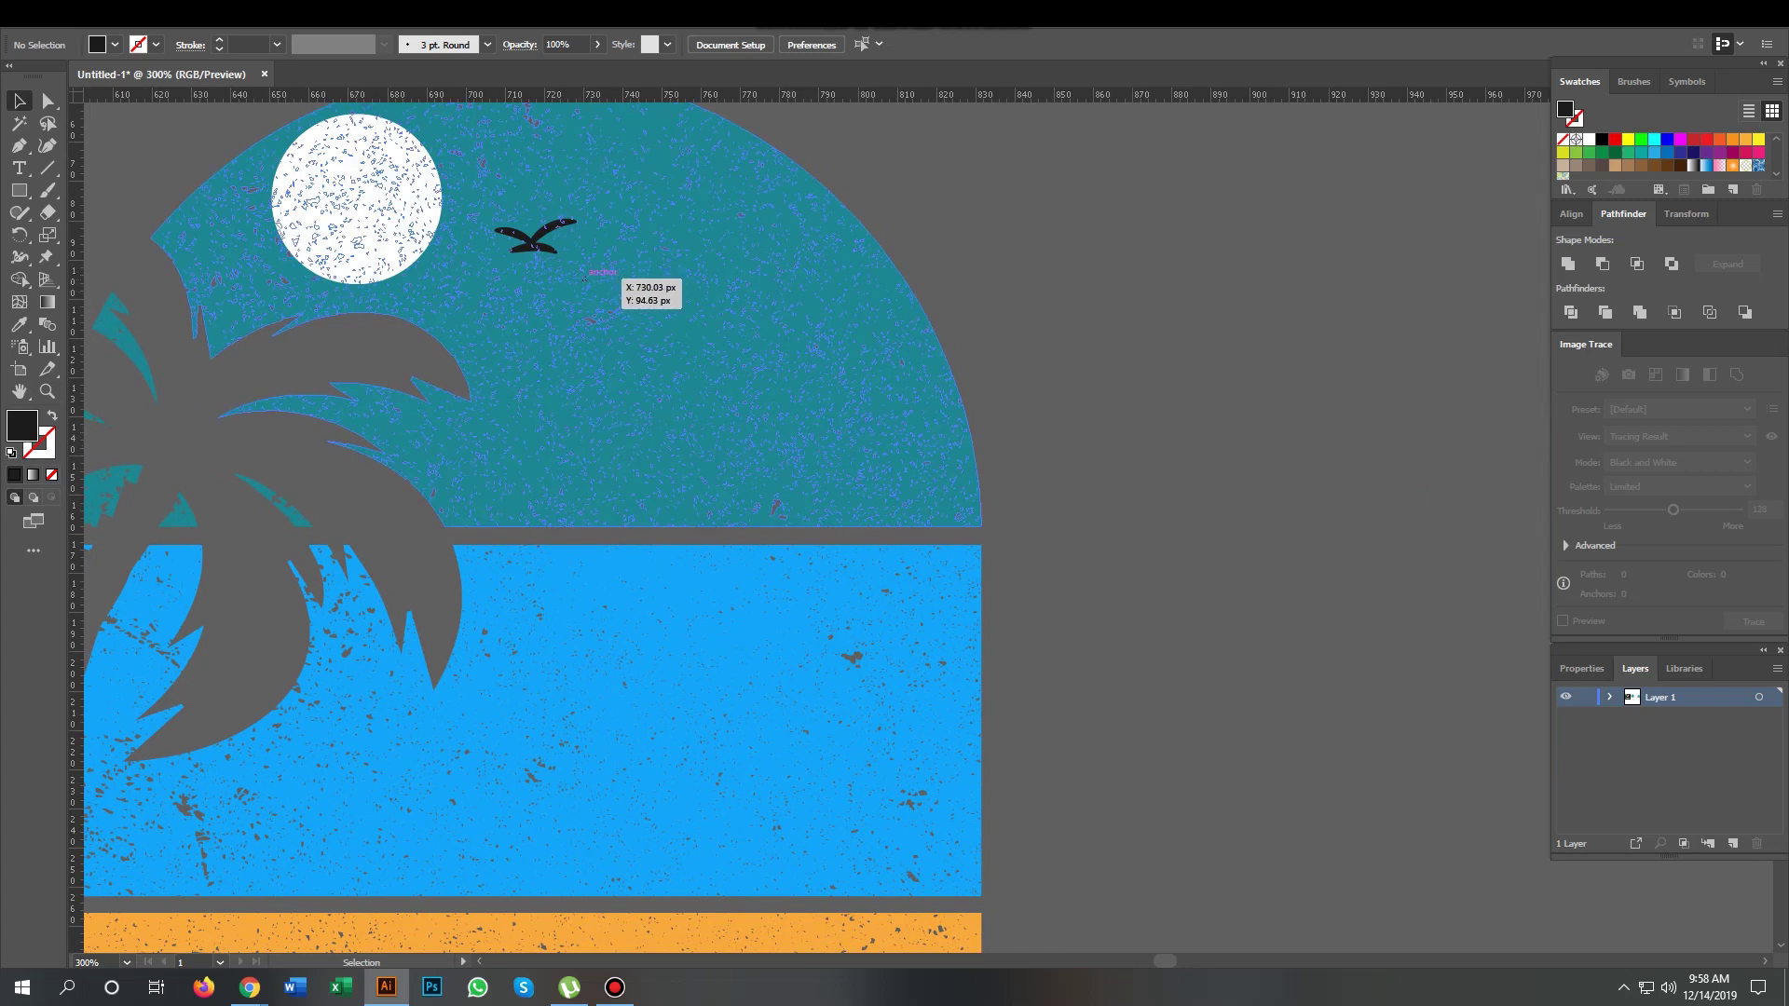
pyautogui.click(560, 228)
pyautogui.moveTo(593, 322)
pyautogui.mouseDown()
pyautogui.moveTo(897, 413)
pyautogui.moveTo(611, 390)
pyautogui.mouseUp()
pyautogui.hotkey('ctrl', 'shift', 'a')
pyautogui.press('z')
pyautogui.hotkey('ctrl', '-')
pyautogui.hotkey('ctrl', '-')
pyautogui.moveTo(1000, 448); pyautogui.dragTo(1311, 447)
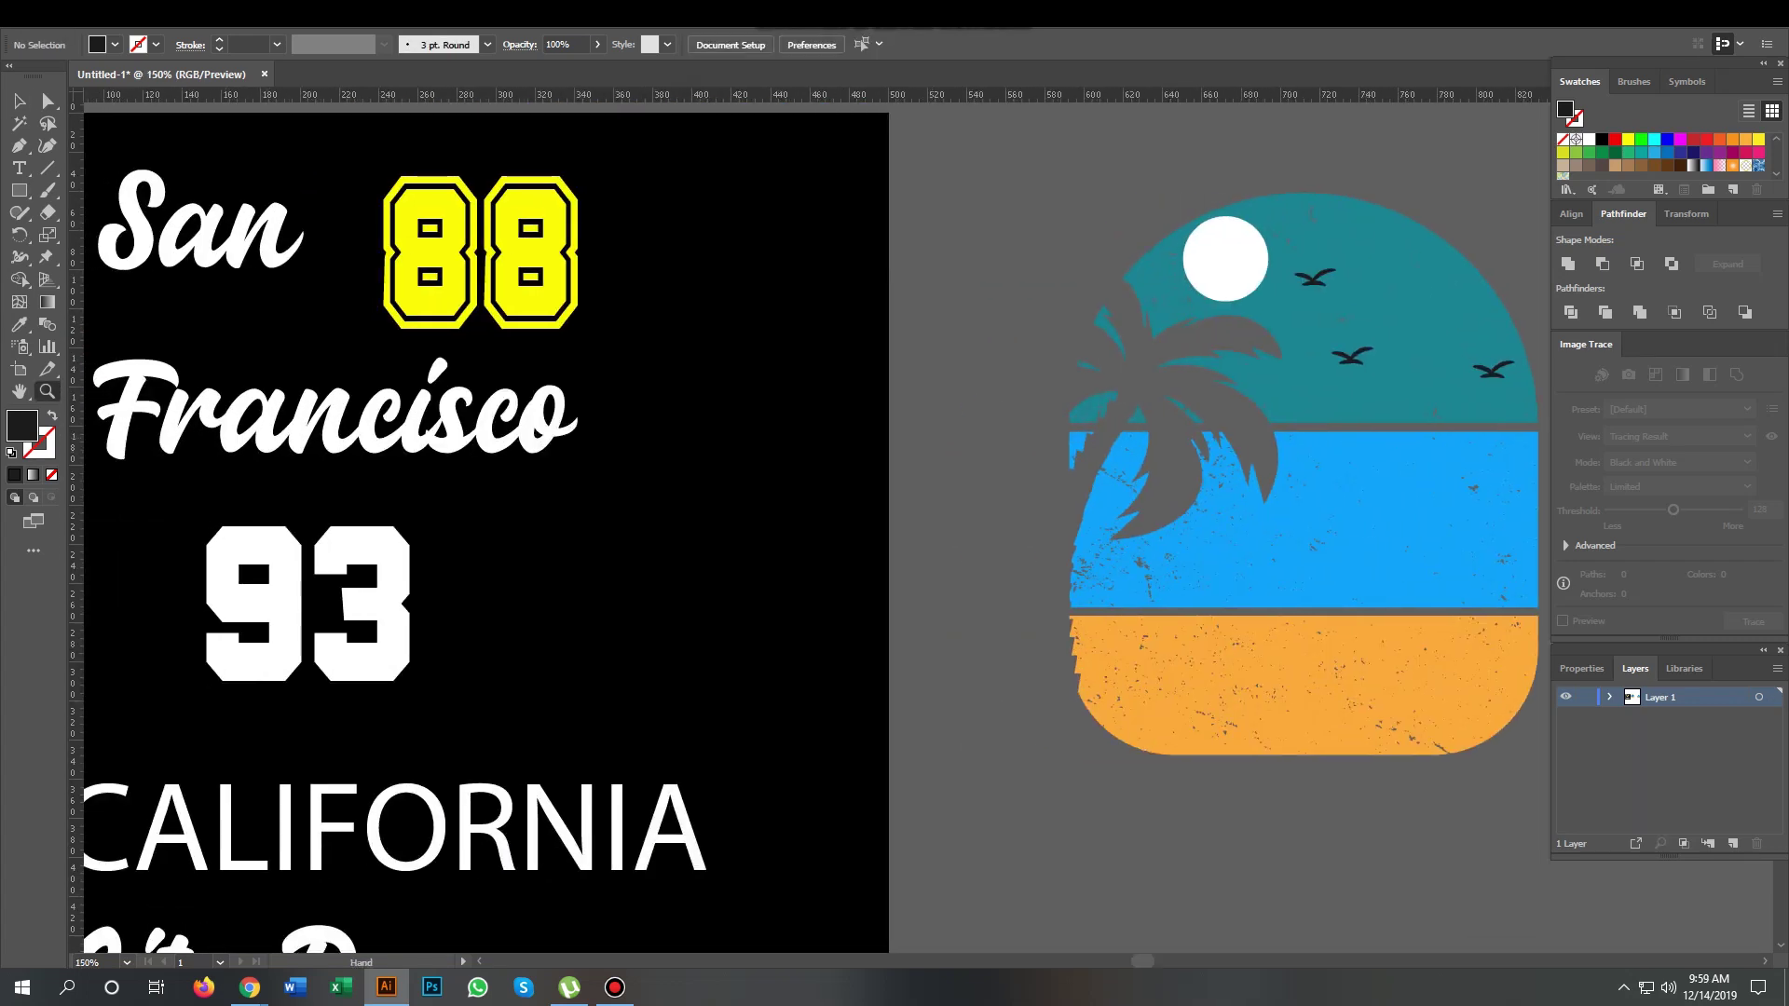
pyautogui.hotkey('ctrl', '-')
# Step: Convert the San Francisco 88 title text to outlines
pyautogui.click(652, 256)
pyautogui.rightClick(952, 416)
pyautogui.click(1025, 542)
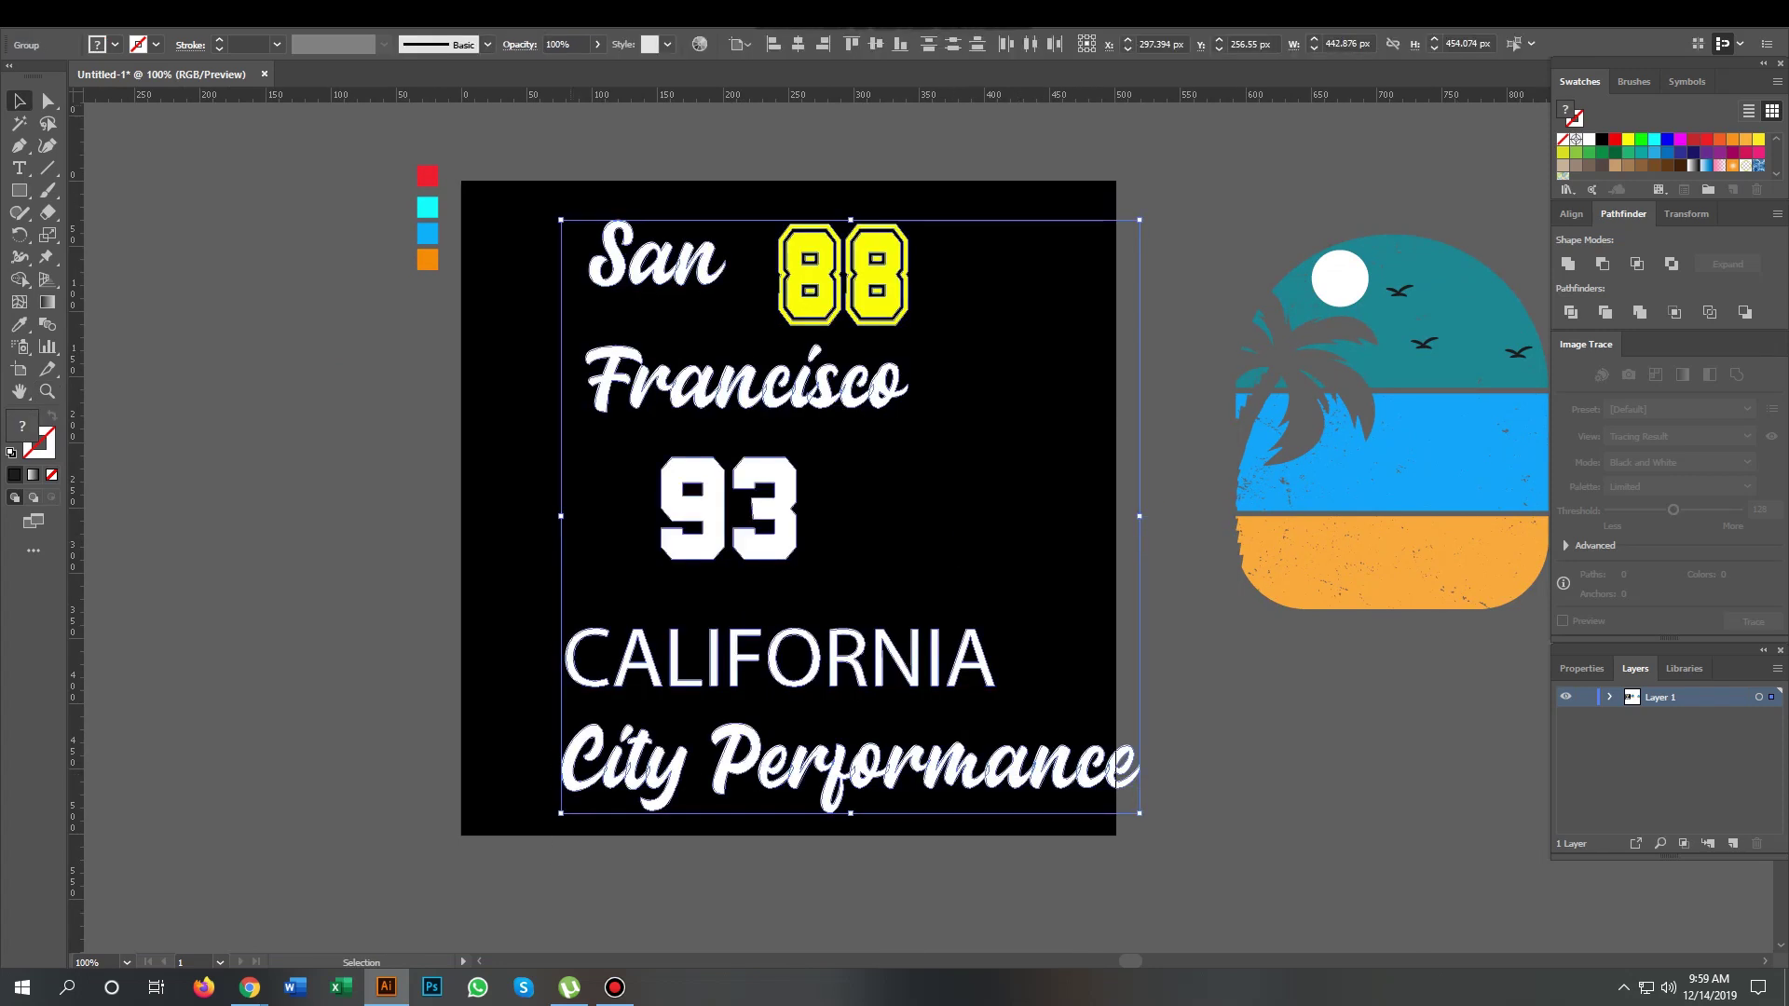
pyautogui.click(160, 13)
pyautogui.click(160, 13)
# Step: Move the title group and ungroup San, 88 and Francisco
pyautogui.click(801, 294)
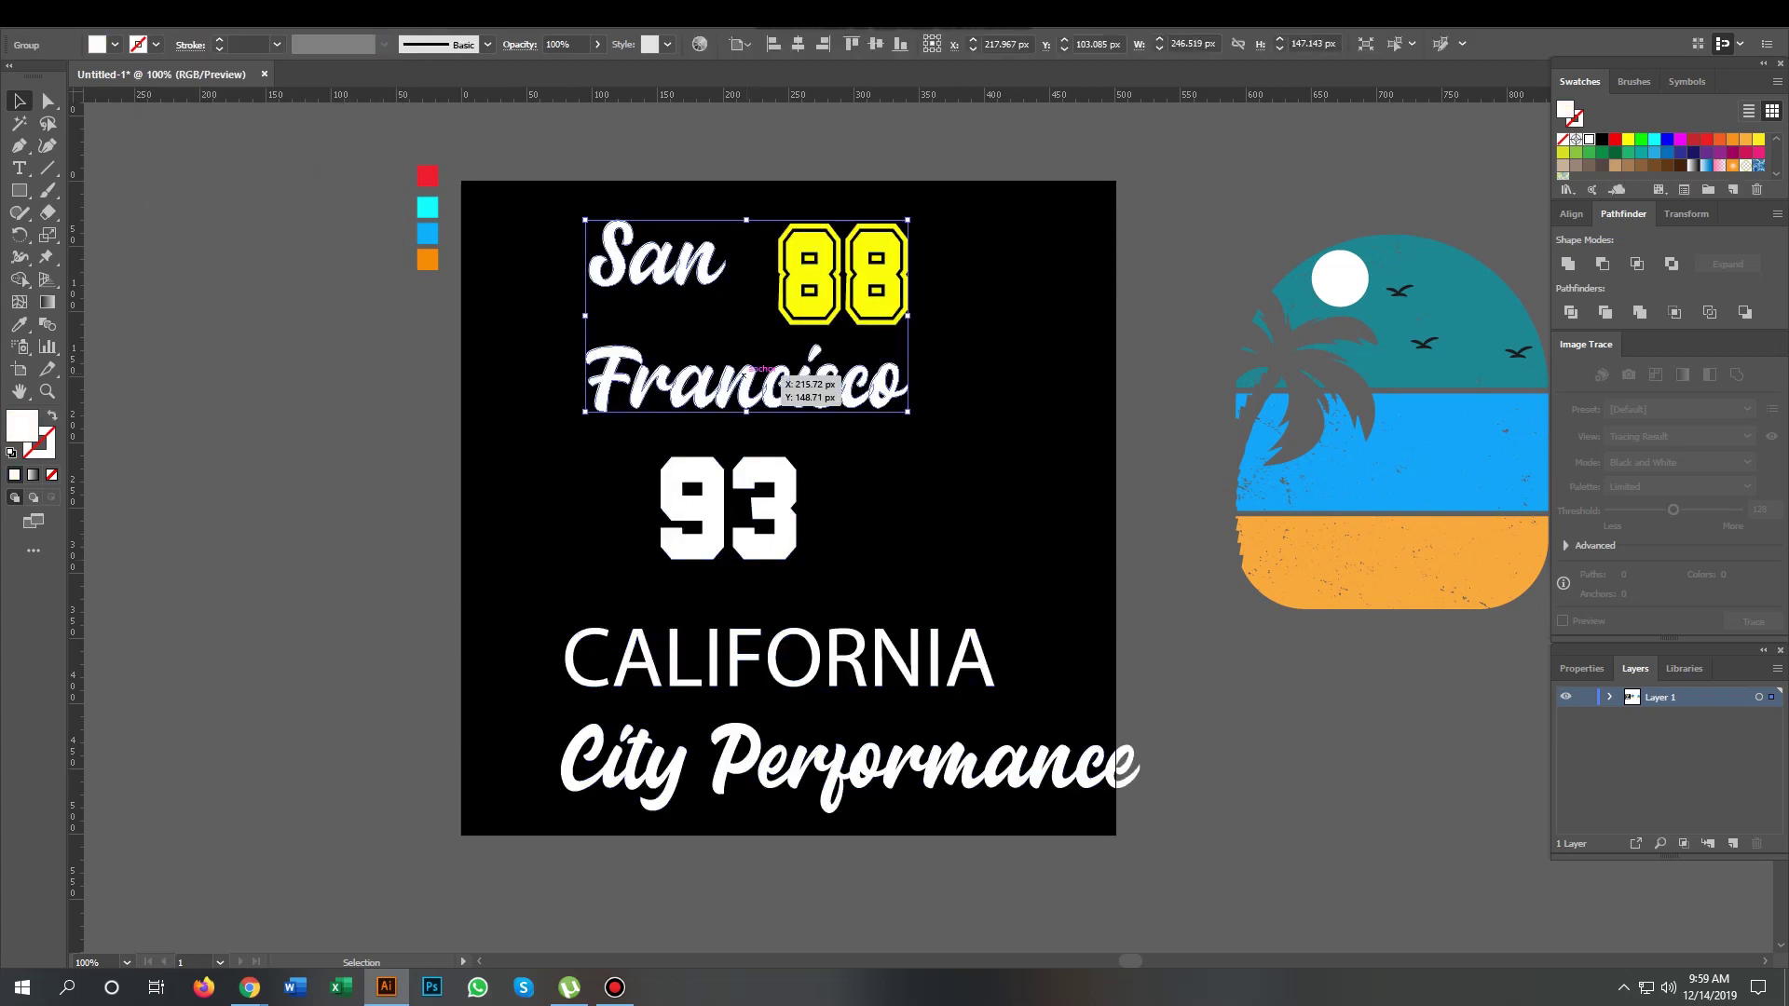
pyautogui.moveTo(801, 293); pyautogui.dragTo(1001, 263)
pyautogui.rightClick(707, 271)
pyautogui.click(745, 425)
pyautogui.click(522, 559)
pyautogui.moveTo(550, 200); pyautogui.dragTo(645, 267)
pyautogui.hotkey('ctrl', 'shift', 'a')
# Step: Move Francisco up, enlarge San, and set 88 beside San
pyautogui.moveTo(655, 377); pyautogui.dragTo(655, 330)
pyautogui.click(652, 256)
pyautogui.moveTo(720, 253); pyautogui.dragTo(797, 237)
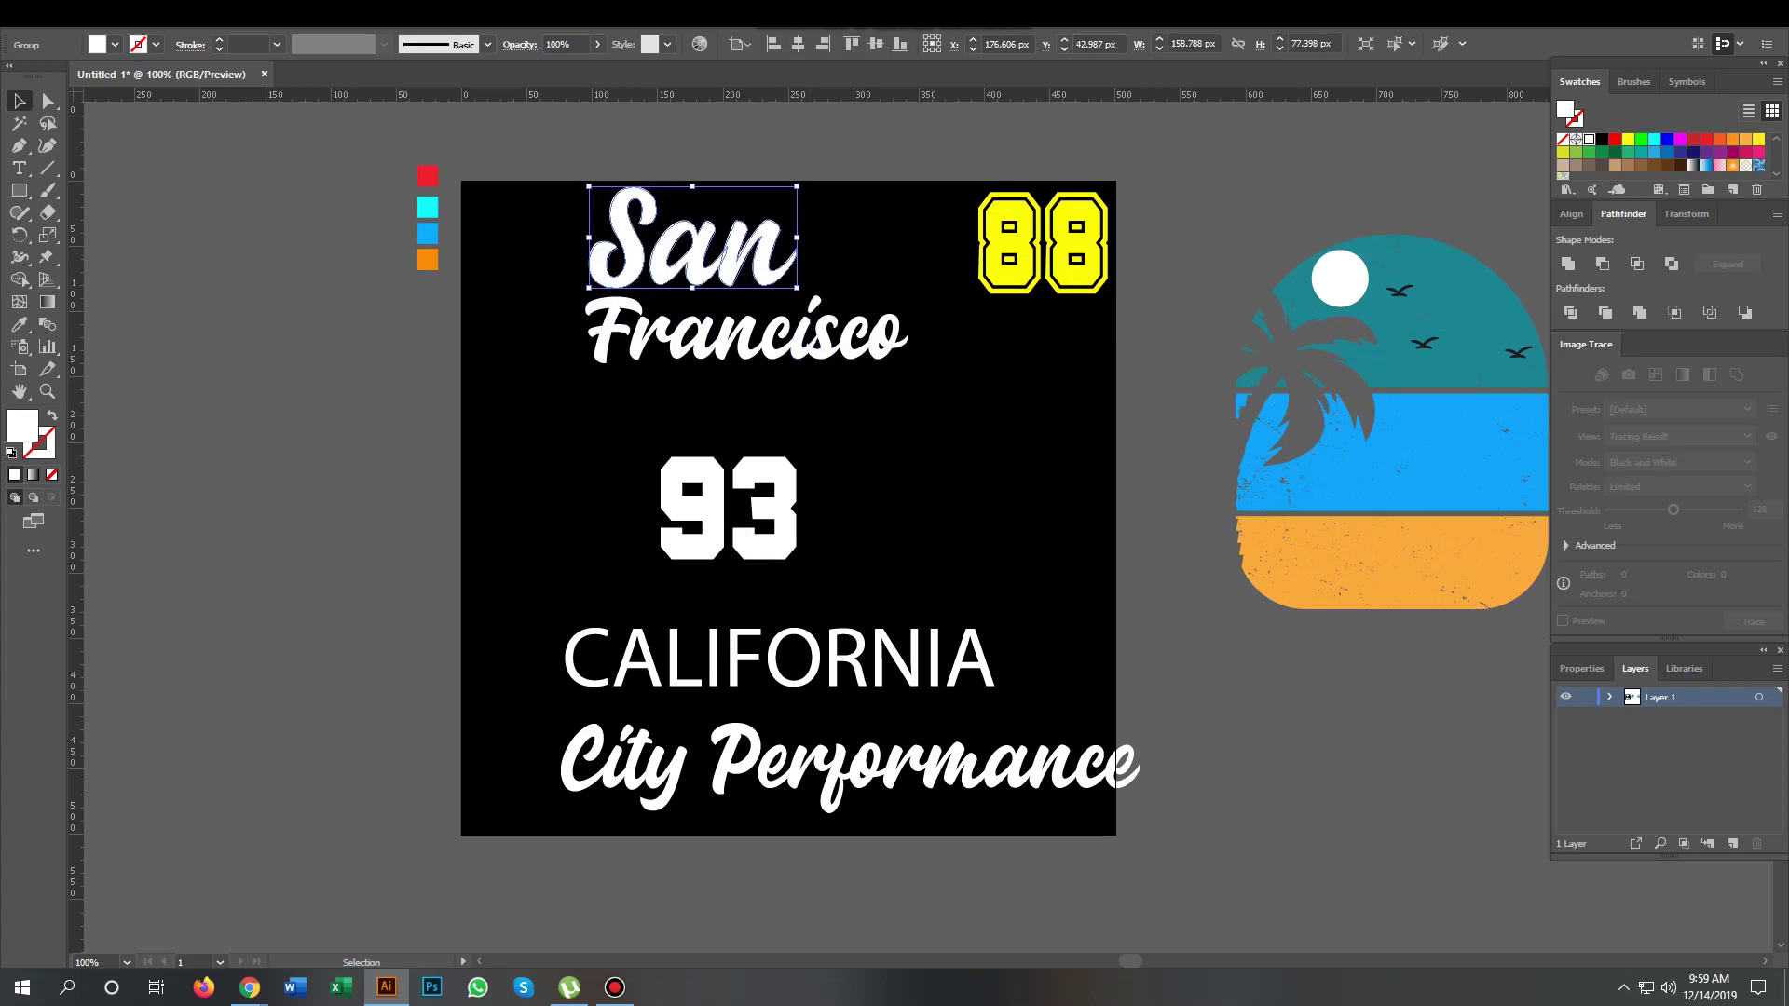
pyautogui.moveTo(1063, 247); pyautogui.dragTo(892, 247)
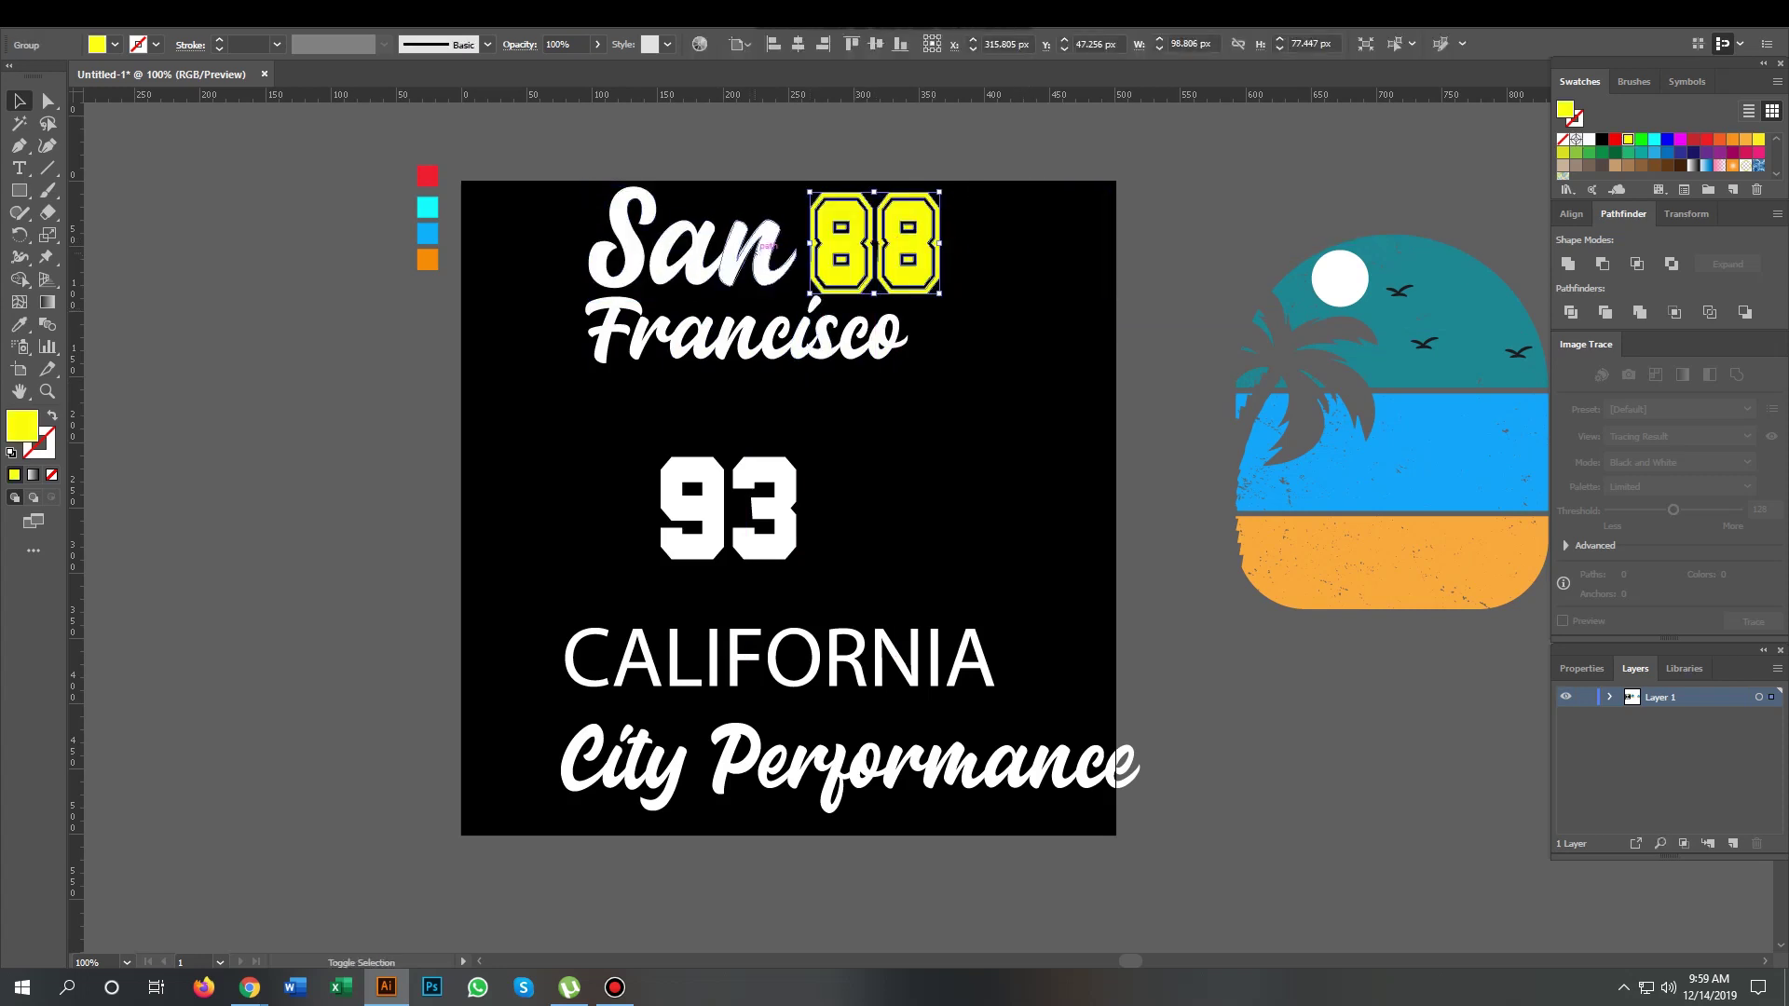
pyautogui.keyDown('shift'); pyautogui.click(760, 250); pyautogui.keyUp('shift')
pyautogui.moveTo(909, 333); pyautogui.dragTo(1064, 398)
pyautogui.click(1025, 399)
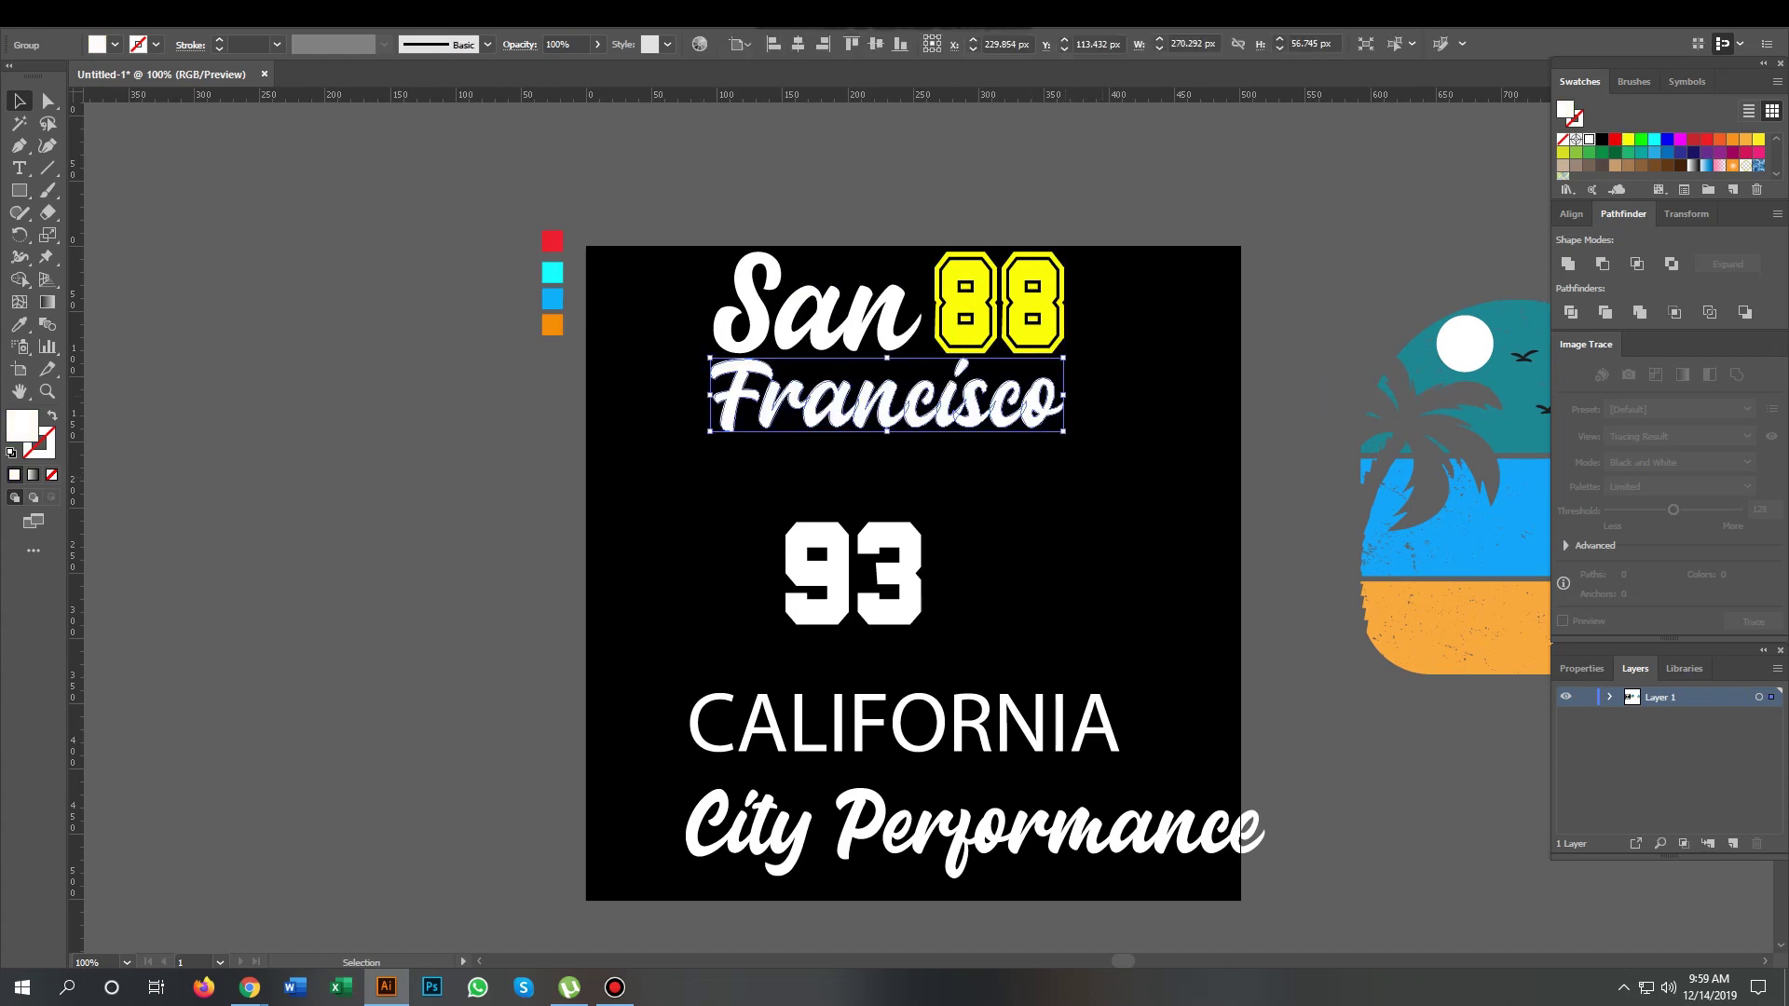
# Step: Move the CALIFORNIA and City Performance block down and to the left
pyautogui.scroll(-3, 894, 559)
pyautogui.moveTo(848, 545)
pyautogui.mouseDown()
pyautogui.moveTo(605, 764)
pyautogui.moveTo(673, 792)
pyautogui.mouseUp()
pyautogui.hotkey('ctrl', 'shift', 'a')
# Step: Move the 93 aside and bring the beach badge onto the black panel under Francisco
pyautogui.hscroll(5, 895, 513)
pyautogui.scroll(2, 895, 512)
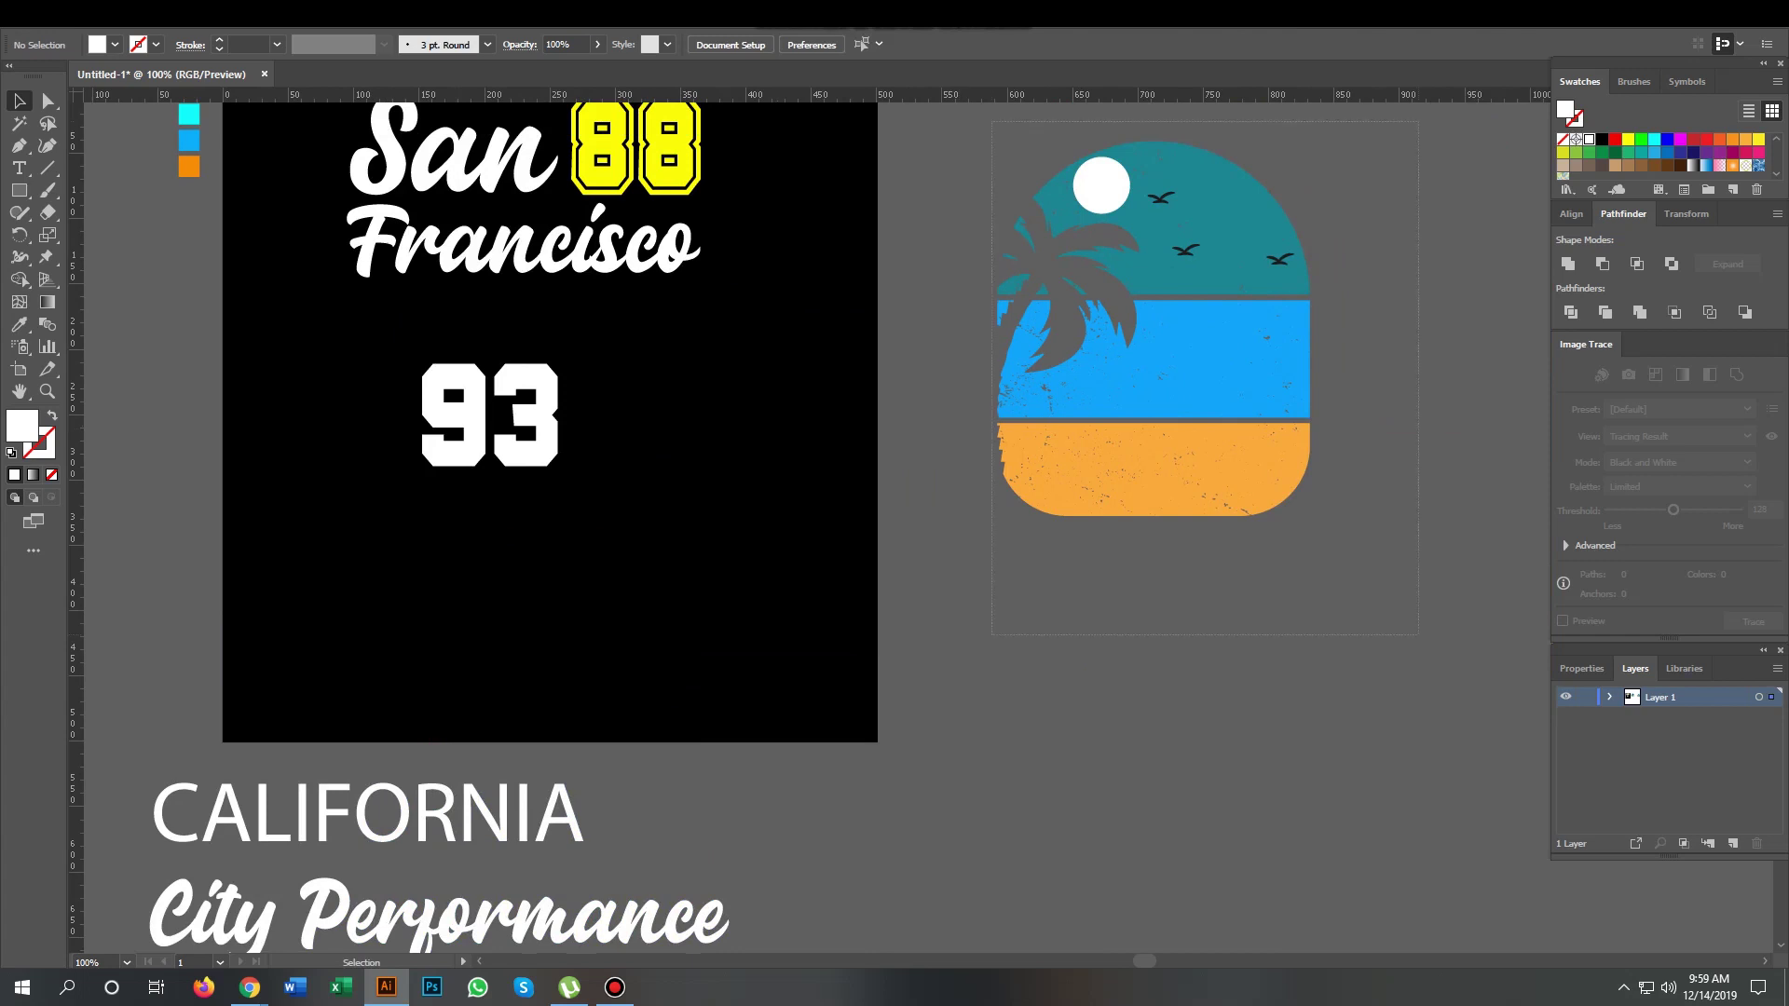
pyautogui.hscroll(-3, 895, 512)
pyautogui.scroll(-1, 894, 513)
pyautogui.moveTo(696, 360)
pyautogui.mouseDown()
pyautogui.moveTo(918, 536)
pyautogui.moveTo(1297, 625)
pyautogui.mouseUp()
pyautogui.moveTo(1395, 292)
pyautogui.mouseDown()
pyautogui.moveTo(766, 427)
pyautogui.moveTo(791, 428)
pyautogui.mouseUp()
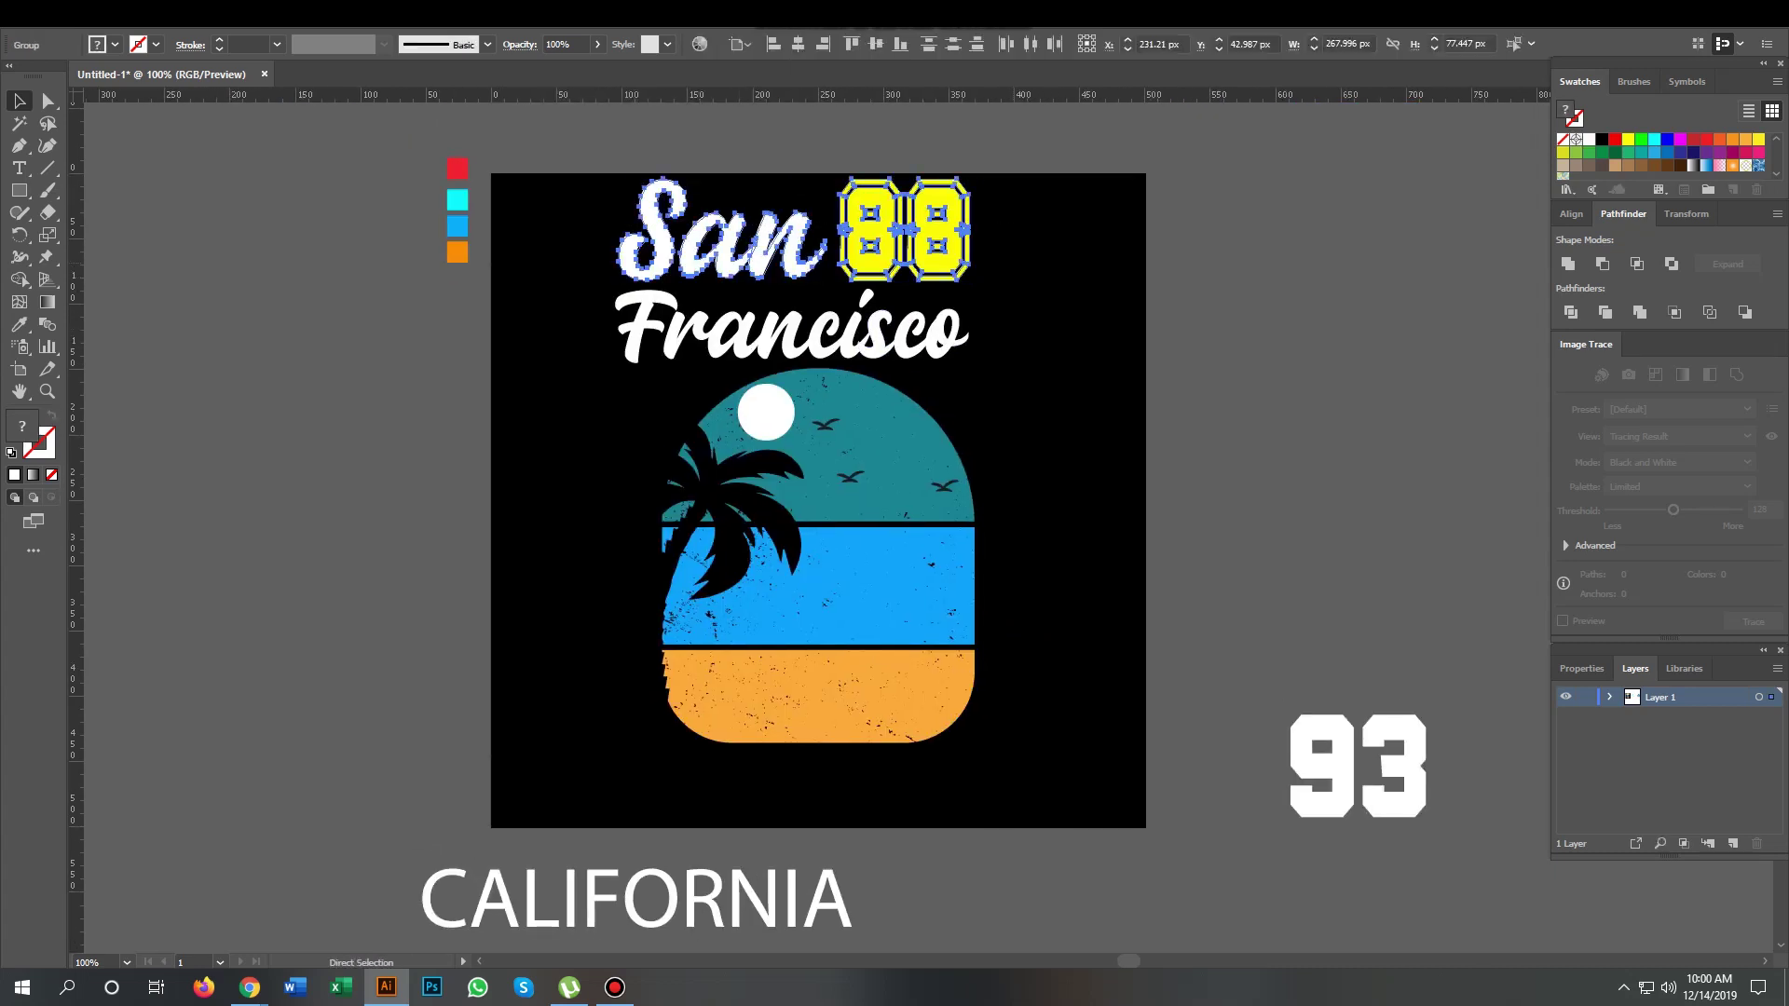
# Step: Shift Francisco and the San 88 group about 28 px right to centre them over the badge
pyautogui.moveTo(792, 335); pyautogui.dragTo(818, 335)
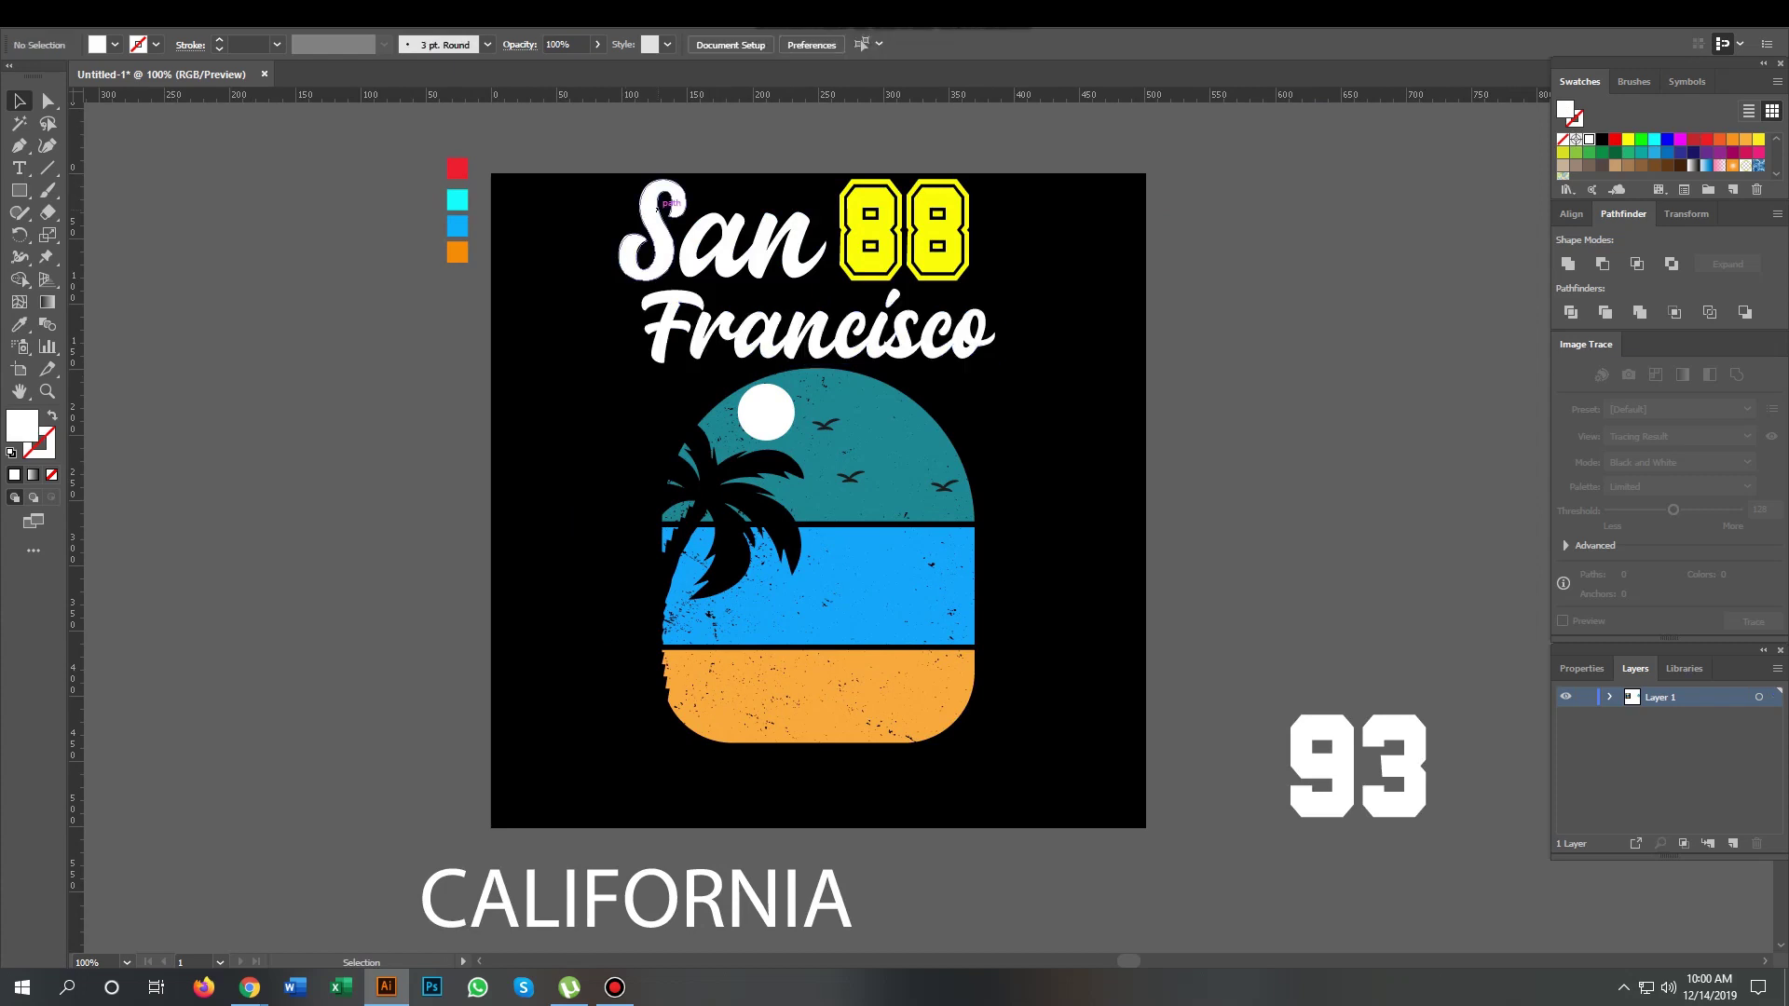
pyautogui.moveTo(736, 232); pyautogui.dragTo(762, 233)
pyautogui.moveTo(820, 466); pyautogui.dragTo(807, 382)
# Step: Warp Francisco with an Arc Lower arc at -19% bend
pyautogui.click(806, 244)
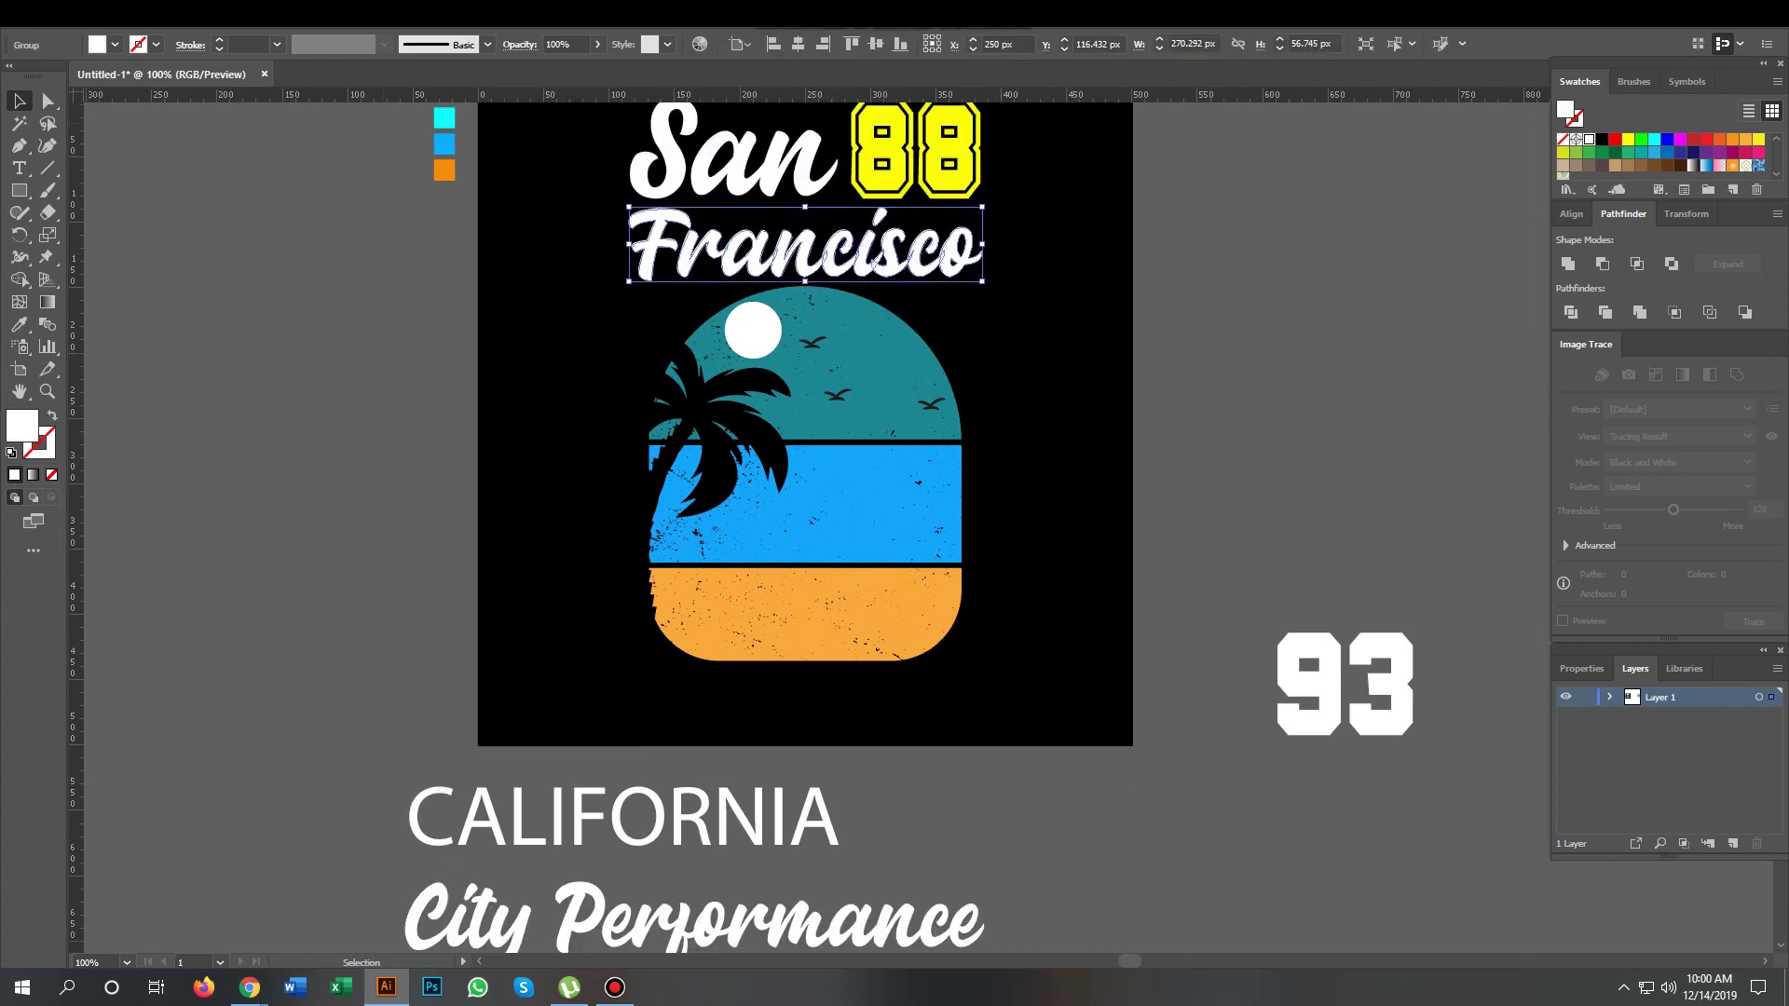
pyautogui.click(285, 13)
pyautogui.click(522, 256)
pyautogui.click(1337, 283)
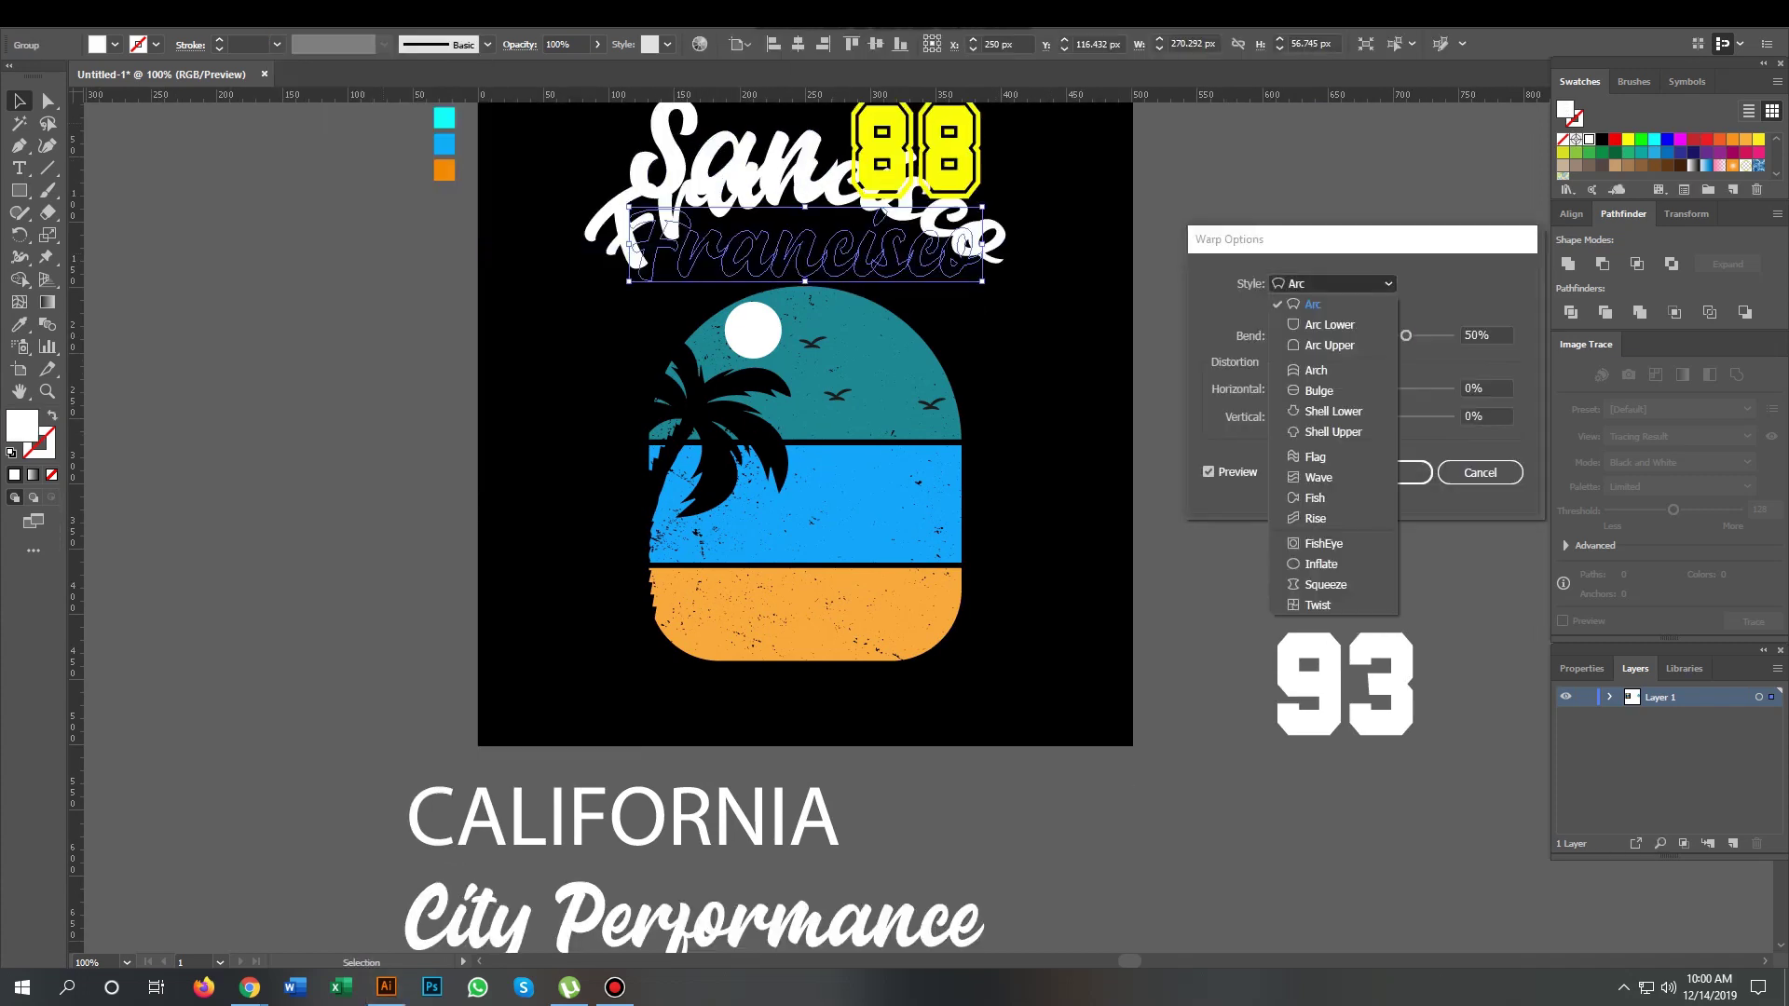
pyautogui.click(1329, 324)
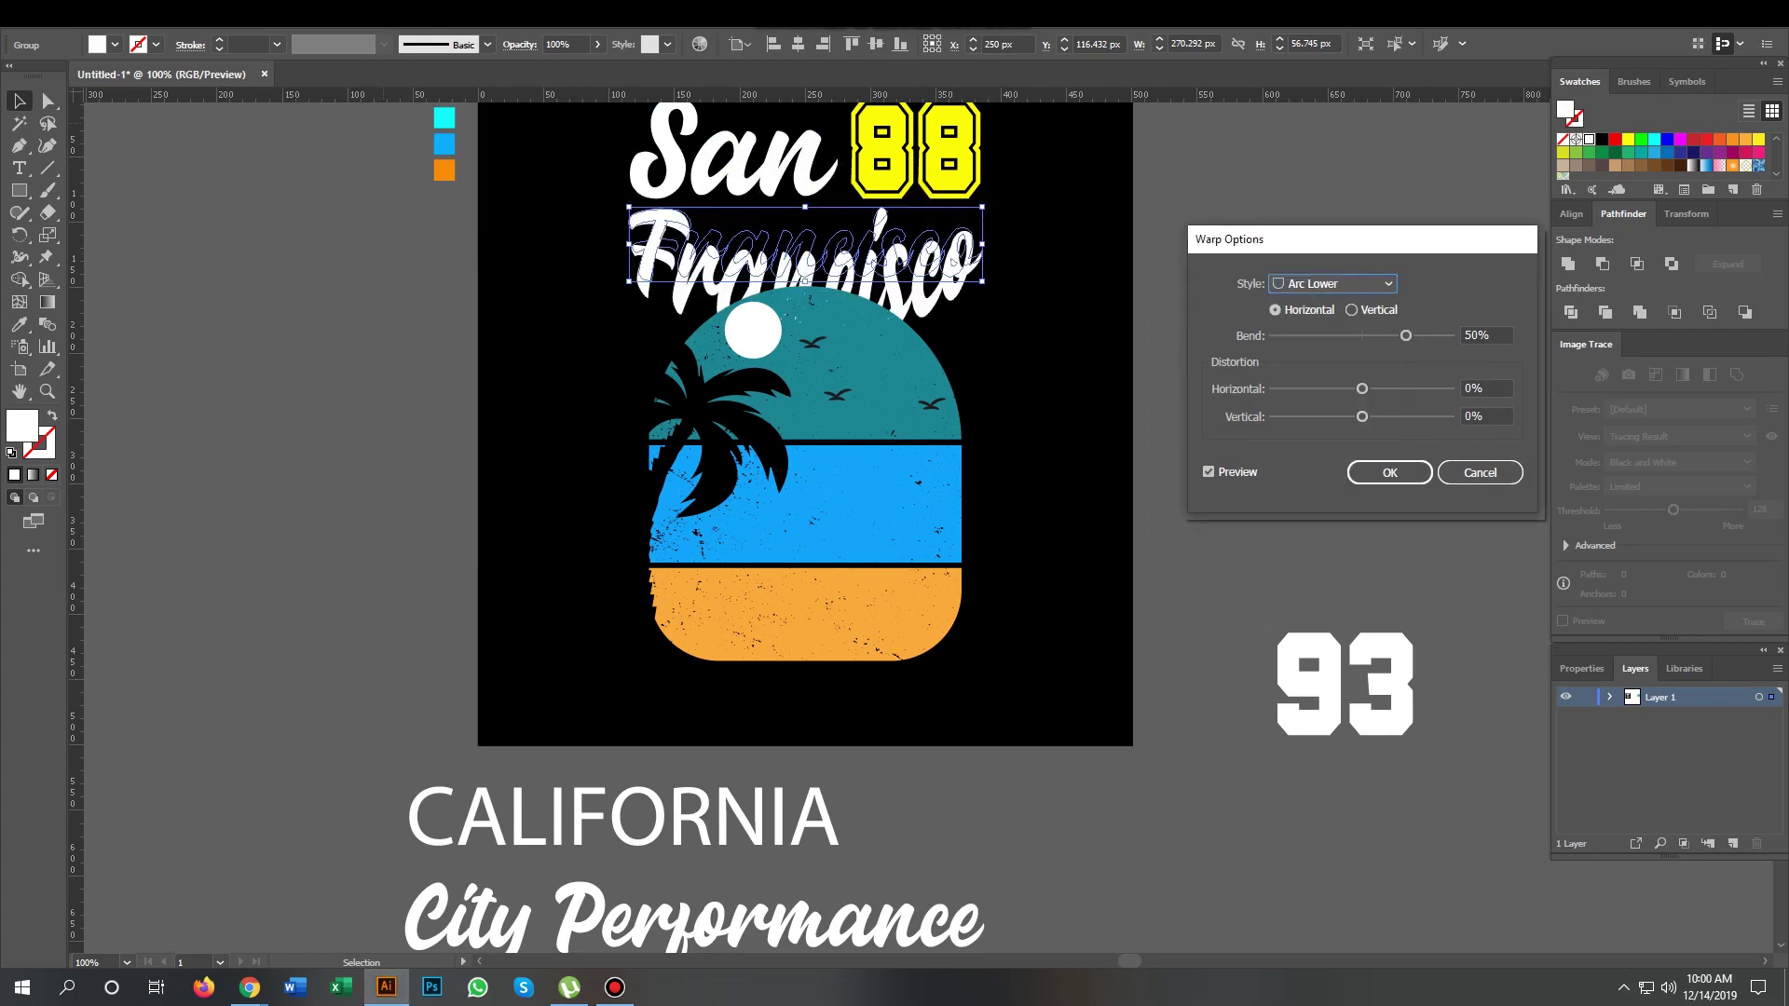
pyautogui.write('-21')
pyautogui.write('-14')
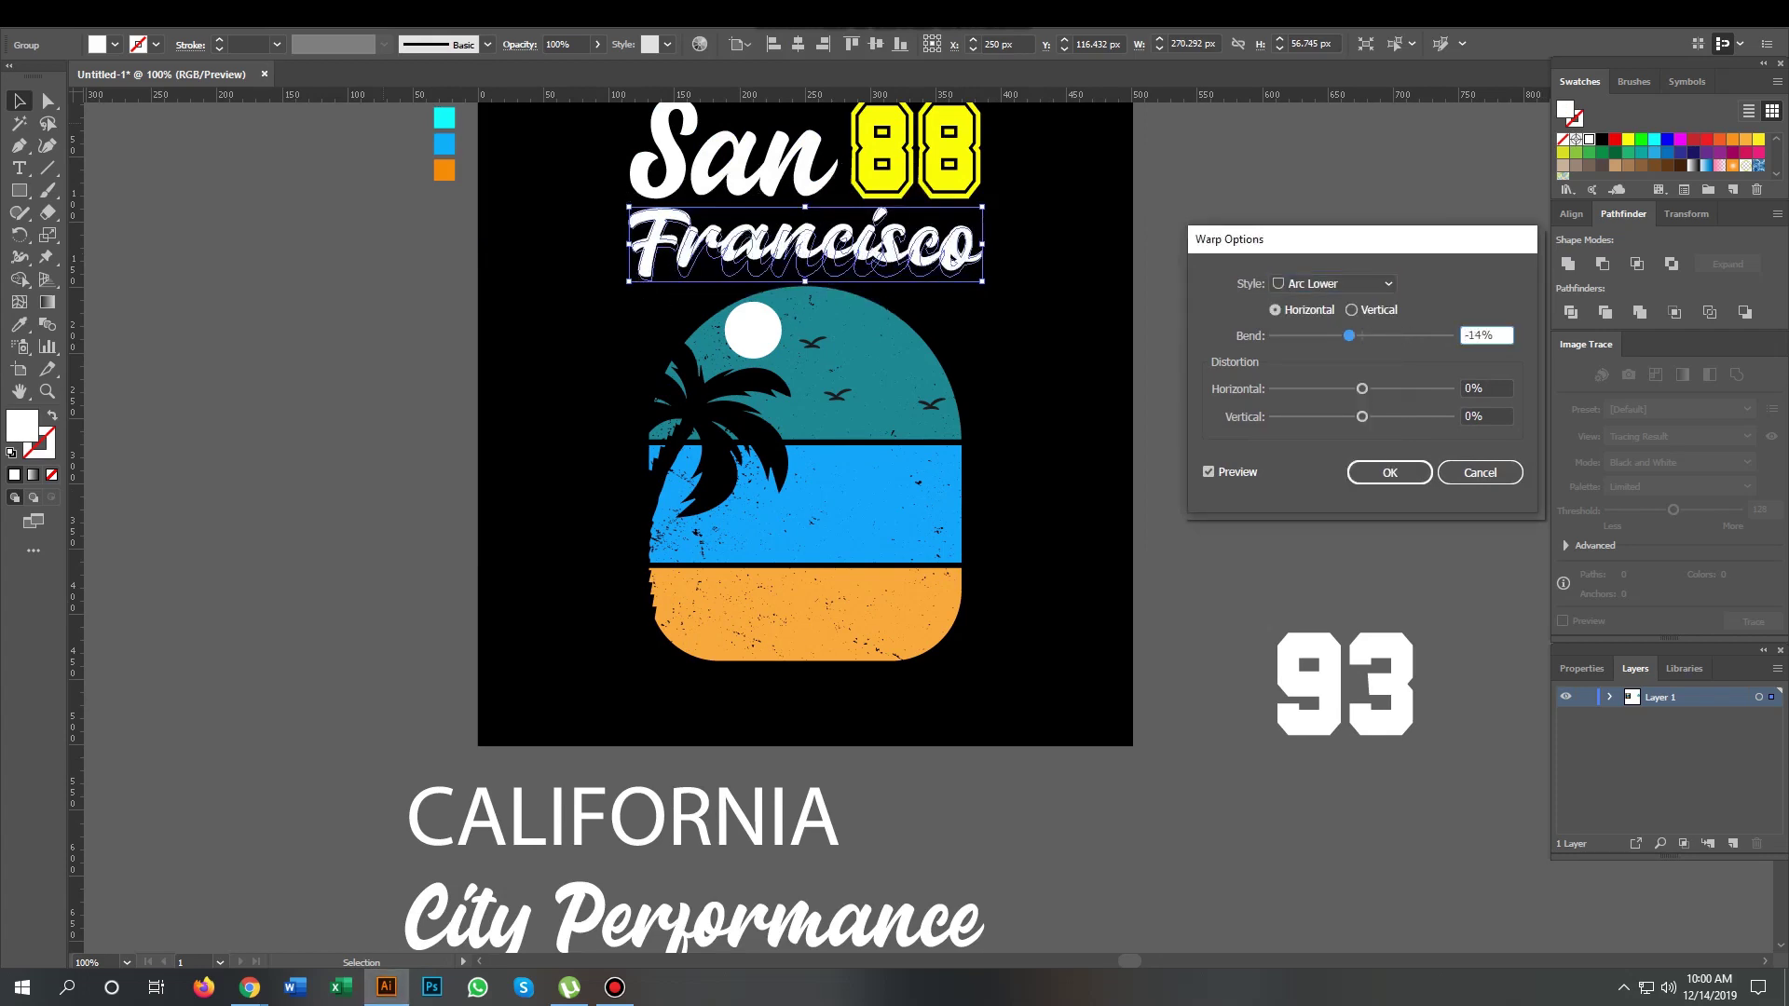
pyautogui.press('Up')
pyautogui.press('Up')
pyautogui.press('Up')
pyautogui.press('Up')
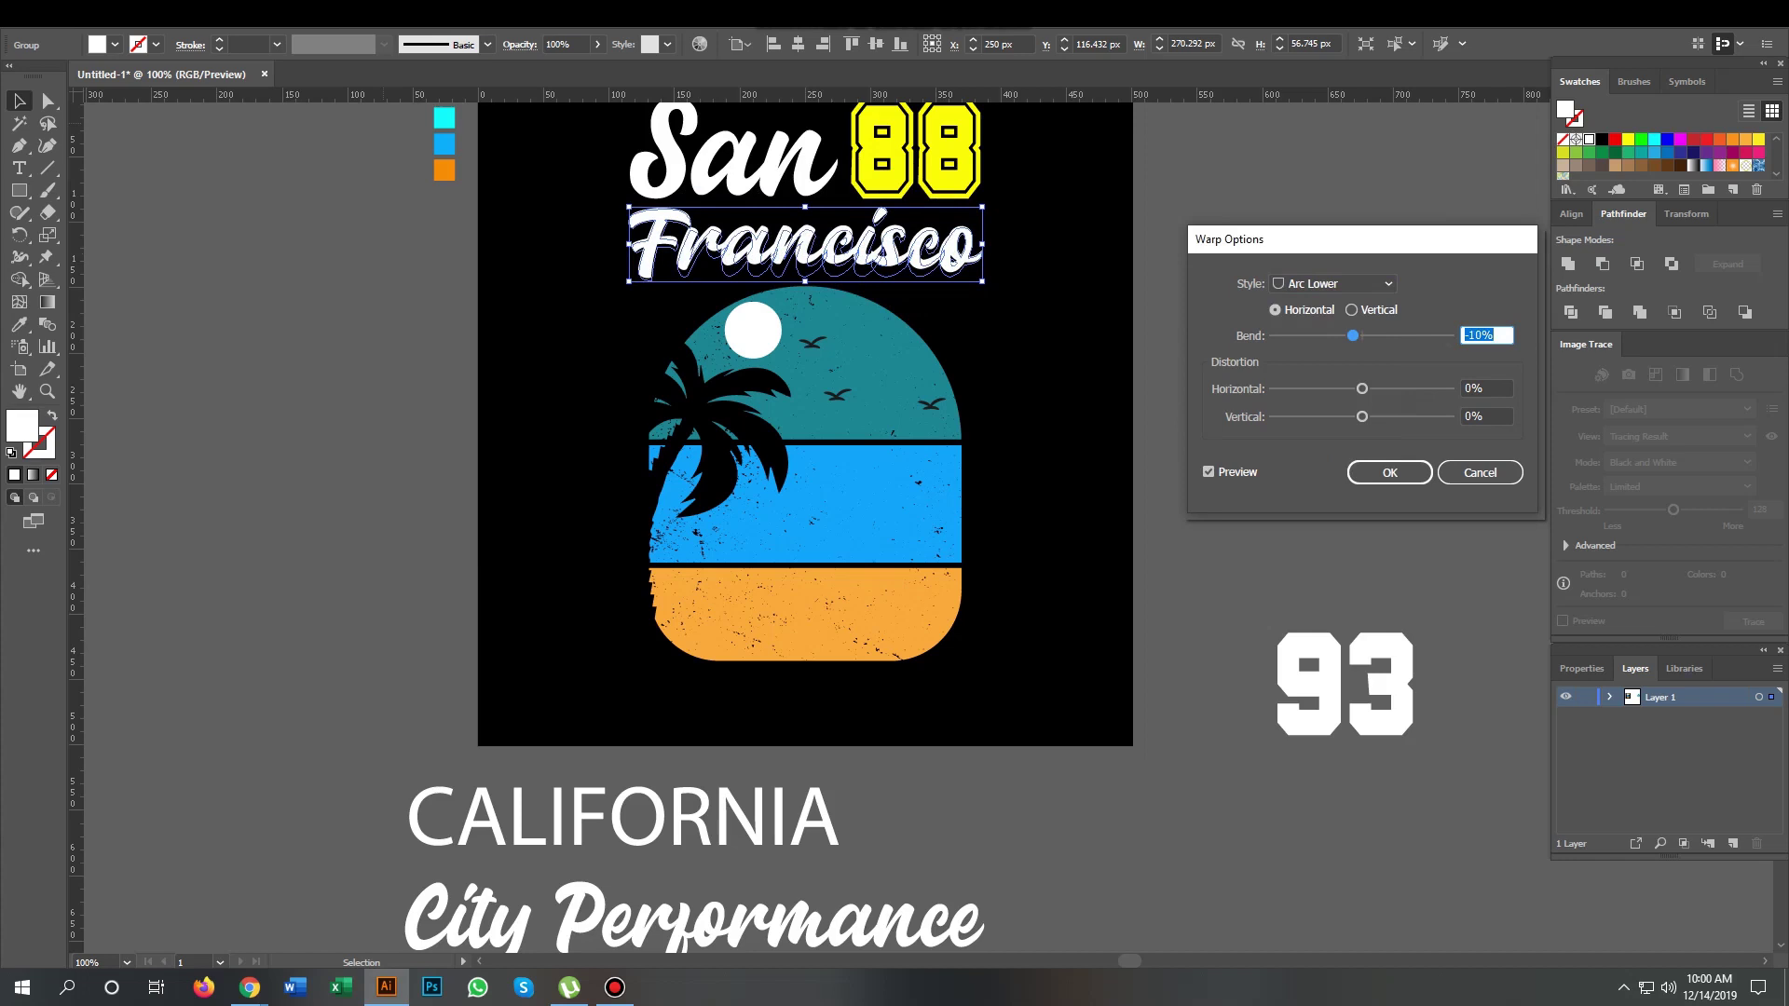
pyautogui.press('Down')
pyautogui.press('Down')
pyautogui.press('Down')
pyautogui.press('Down')
pyautogui.press('Down')
pyautogui.press('Down')
pyautogui.press('Down')
pyautogui.press('Down')
pyautogui.press('Down')
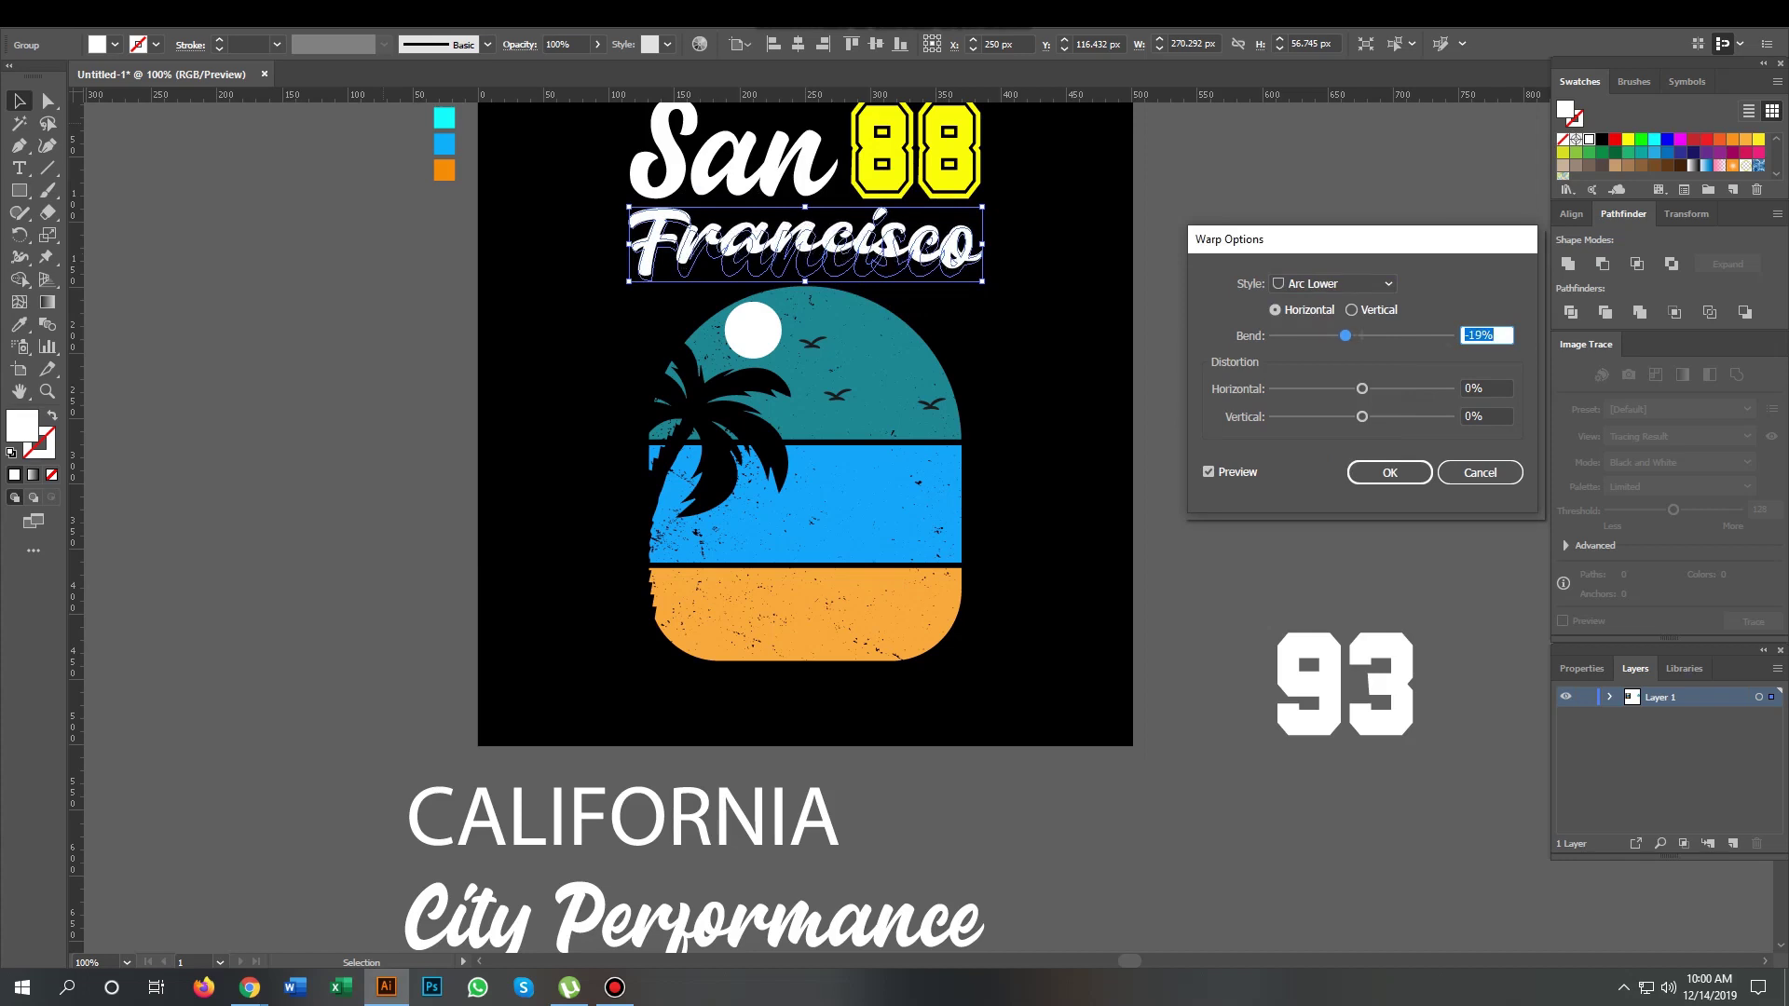
pyautogui.click(1390, 473)
# Step: Expand the warp appearance on Francisco and nudge the beach badge up
pyautogui.click(158, 12)
pyautogui.click(222, 231)
pyautogui.click(867, 368)
pyautogui.press('Up')
pyautogui.press('Up')
pyautogui.press('Up')
pyautogui.press('Up')
pyautogui.press('Up')
pyautogui.press('Up')
pyautogui.press('Up')
pyautogui.press('Up')
pyautogui.press('Up')
pyautogui.press('Up')
pyautogui.press('Up')
pyautogui.press('Up')
pyautogui.press('Up')
pyautogui.press('Up')
pyautogui.press('Up')
pyautogui.press('Up')
pyautogui.press('Up')
pyautogui.press('Up')
pyautogui.press('Up')
pyautogui.press('Up')
pyautogui.press('Up')
pyautogui.press('Up')
pyautogui.press('Up')
pyautogui.press('Up')
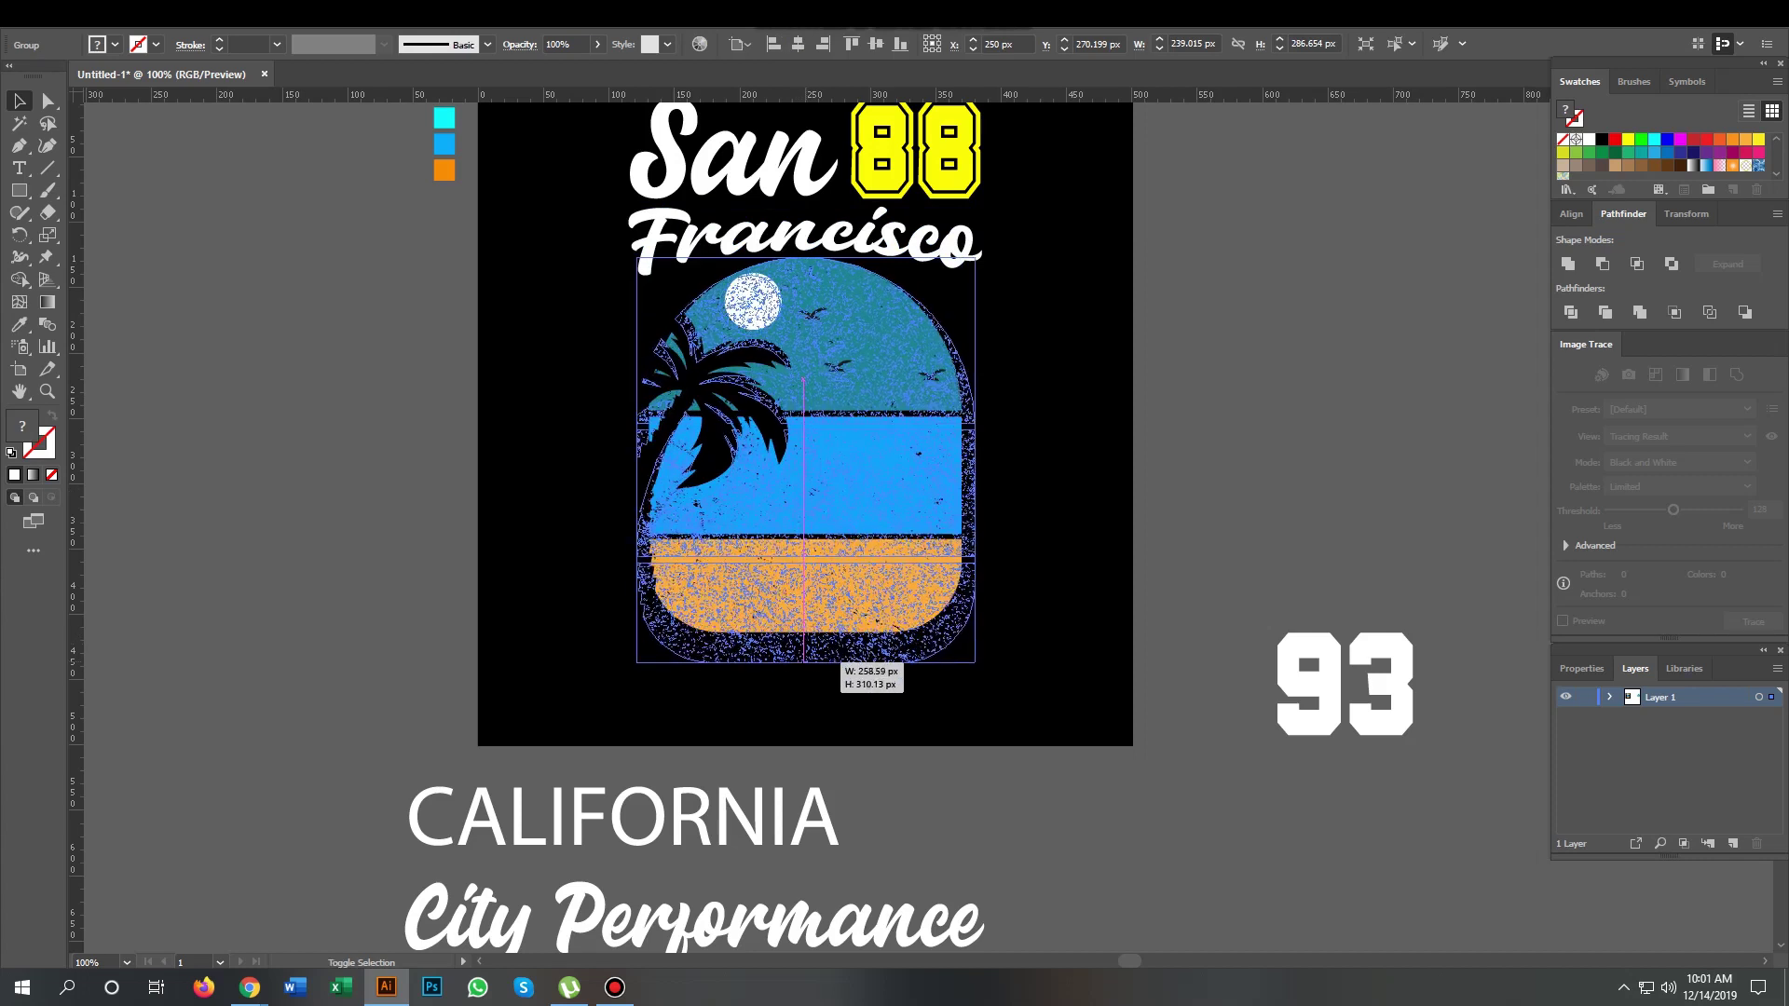
# Step: Enlarge the beach badge, then scale the 93 up over it and bring it to front
pyautogui.moveTo(804, 633); pyautogui.dragTo(804, 685)
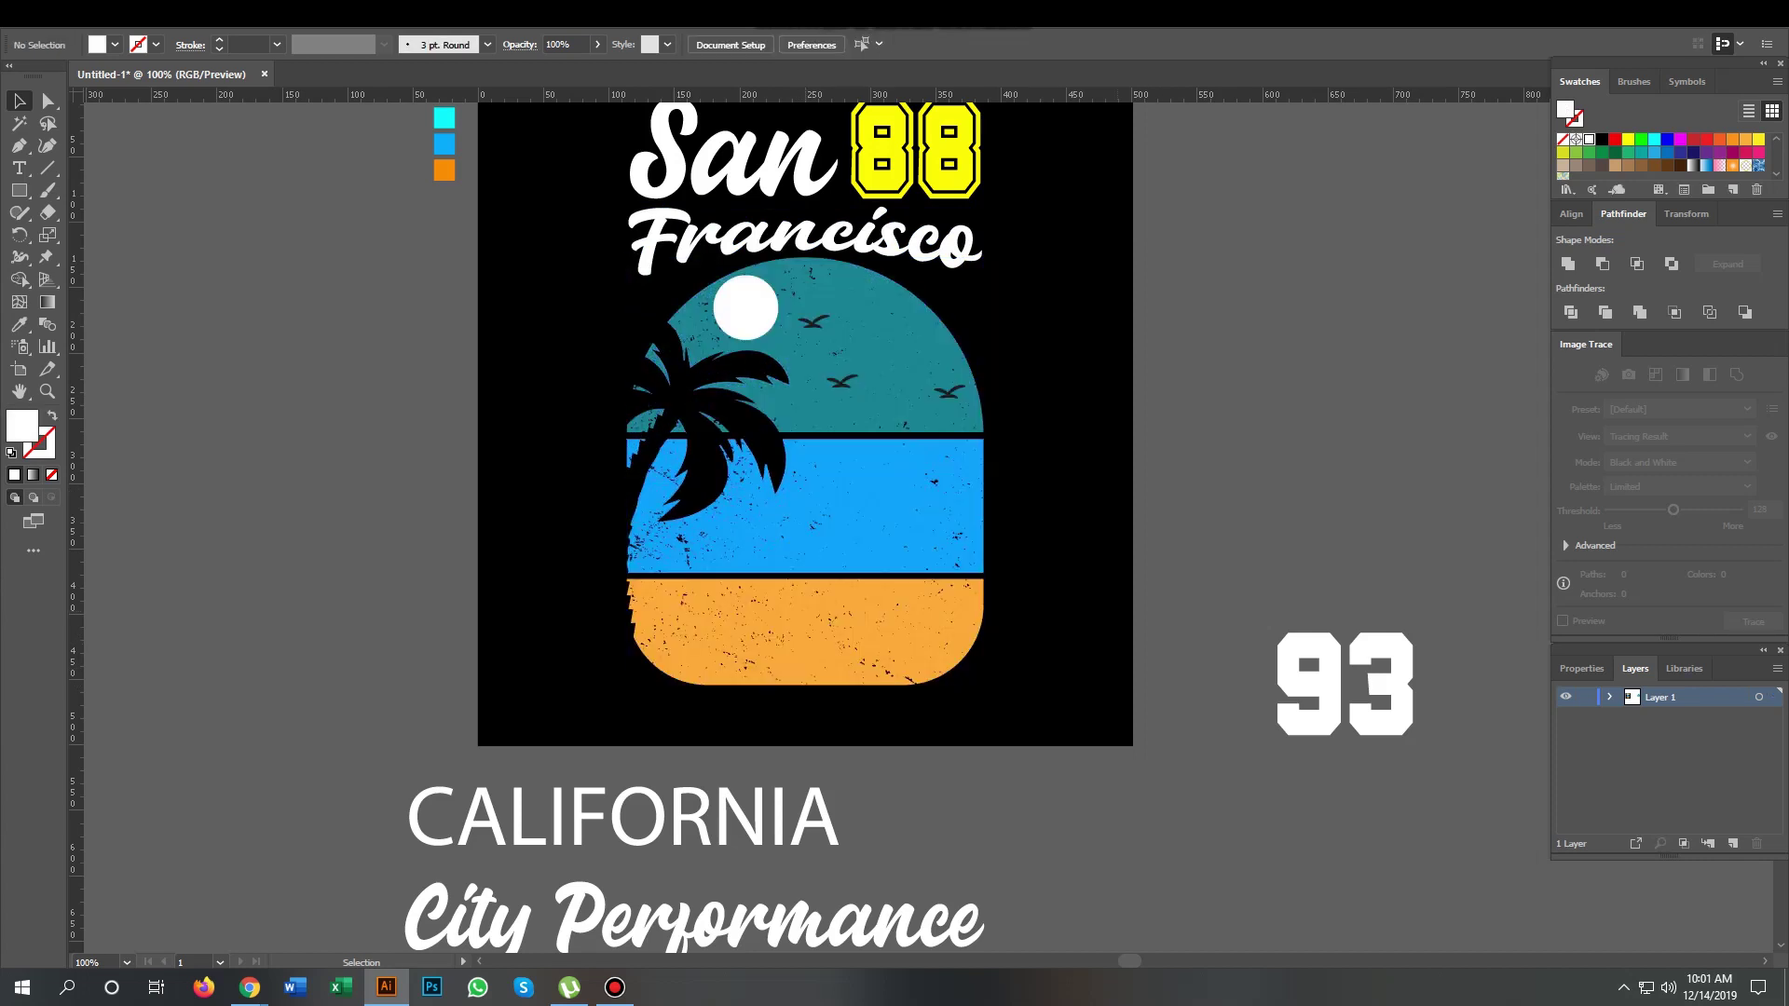
pyautogui.scroll(-1, 804, 685)
pyautogui.click(1295, 596)
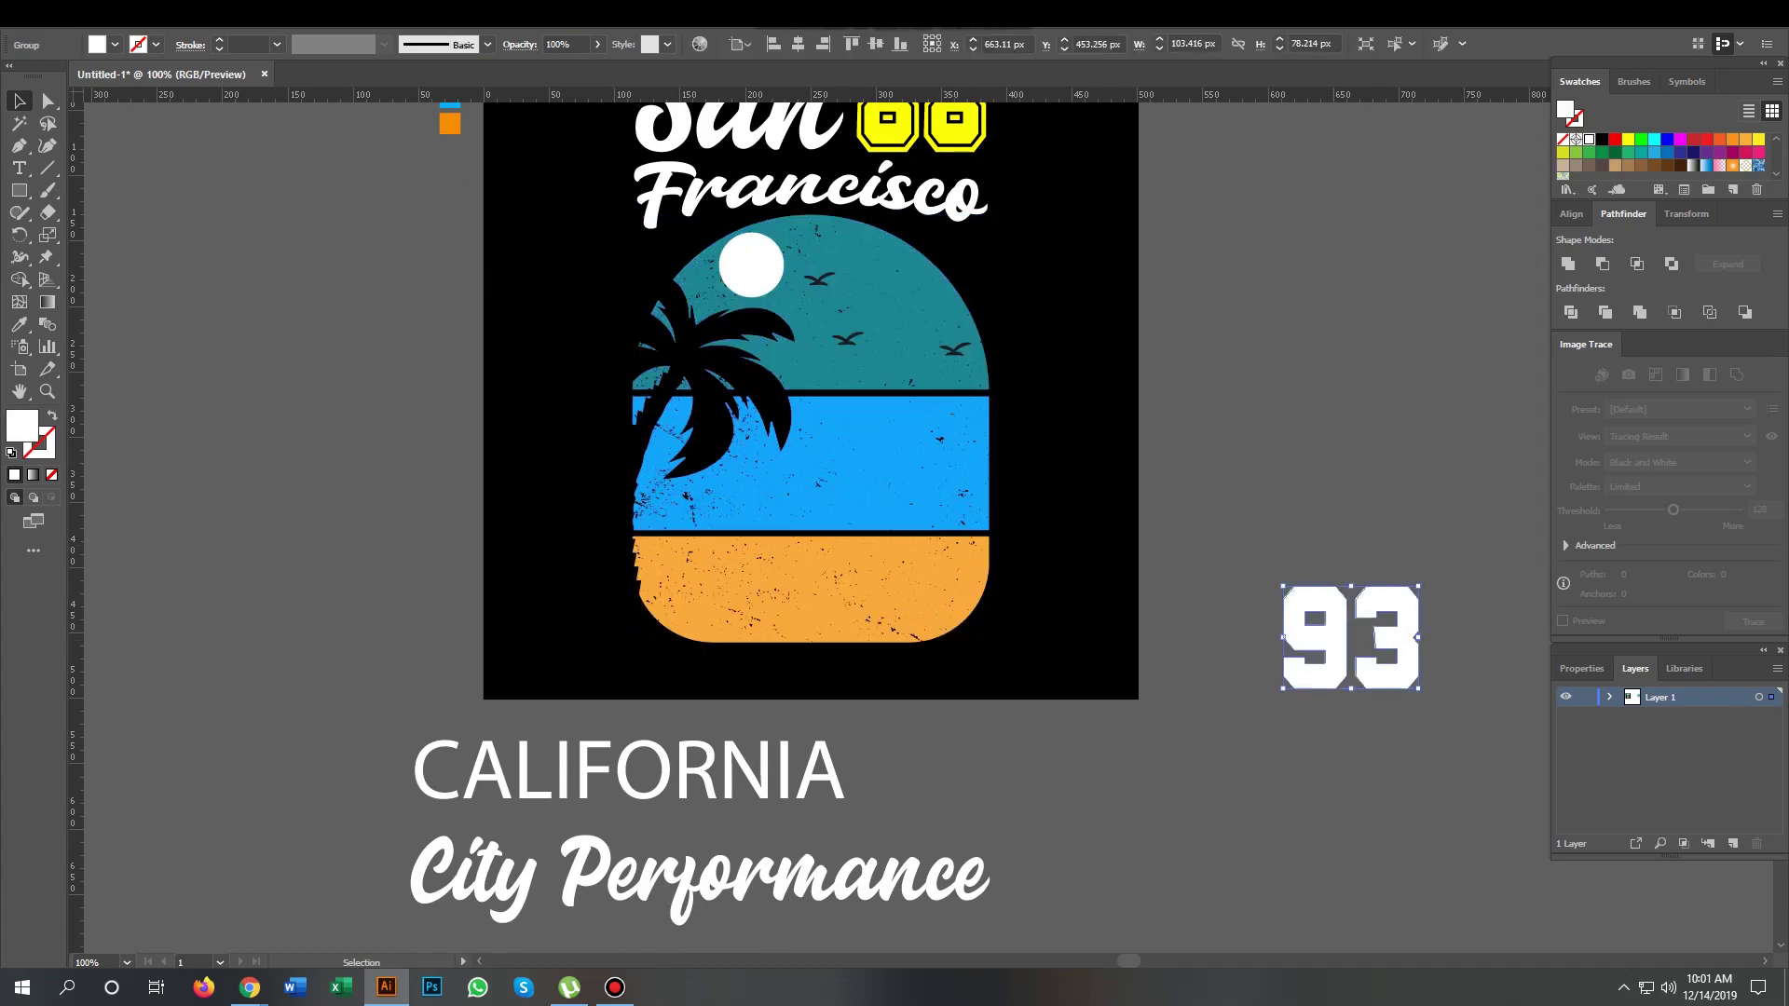
pyautogui.moveTo(1284, 586); pyautogui.dragTo(1051, 411)
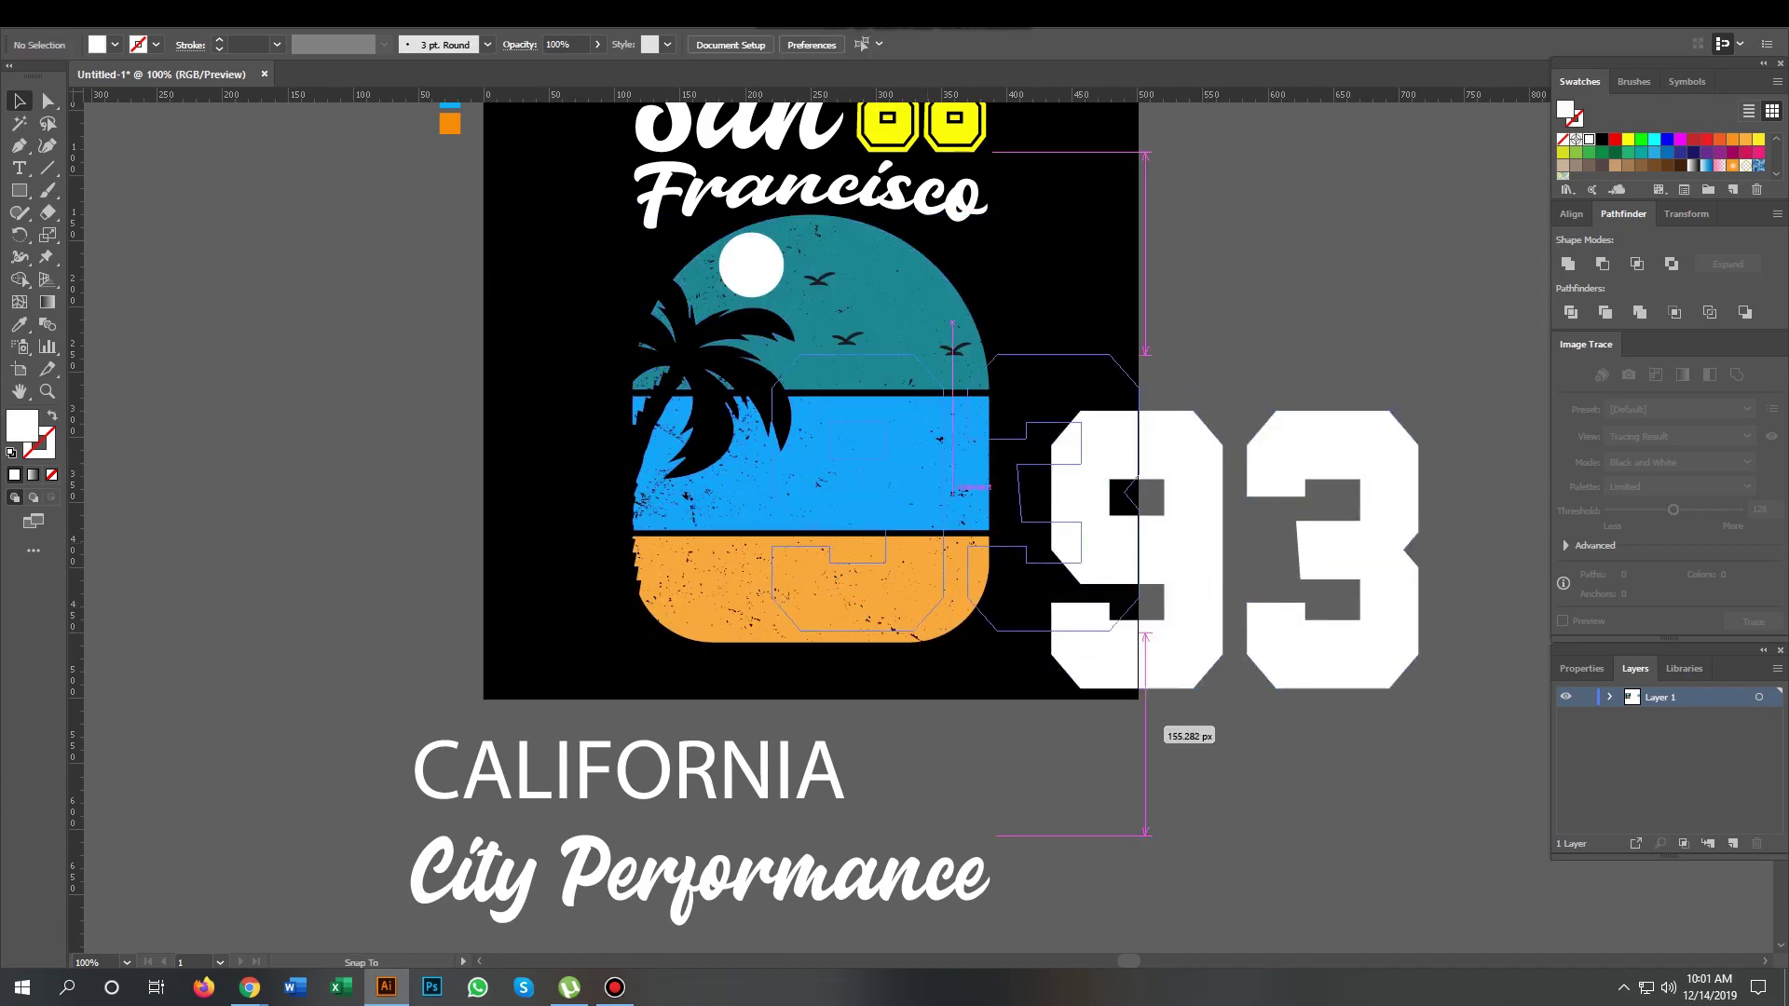
pyautogui.moveTo(1210, 536); pyautogui.dragTo(931, 479)
pyautogui.rightClick(931, 479)
pyautogui.click(1199, 687)
# Step: Shrink the 93 and place it across the badge stripes at X 250 px
pyautogui.click(1129, 492)
pyautogui.moveTo(1137, 492); pyautogui.dragTo(1103, 490)
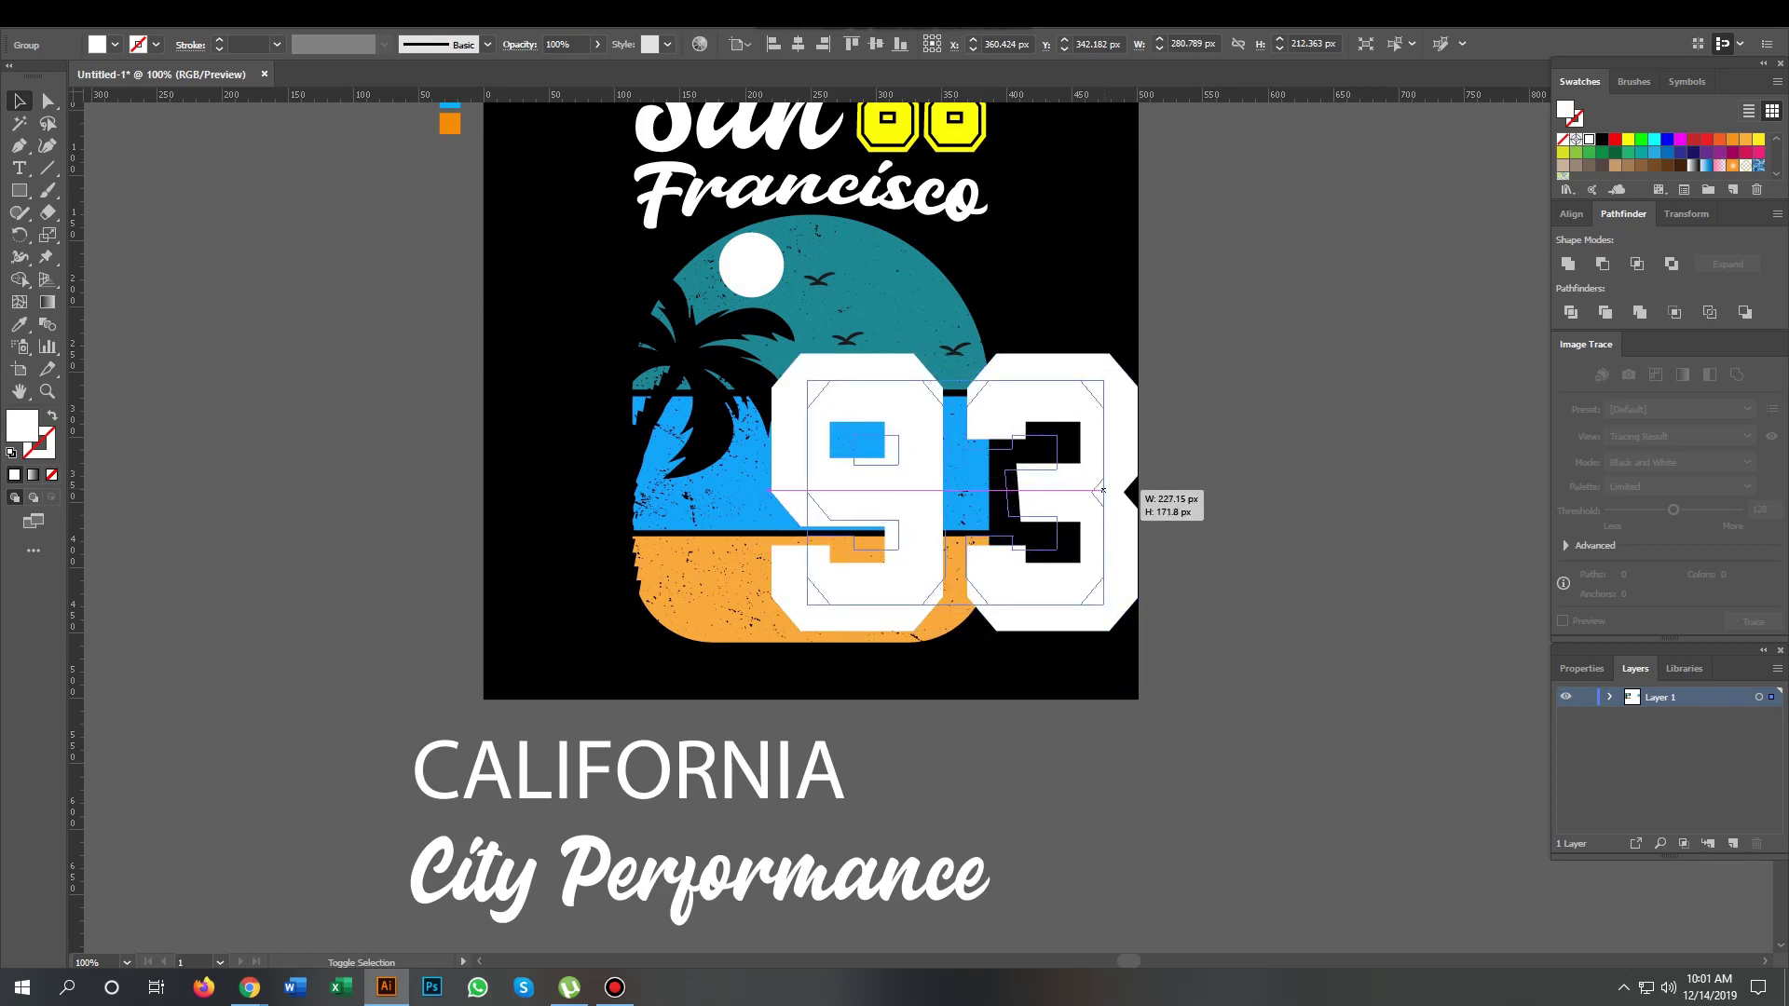
pyautogui.scroll(-2, 1102, 490)
pyautogui.hscroll(-1, 1103, 491)
pyautogui.moveTo(1164, 471)
pyautogui.mouseDown()
pyautogui.moveTo(1071, 559)
pyautogui.moveTo(1008, 533)
pyautogui.mouseUp()
pyautogui.press('Right')
pyautogui.press('Right')
pyautogui.press('Right')
pyautogui.press('Down')
pyautogui.press('Down')
pyautogui.press('Down')
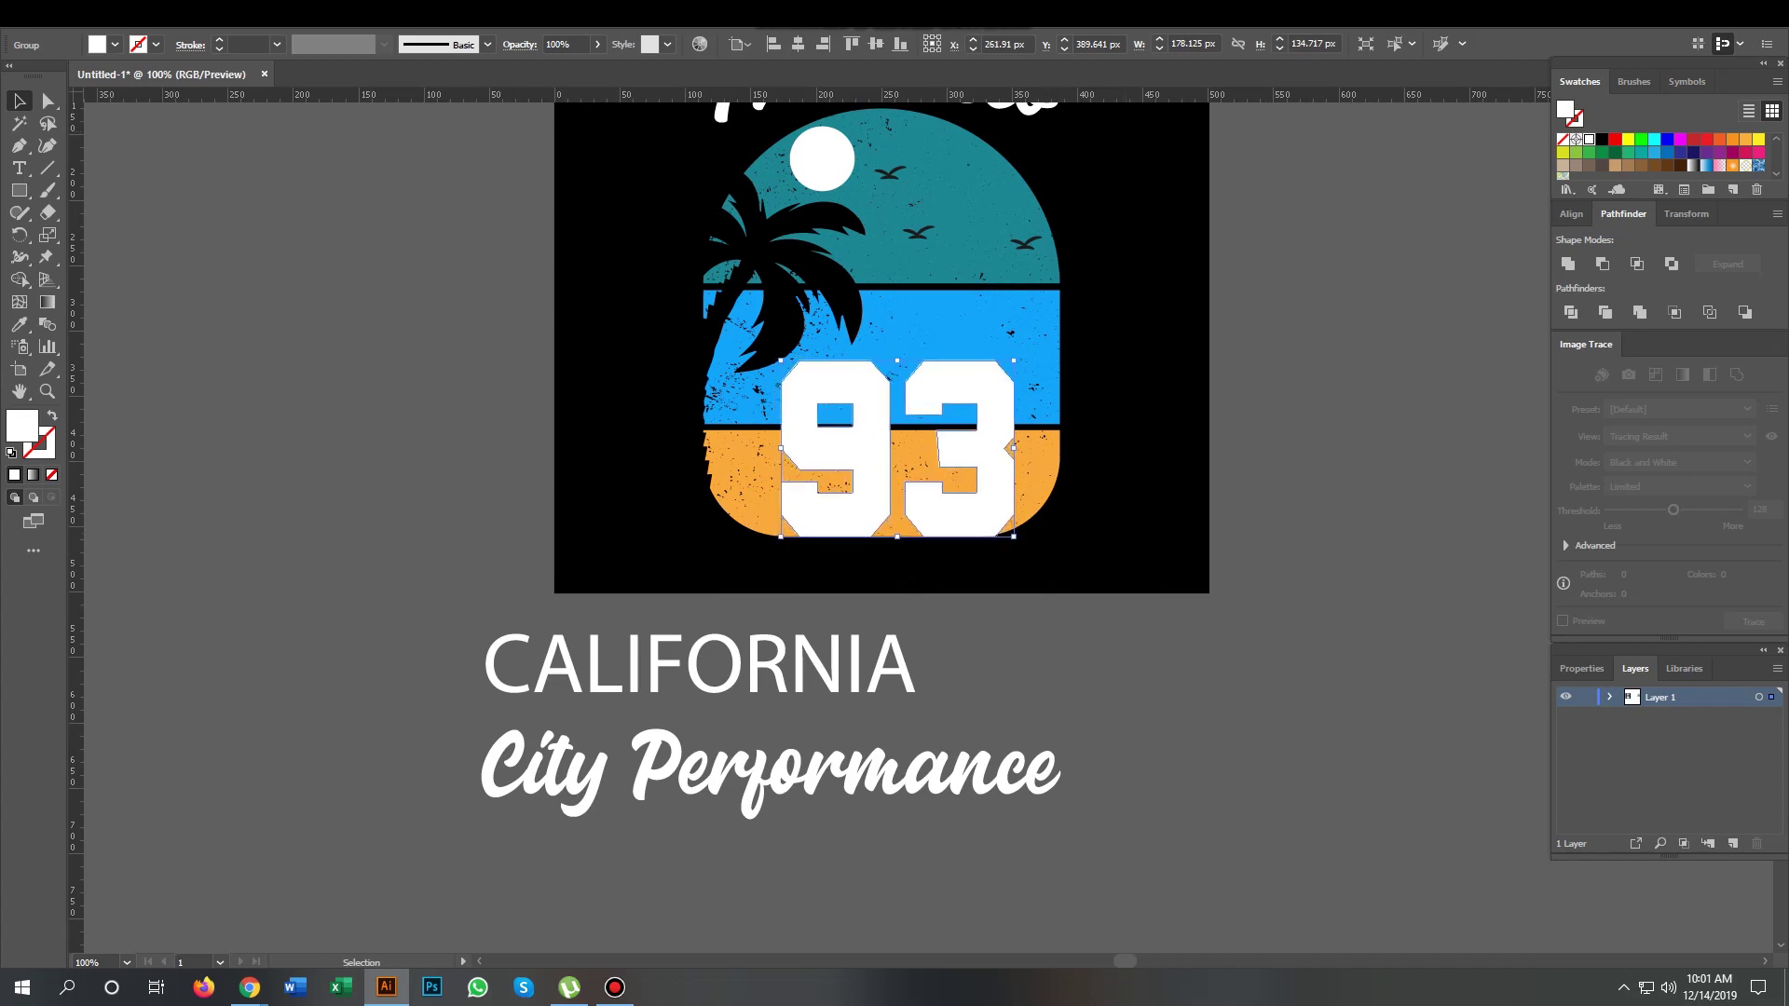
pyautogui.write('250')
pyautogui.press('Return')
# Step: Fill the 93 numerals black
pyautogui.moveTo(643, 483); pyautogui.dragTo(760, 531)
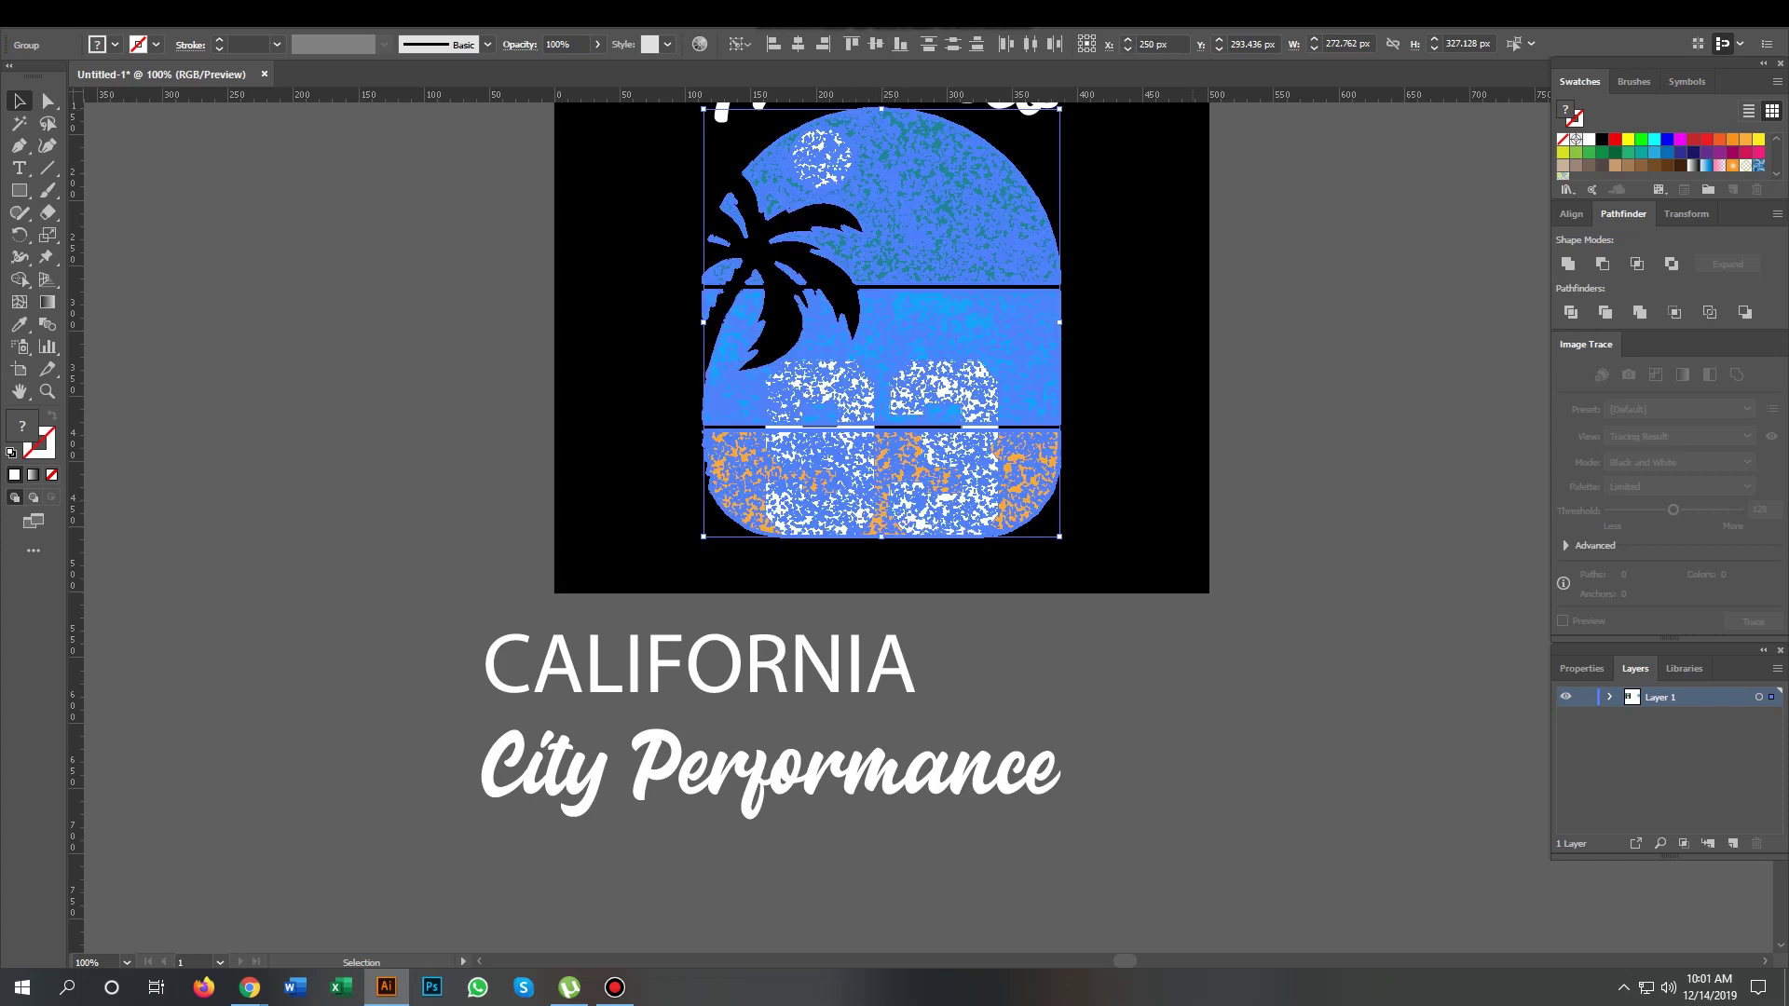
pyautogui.hotkey('ctrl', 'shift', 'a')
pyautogui.click(941, 466)
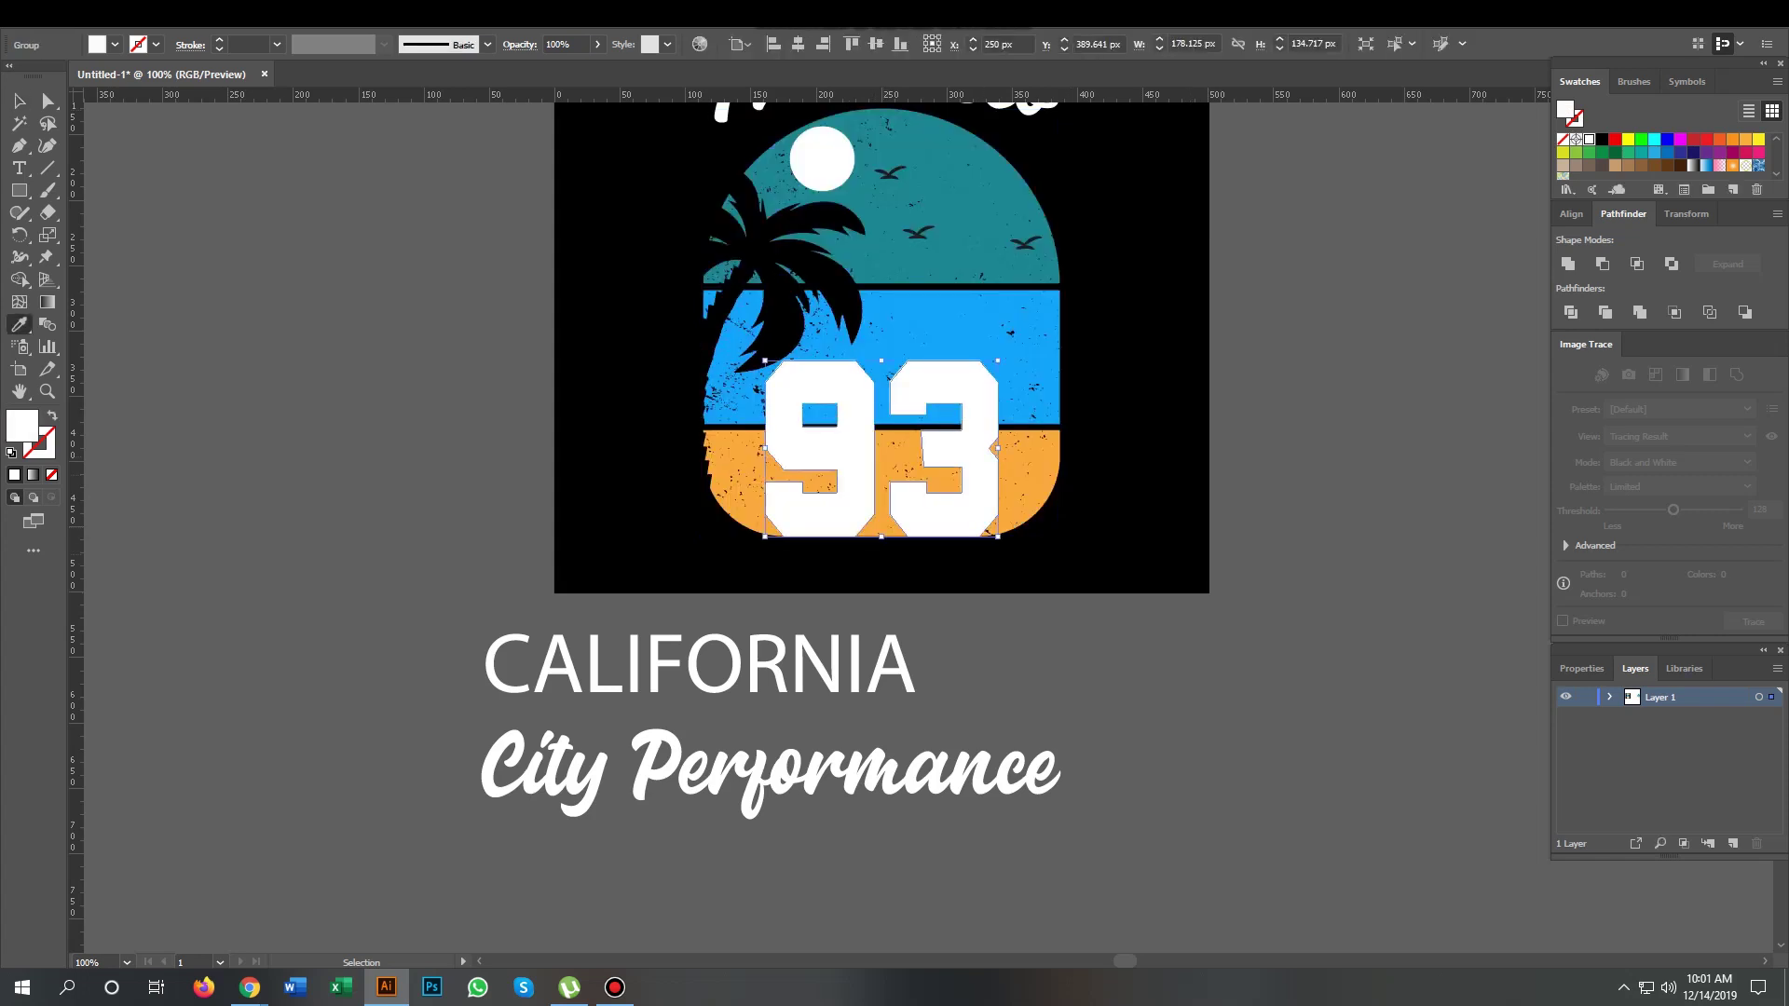
pyautogui.click(652, 559)
pyautogui.press('v')
pyautogui.hotkey('ctrl', 'shift', 'a')
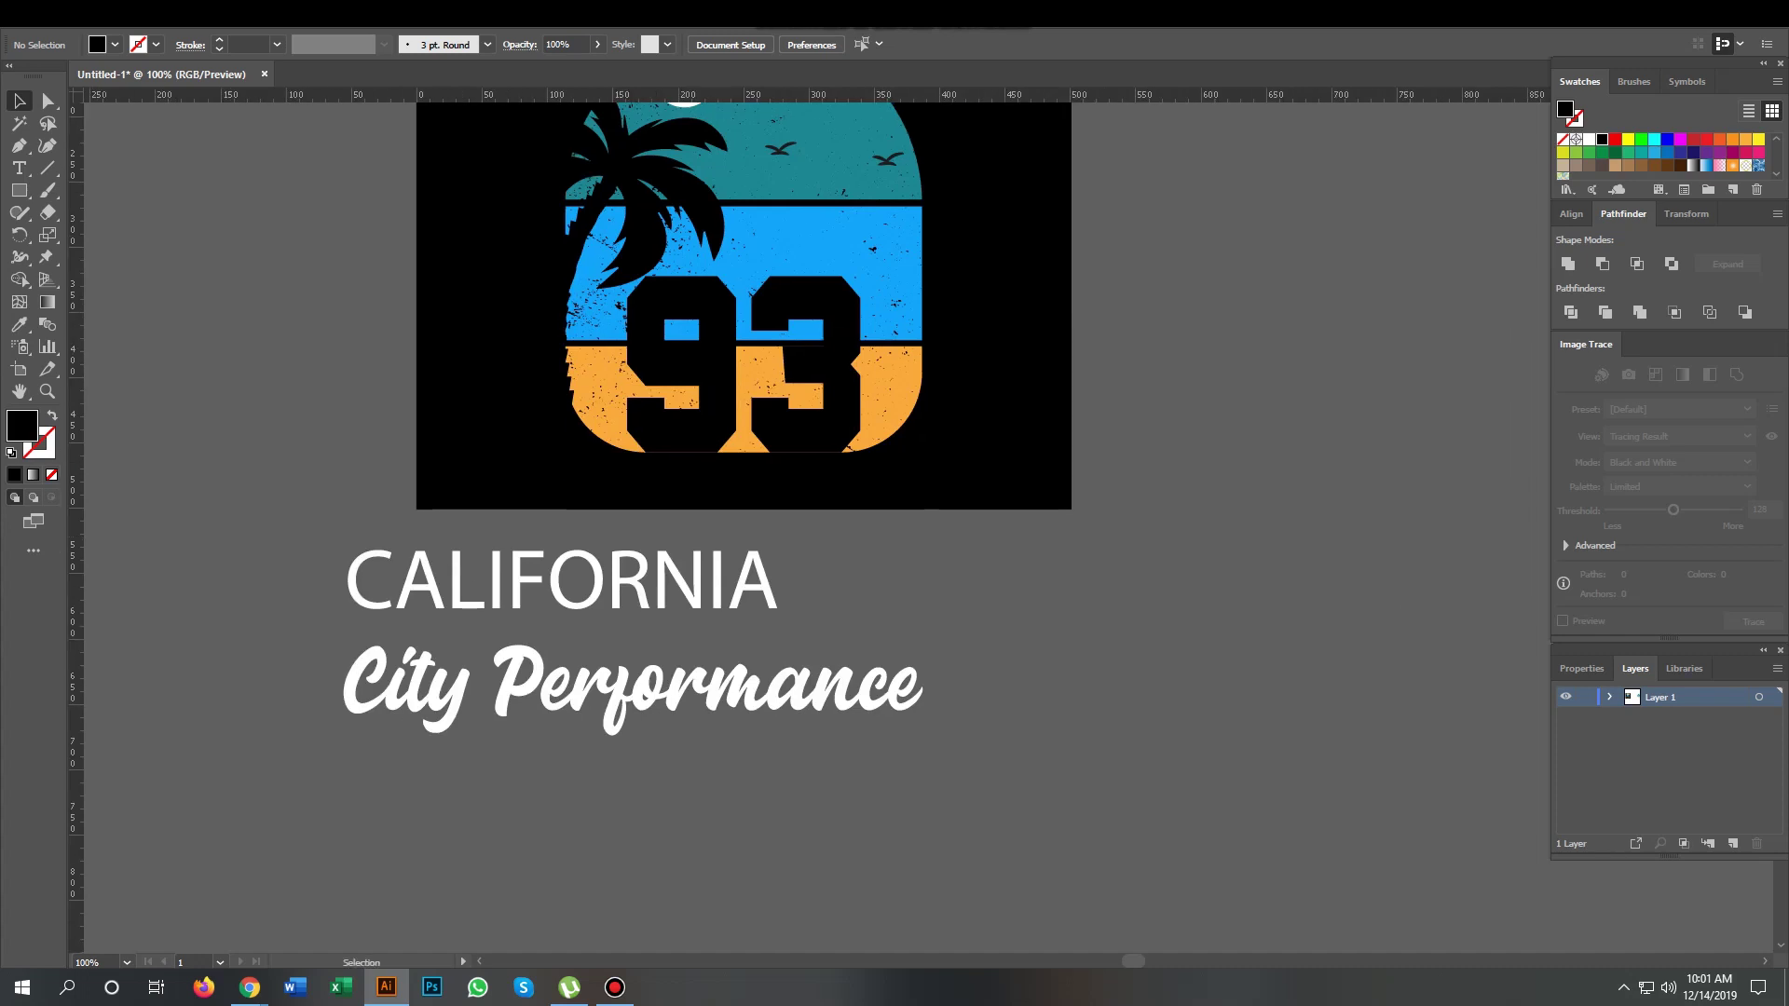
# Step: Scale the whole San Francisco headline-and-badge artwork down proportionally
pyautogui.moveTo(746, 466); pyautogui.dragTo(938, 765)
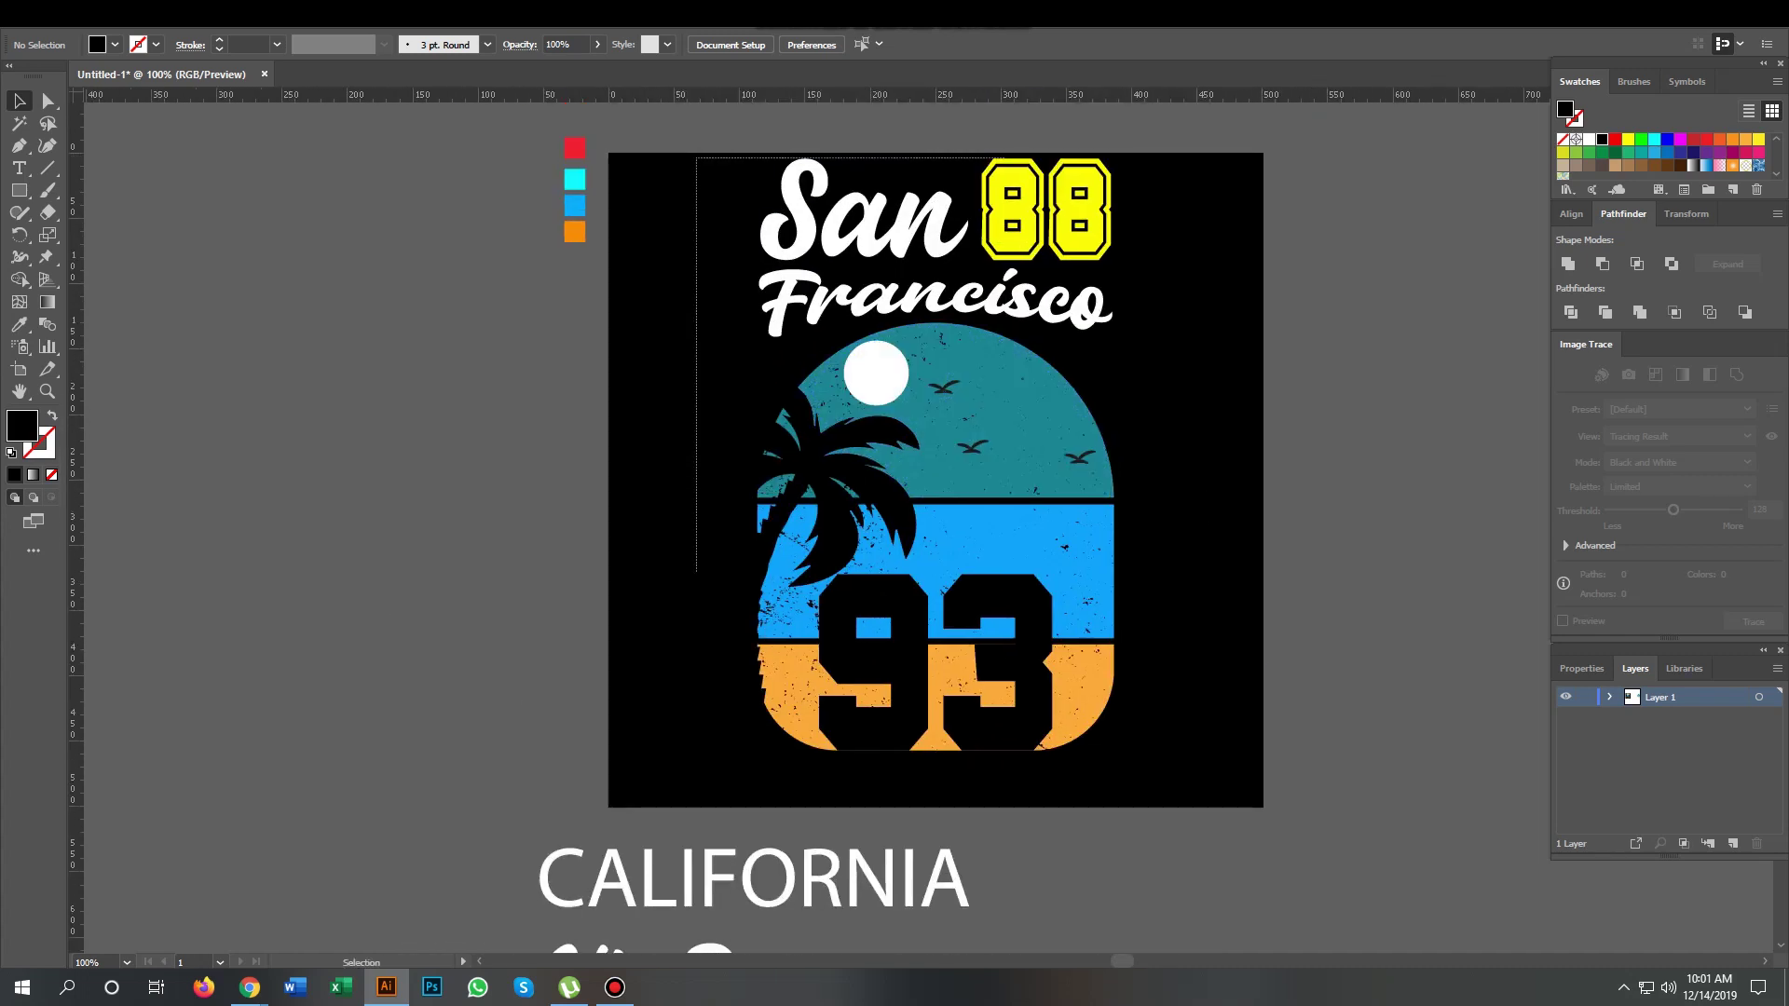
pyautogui.moveTo(696, 159); pyautogui.dragTo(932, 570)
pyautogui.moveTo(936, 751); pyautogui.dragTo(939, 483)
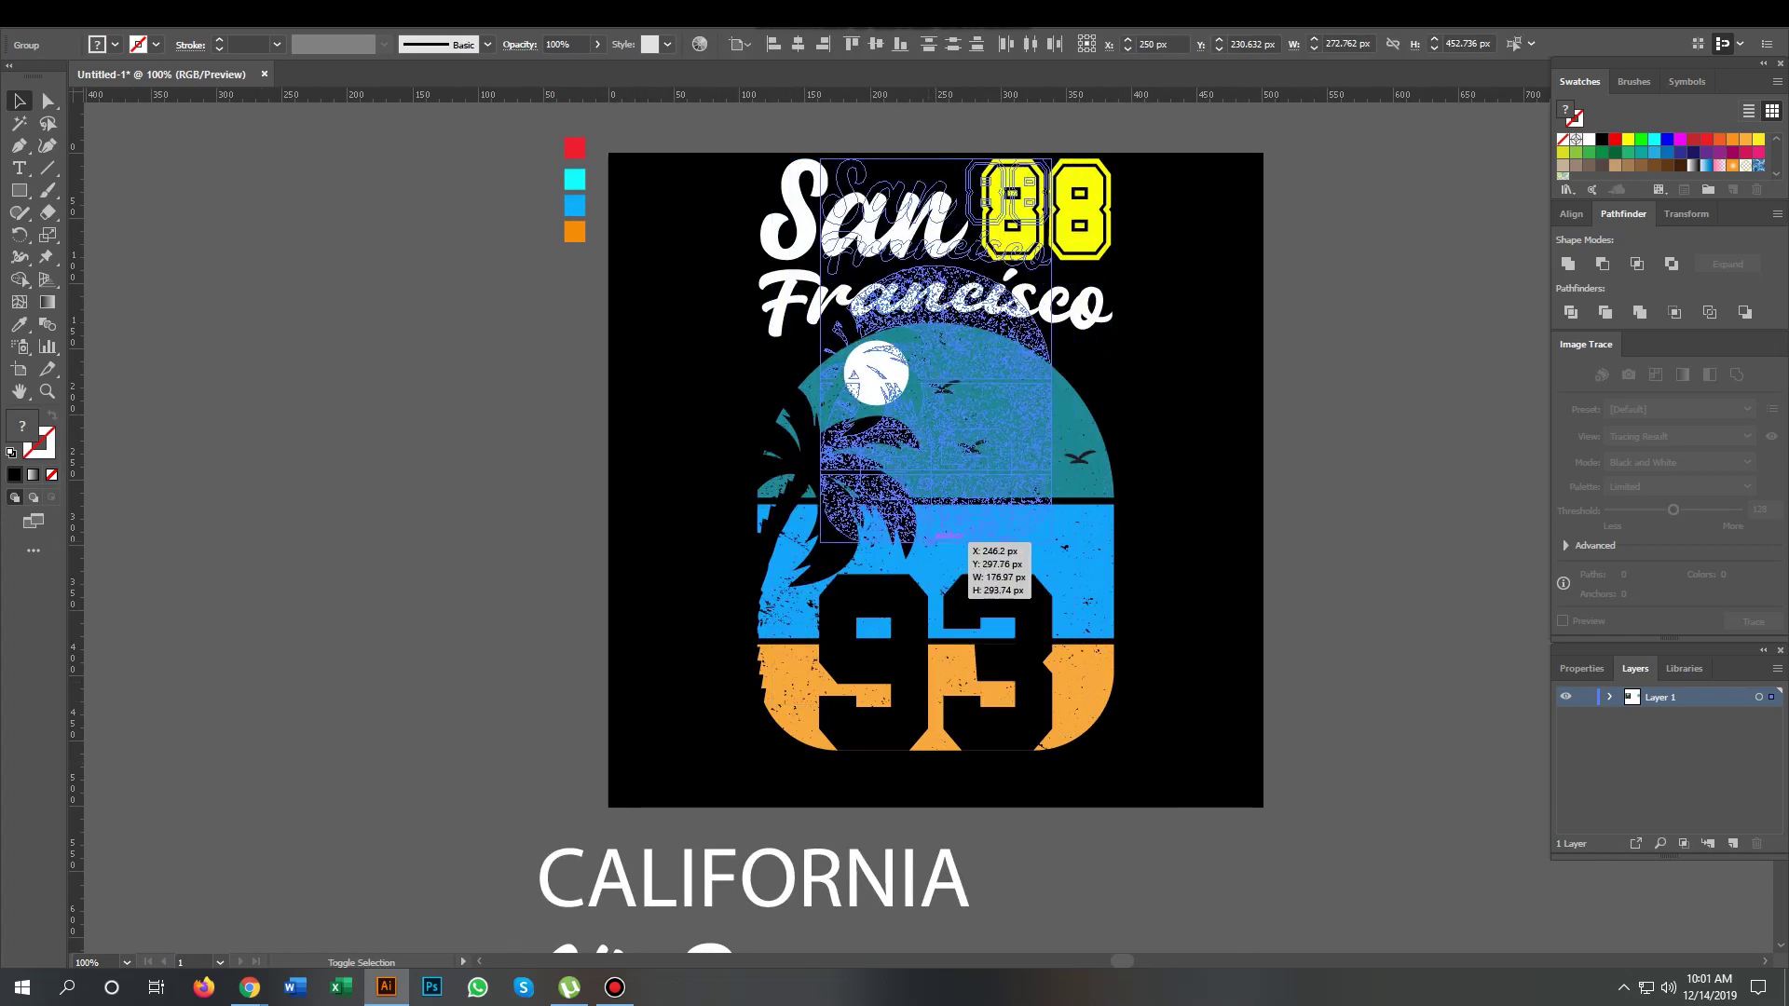
pyautogui.hotkey('ctrl', 'shift', 'a')
pyautogui.moveTo(939, 559); pyautogui.dragTo(943, 600)
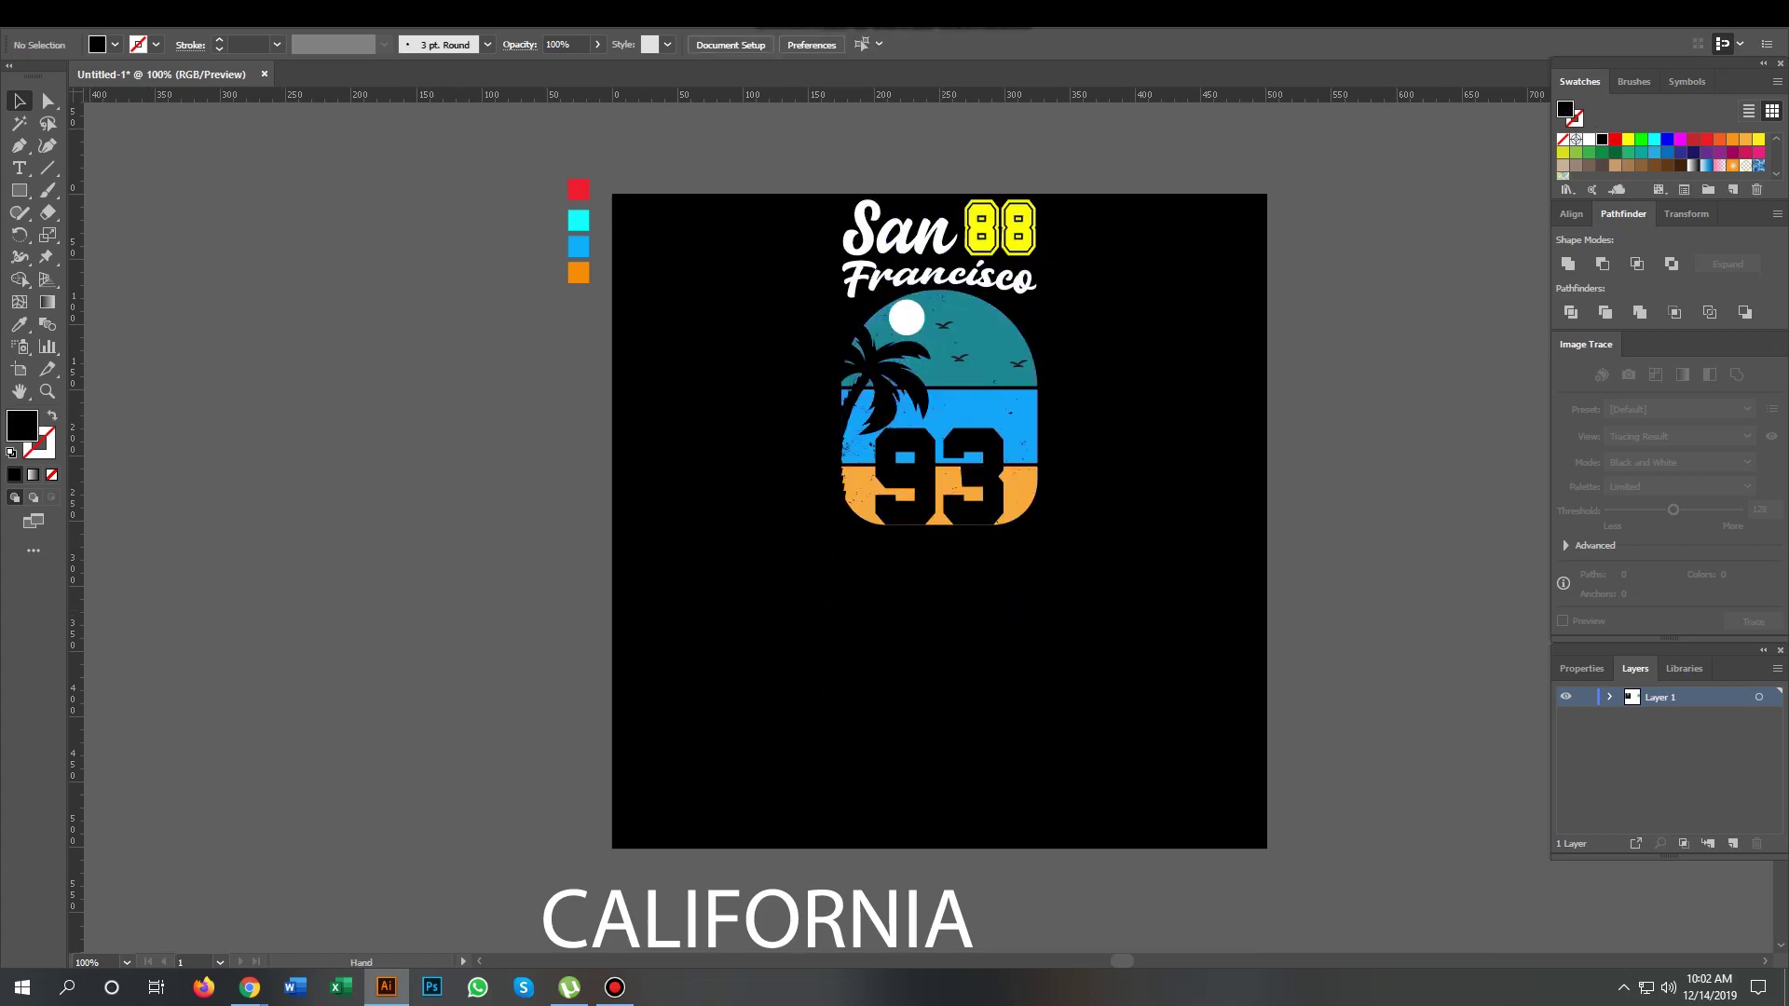
# Step: Centre CALIFORNIA horizontally just under the badge and 93
pyautogui.moveTo(825, 918); pyautogui.dragTo(1014, 572)
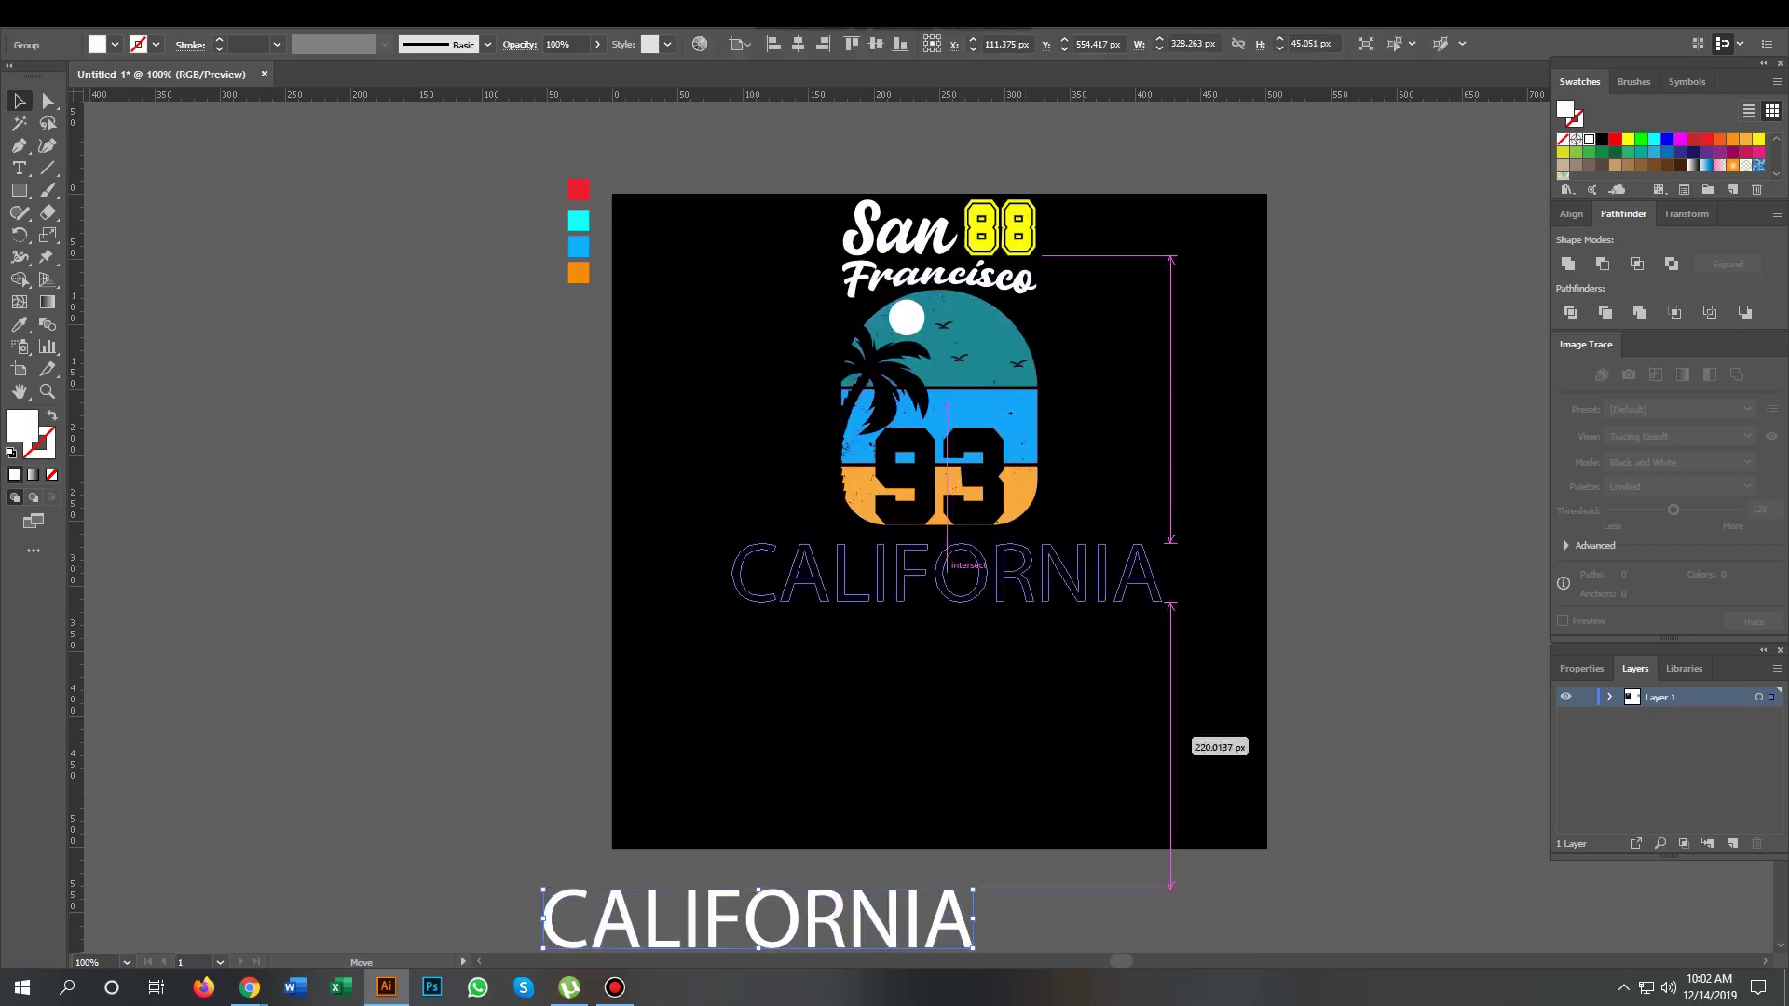
pyautogui.moveTo(1146, 563); pyautogui.dragTo(1037, 572)
pyautogui.press('Up')
pyautogui.press('Up')
pyautogui.press('Up')
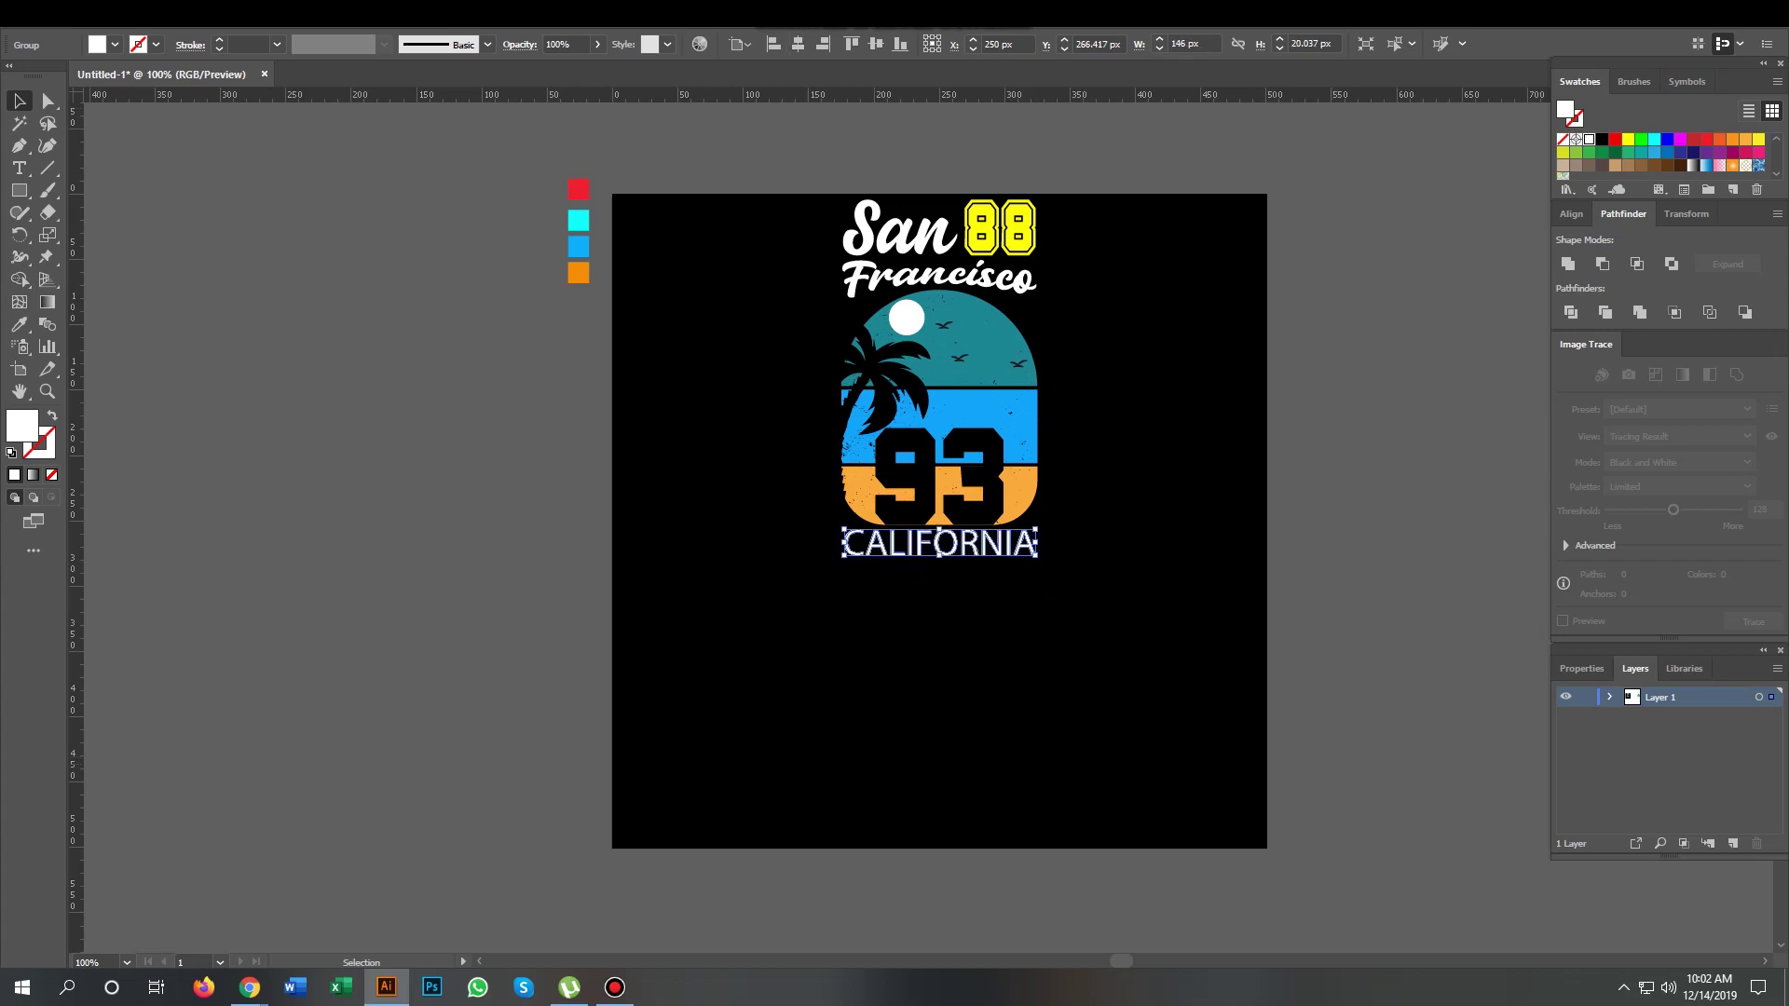
# Step: Move the City Performance tagline below CALIFORNIA and shrink it to a small line
pyautogui.scroll(-3, 932, 513)
pyautogui.click(974, 871)
pyautogui.moveTo(973, 871); pyautogui.dragTo(979, 455)
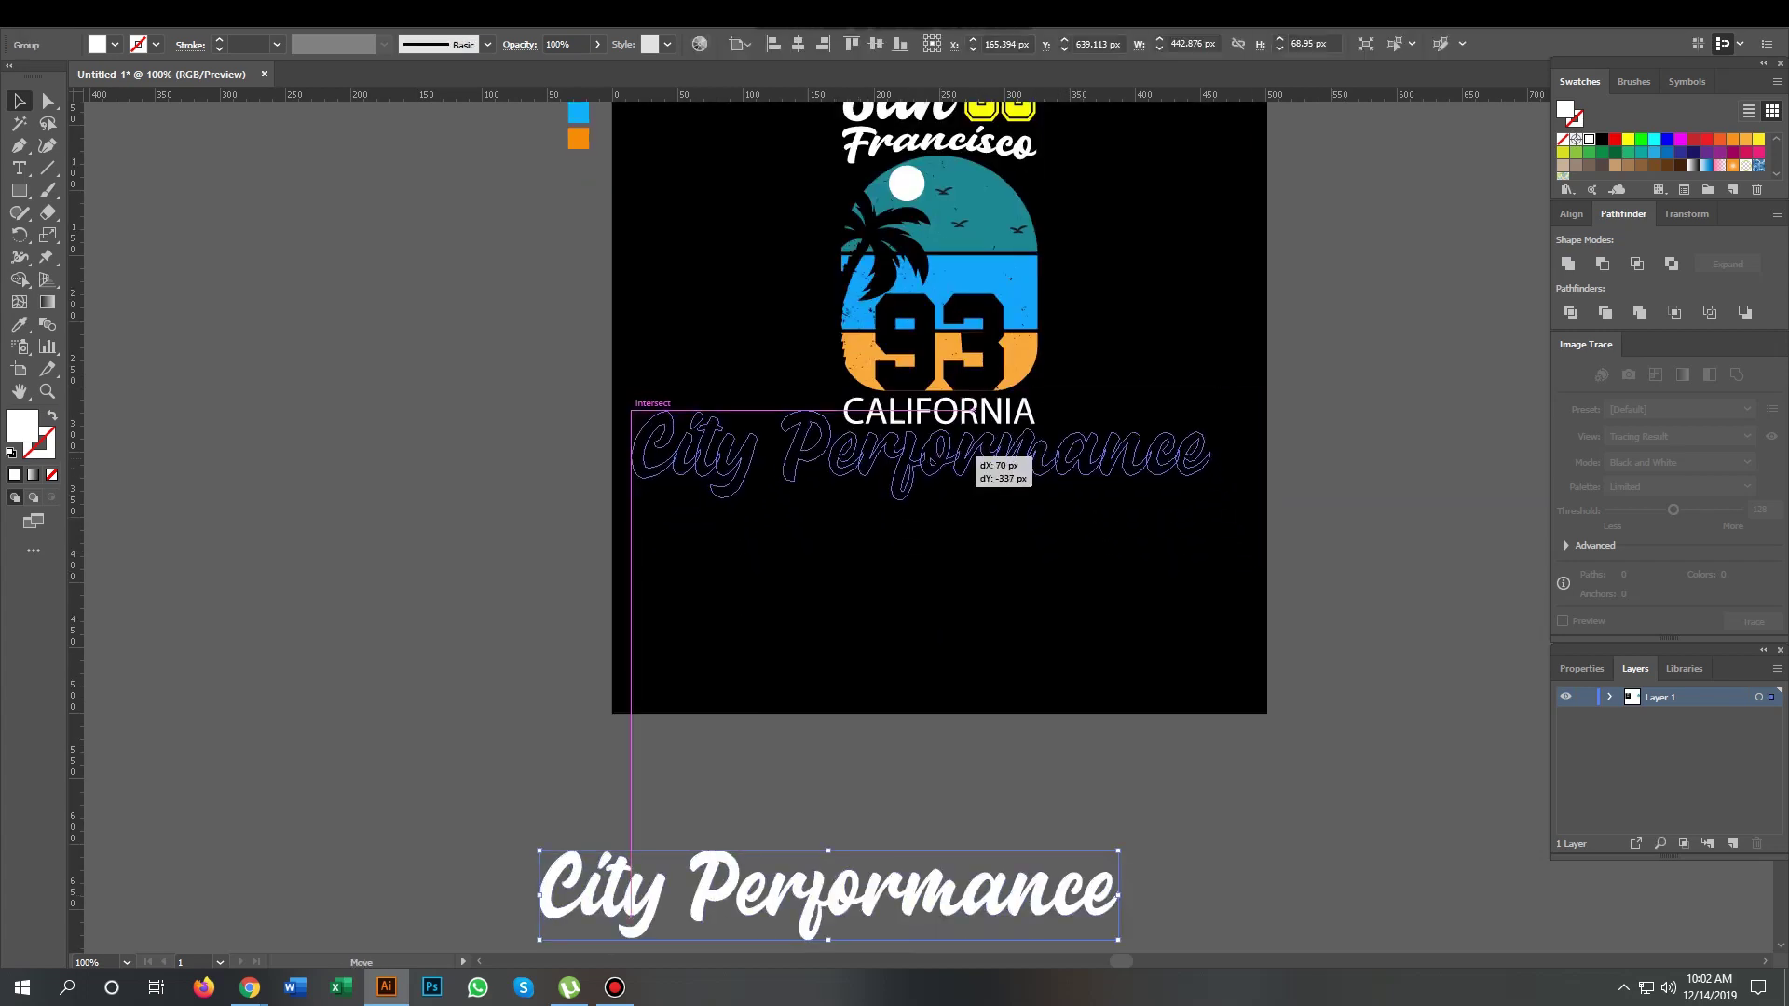
pyautogui.scroll(2, 1010, 310)
pyautogui.click(915, 570)
pyautogui.moveTo(1405, 596); pyautogui.dragTo(873, 596)
pyautogui.click(1118, 792)
pyautogui.scroll(4, 969, 713)
pyautogui.moveTo(969, 716); pyautogui.dragTo(911, 634)
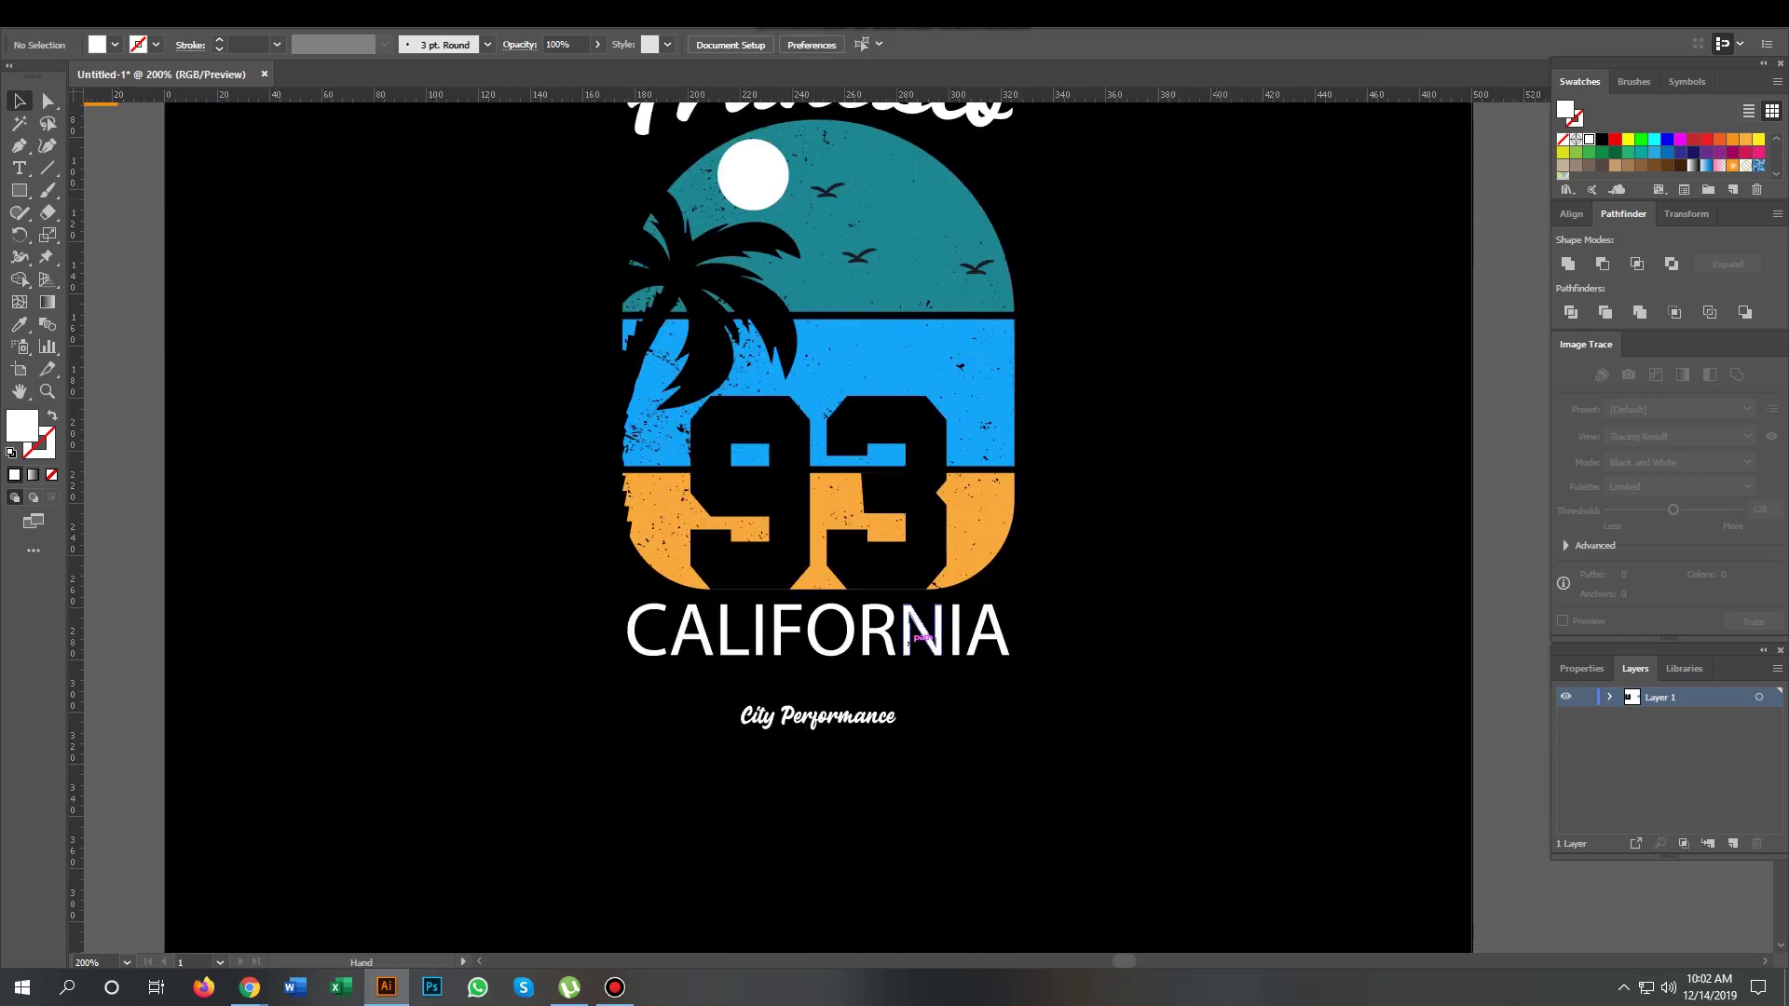
# Step: Draw a white line beneath CALIFORNIA and expand it into a filled shape
pyautogui.press('\\')
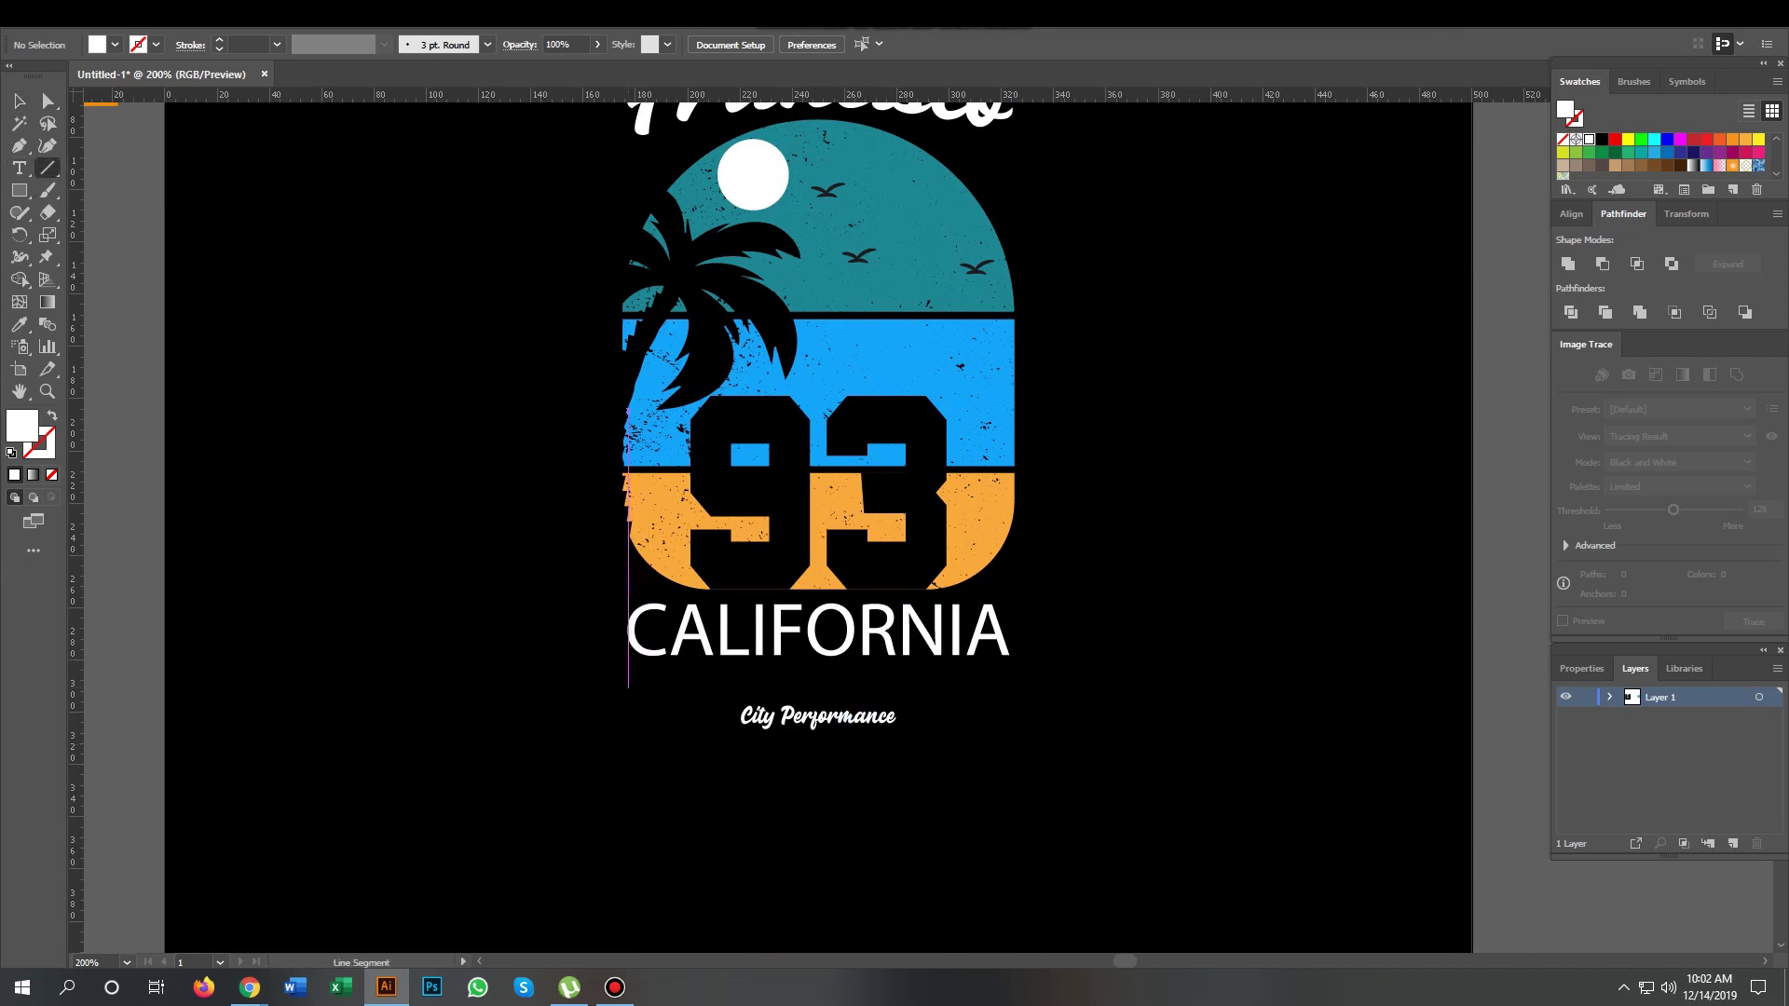
pyautogui.moveTo(1012, 689); pyautogui.dragTo(1013, 689)
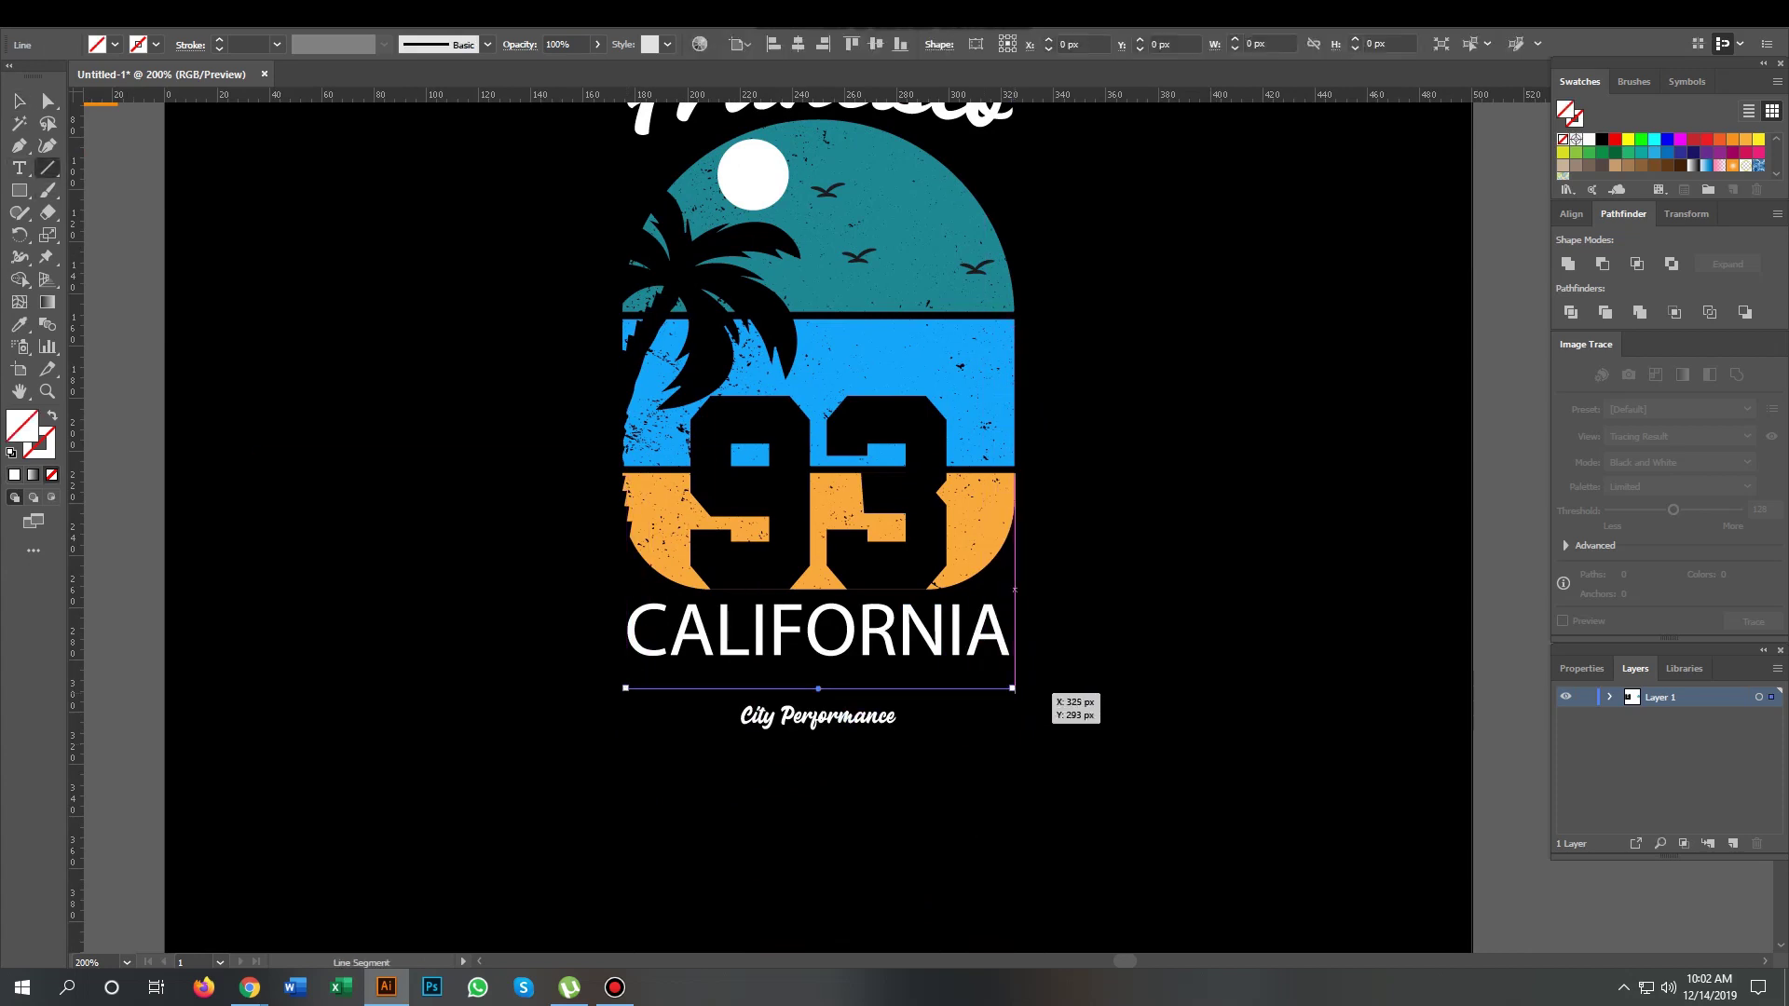
pyautogui.click(114, 44)
pyautogui.press('Escape')
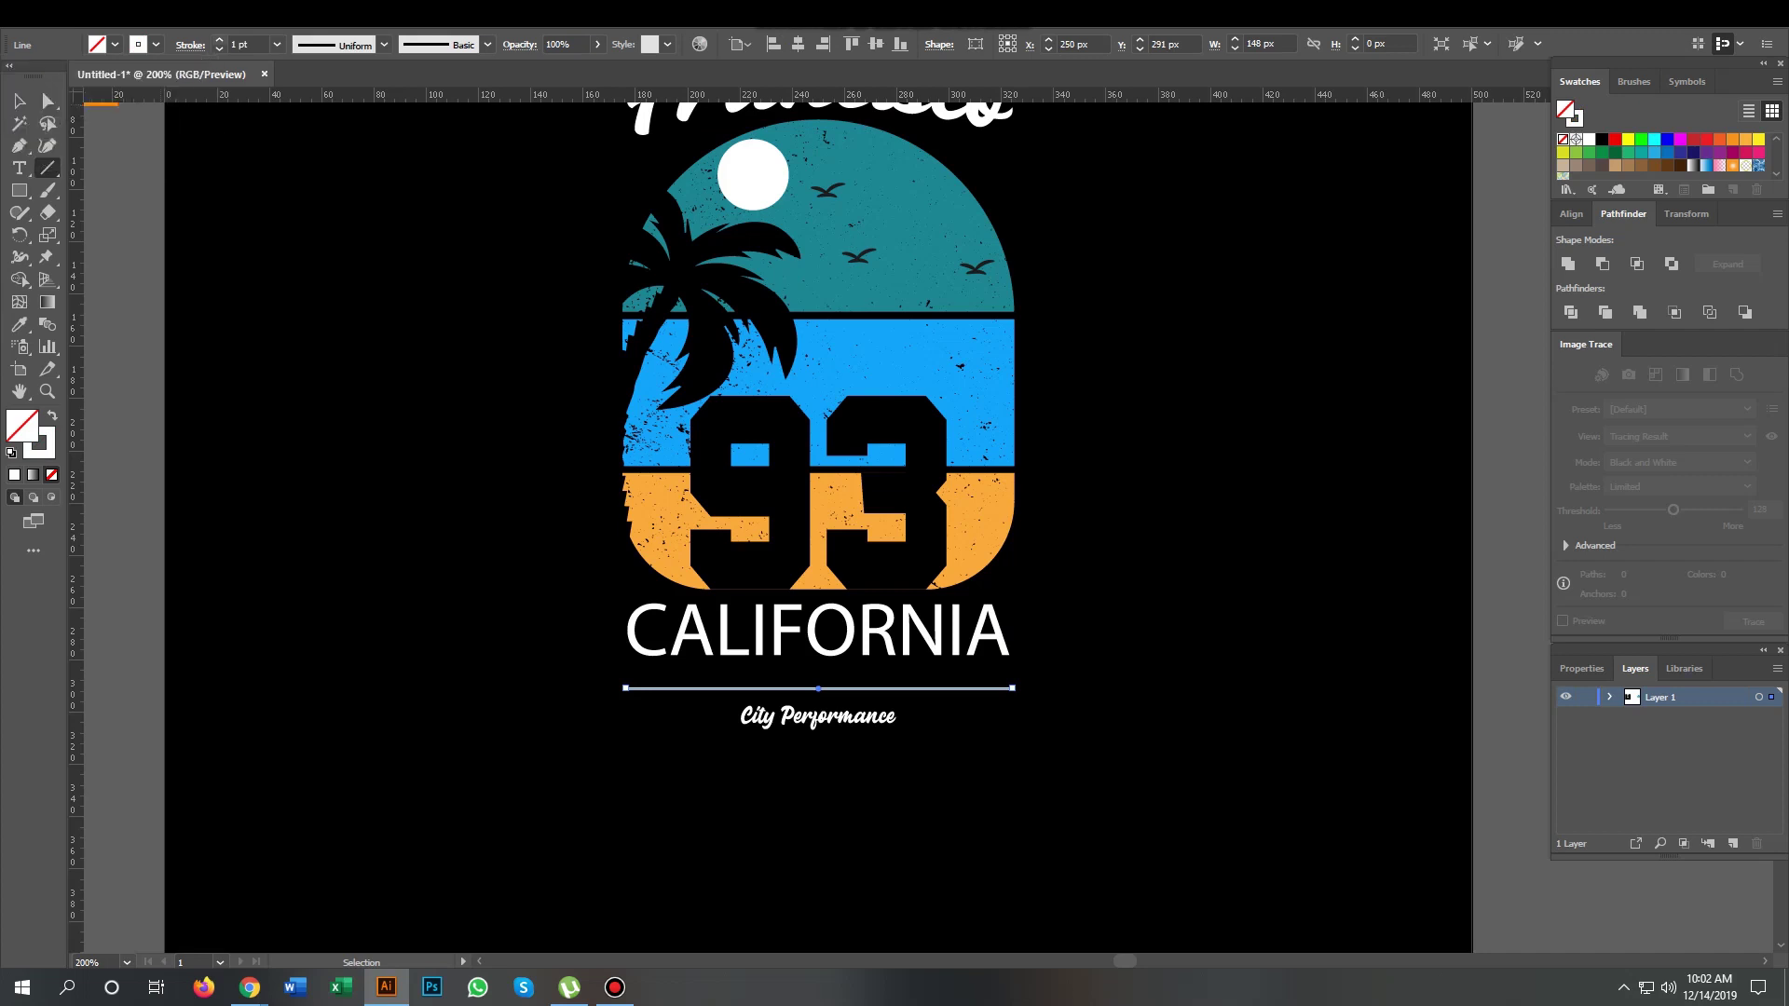
pyautogui.click(159, 13)
pyautogui.click(186, 212)
pyautogui.press('Return')
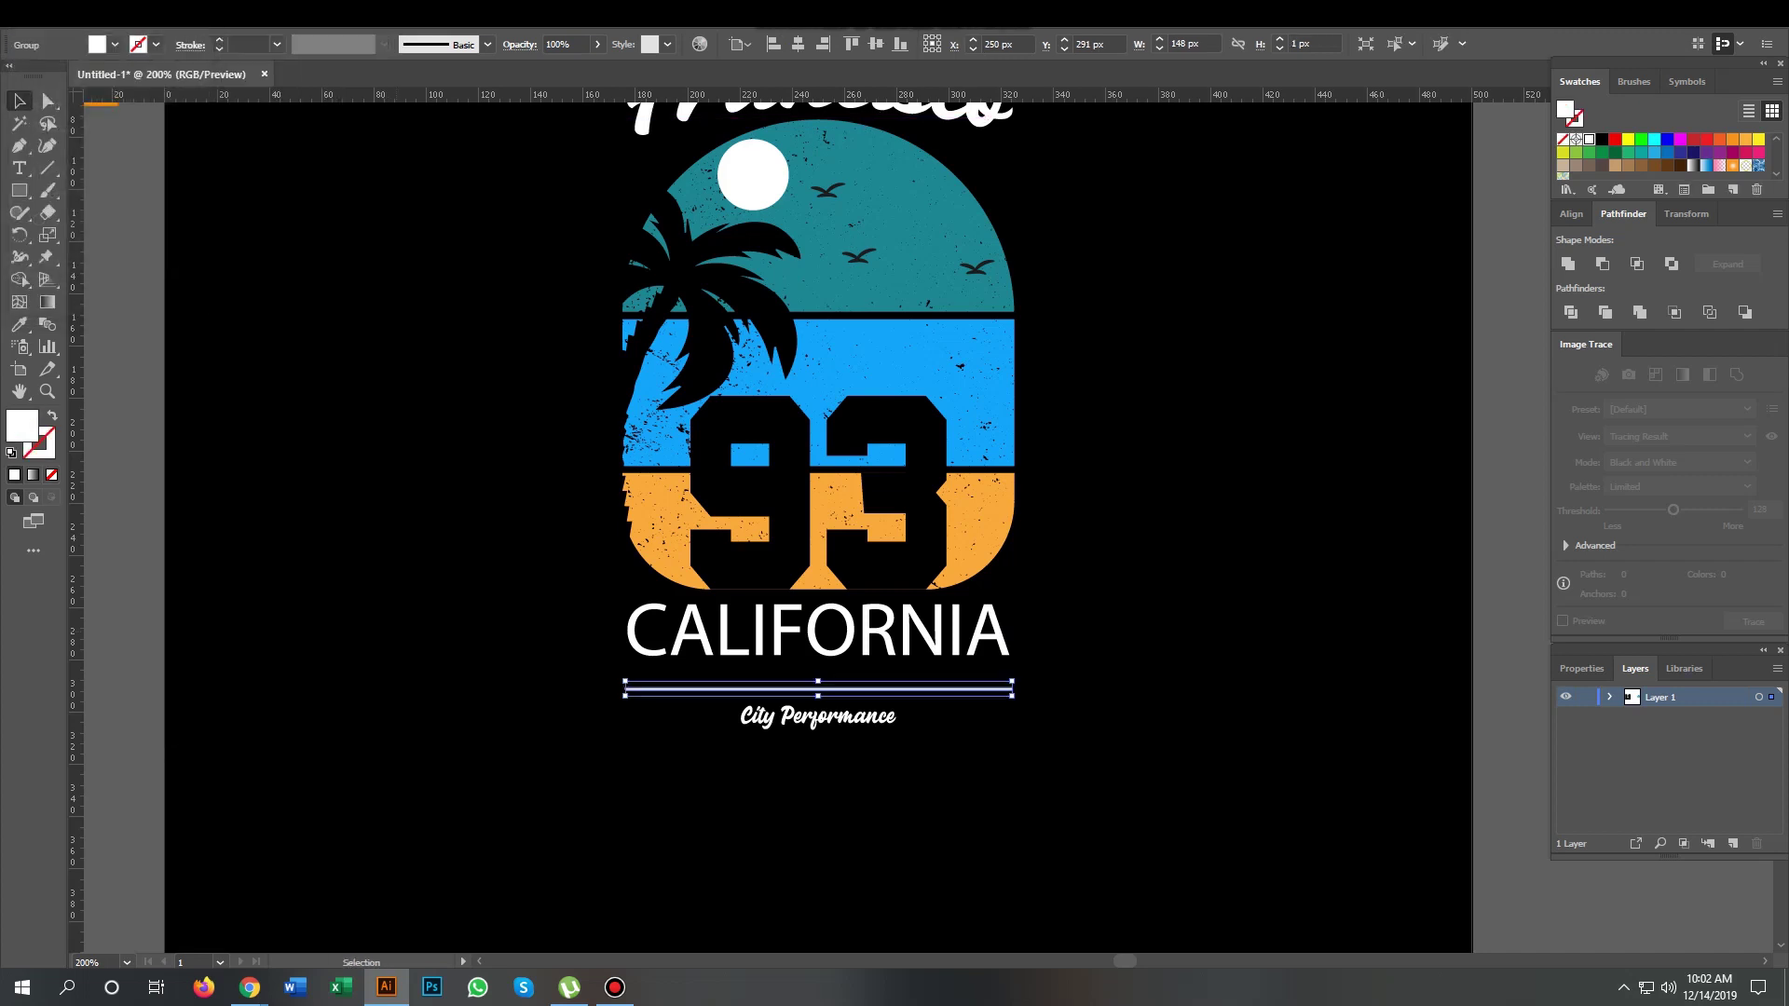
# Step: Duplicate the line a few pixels below and group both lines
pyautogui.moveTo(818, 688); pyautogui.dragTo(819, 696)
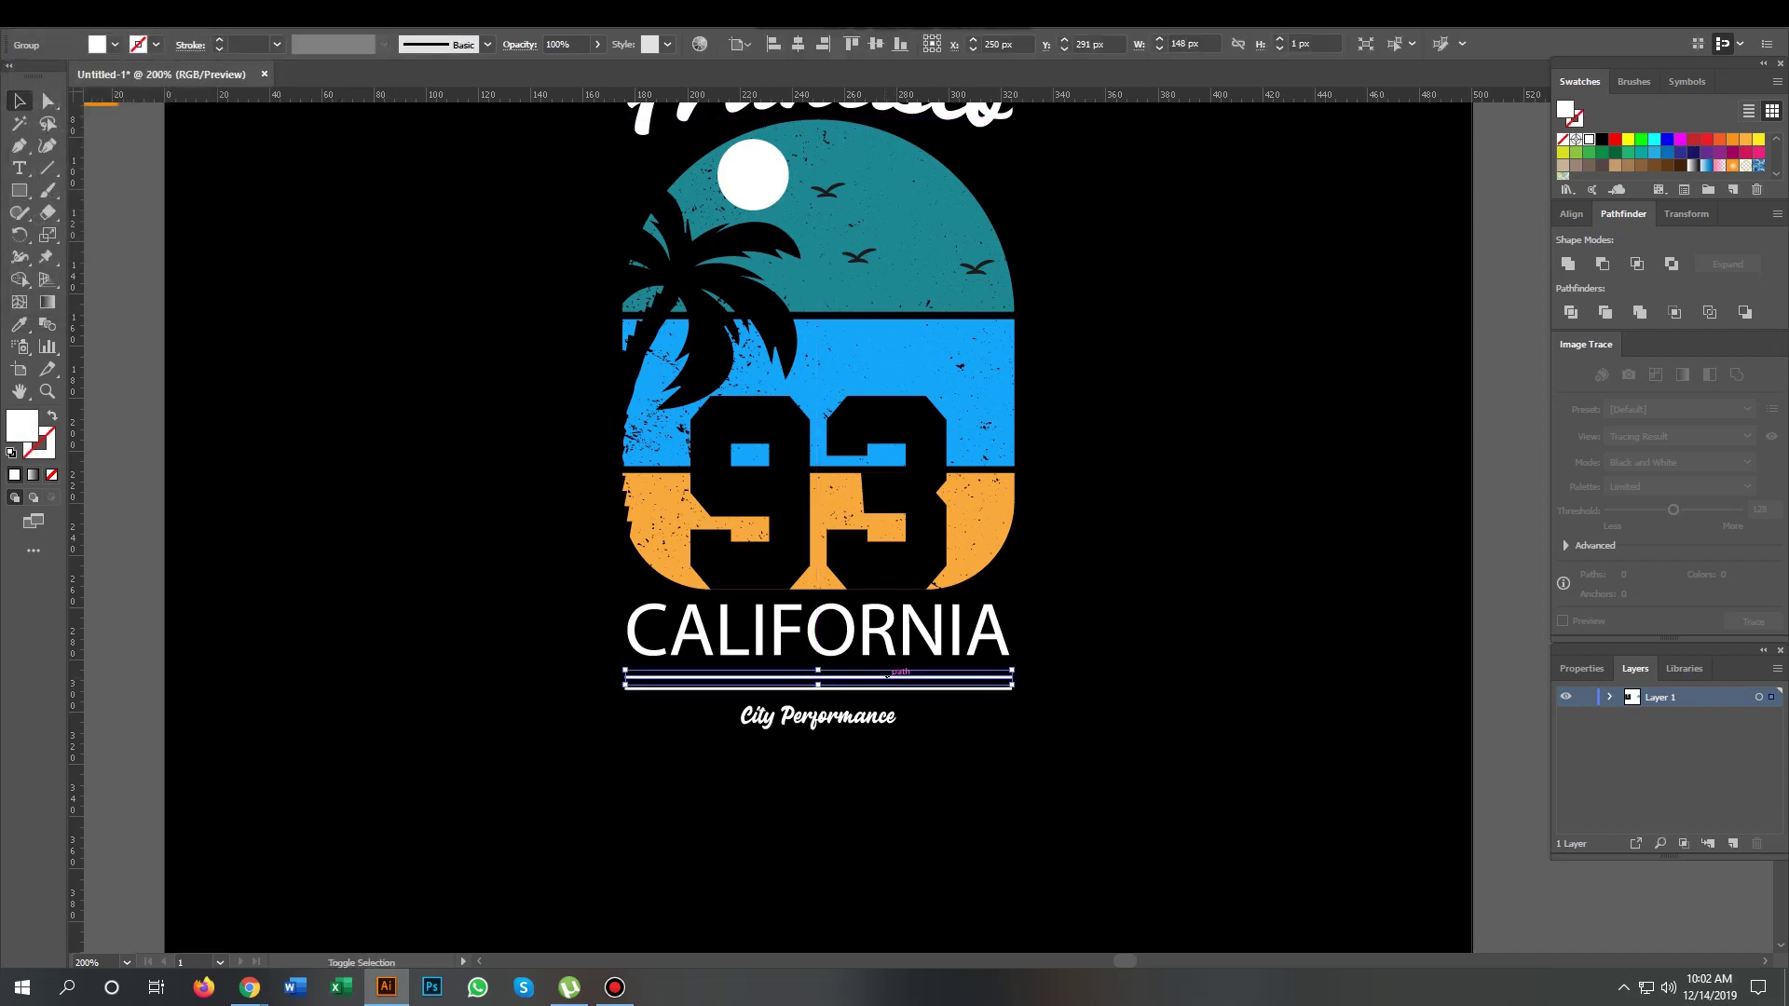
pyautogui.hotkey('ctrl', 'shift', 'a')
pyautogui.moveTo(568, 660); pyautogui.dragTo(628, 692)
pyautogui.click(158, 14)
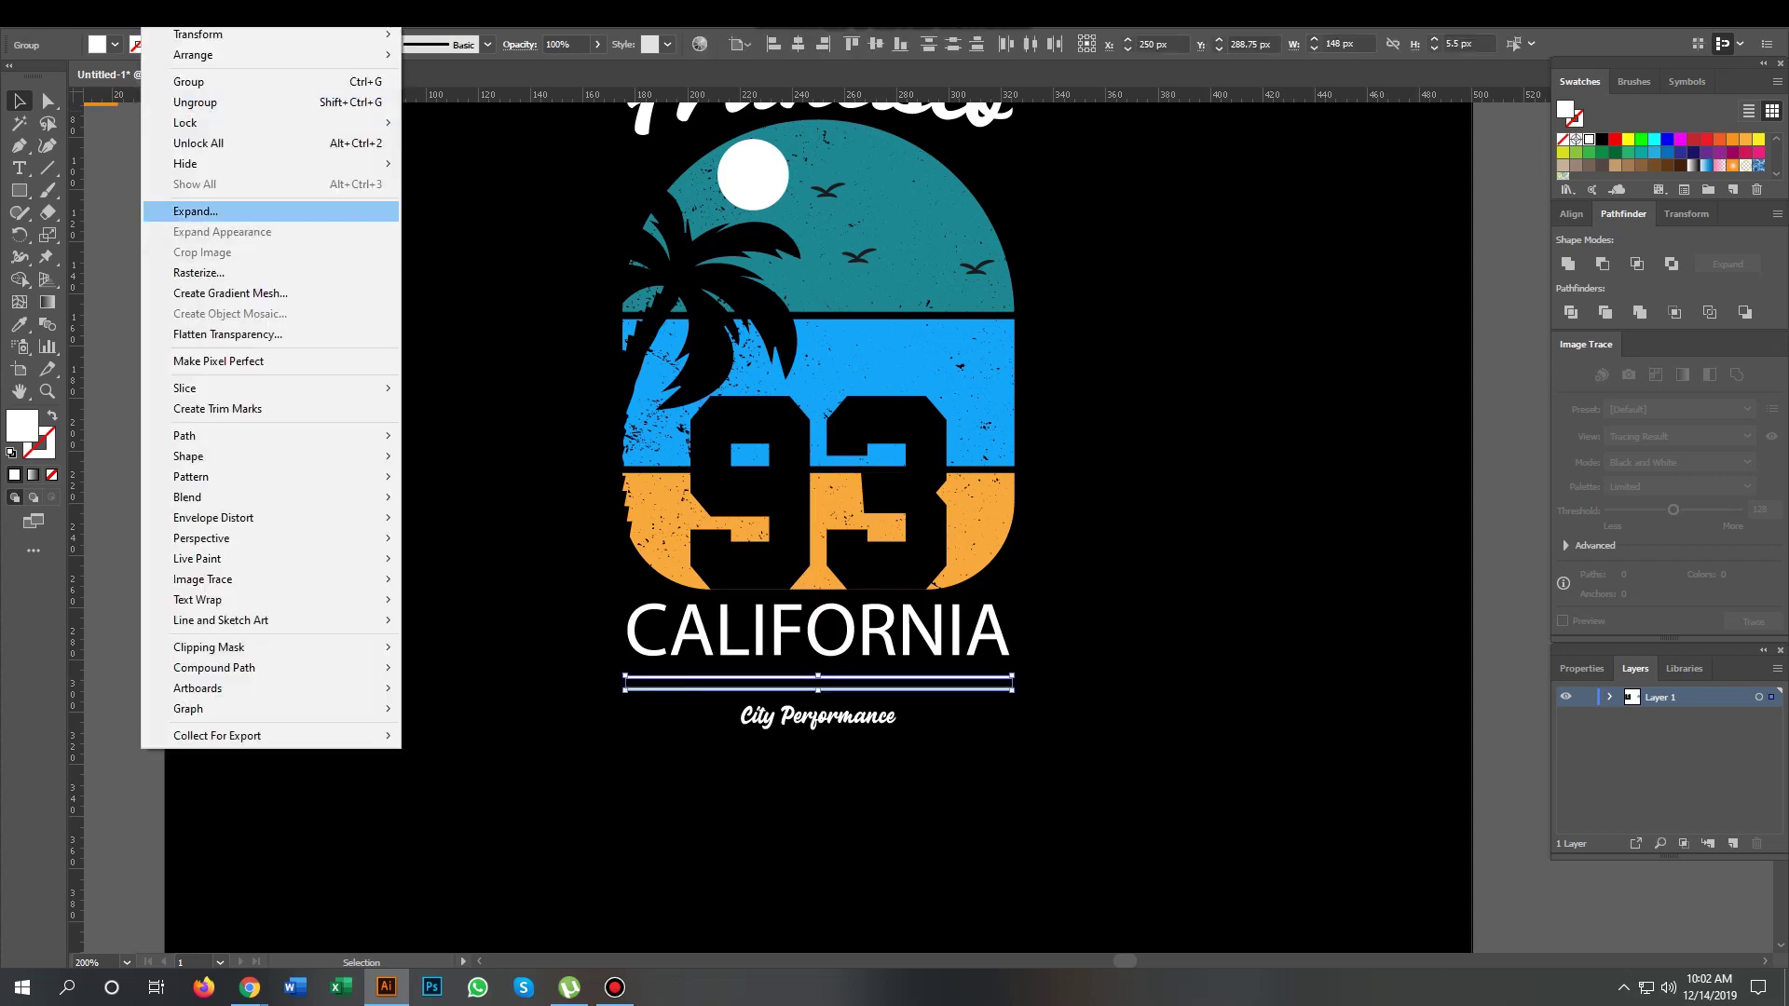
pyautogui.click(187, 211)
# Step: Check the CALIFORNIA block and tagline, then view the whole assembled design
pyautogui.moveTo(896, 789); pyautogui.dragTo(802, 636)
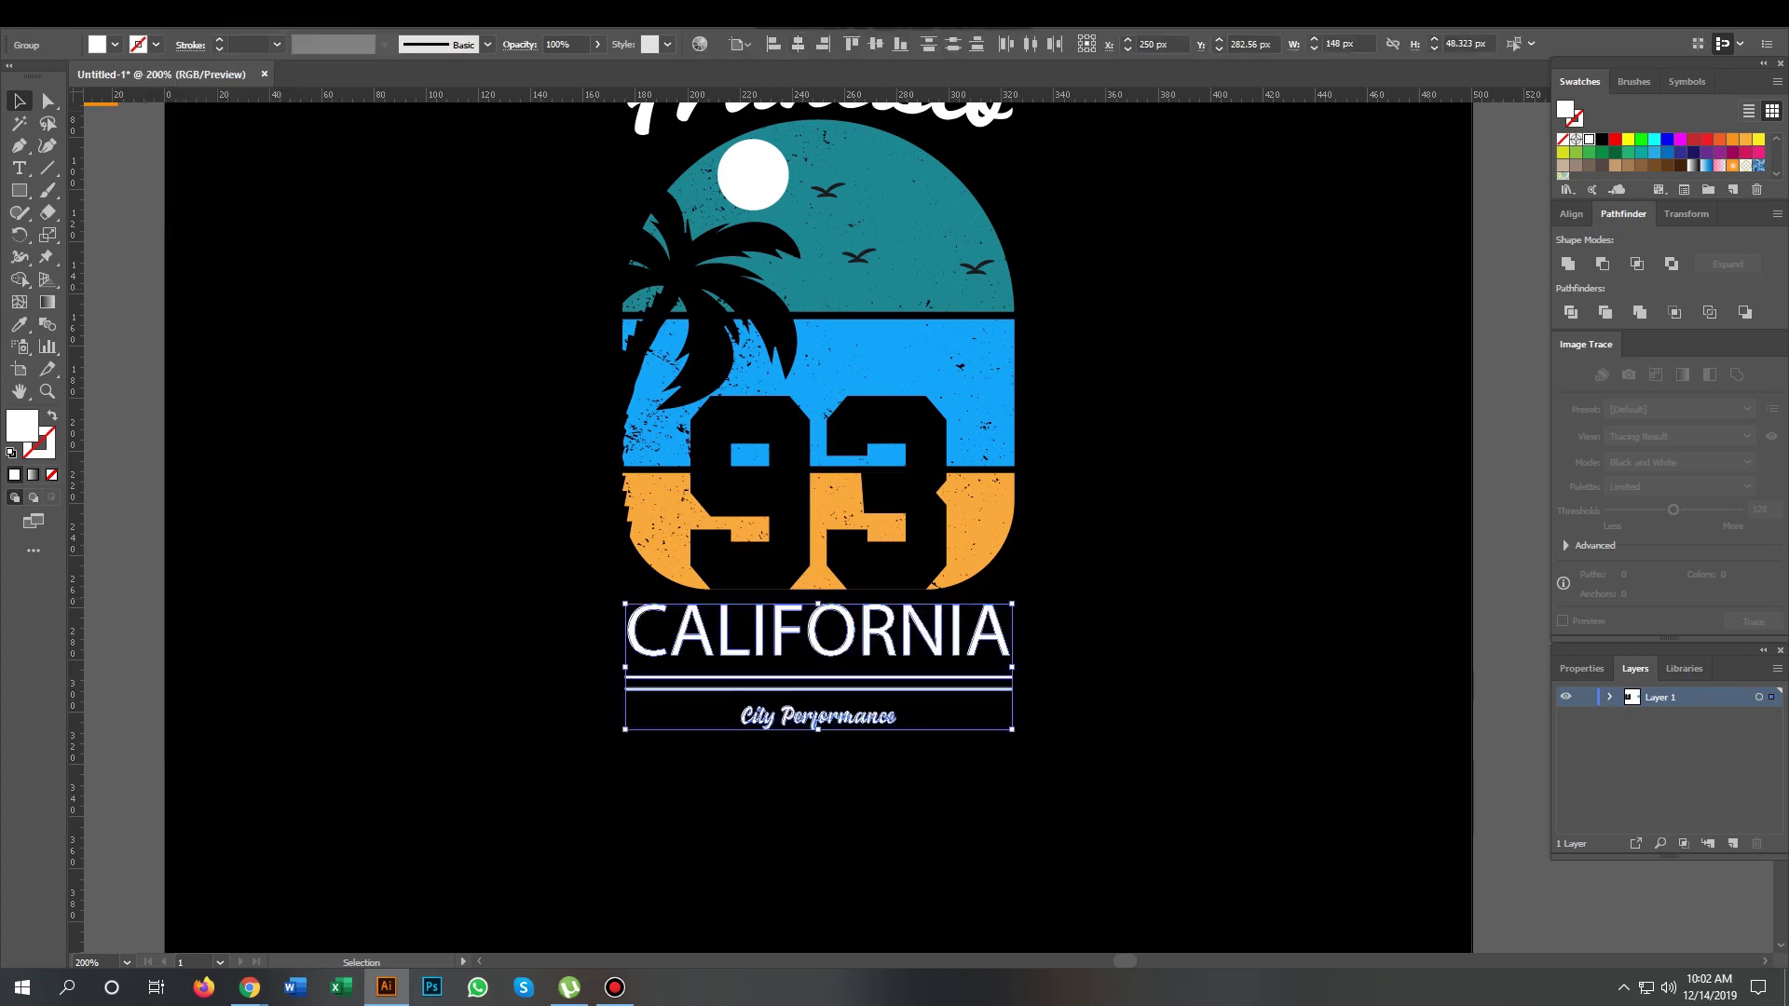
pyautogui.hotkey('ctrl', 'shift', 'a')
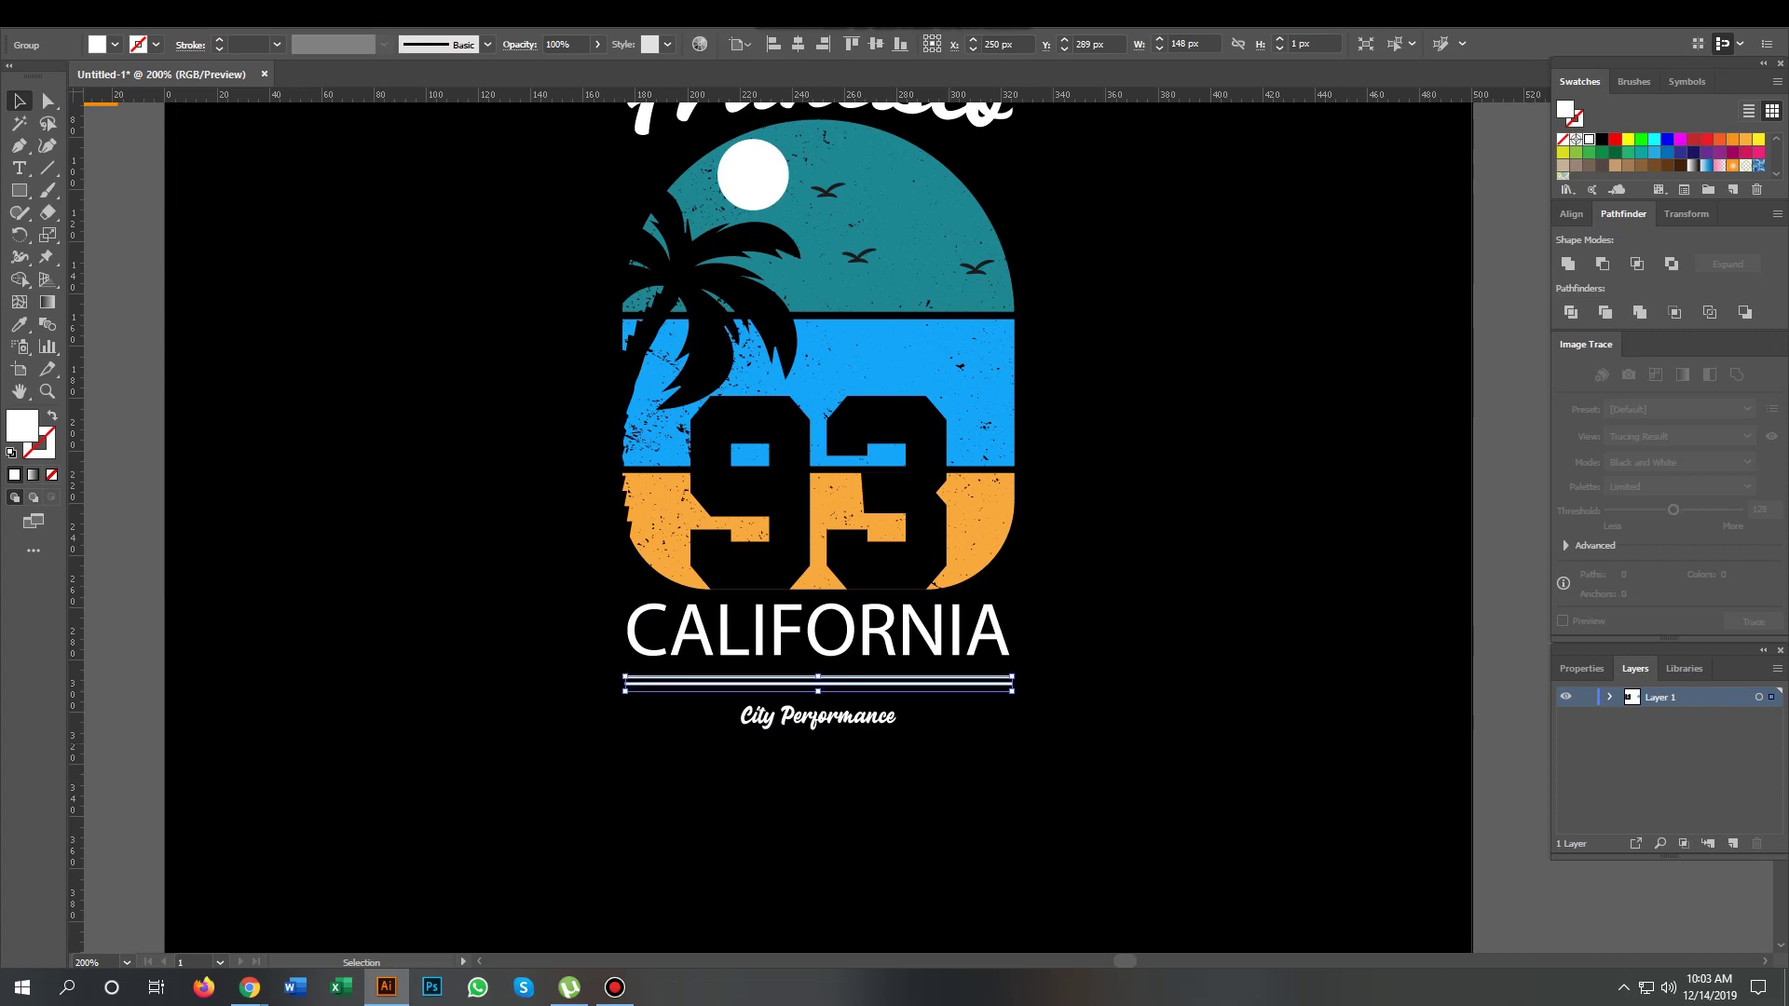
pyautogui.click(890, 717)
pyautogui.hotkey('ctrl', 'shift', 'a')
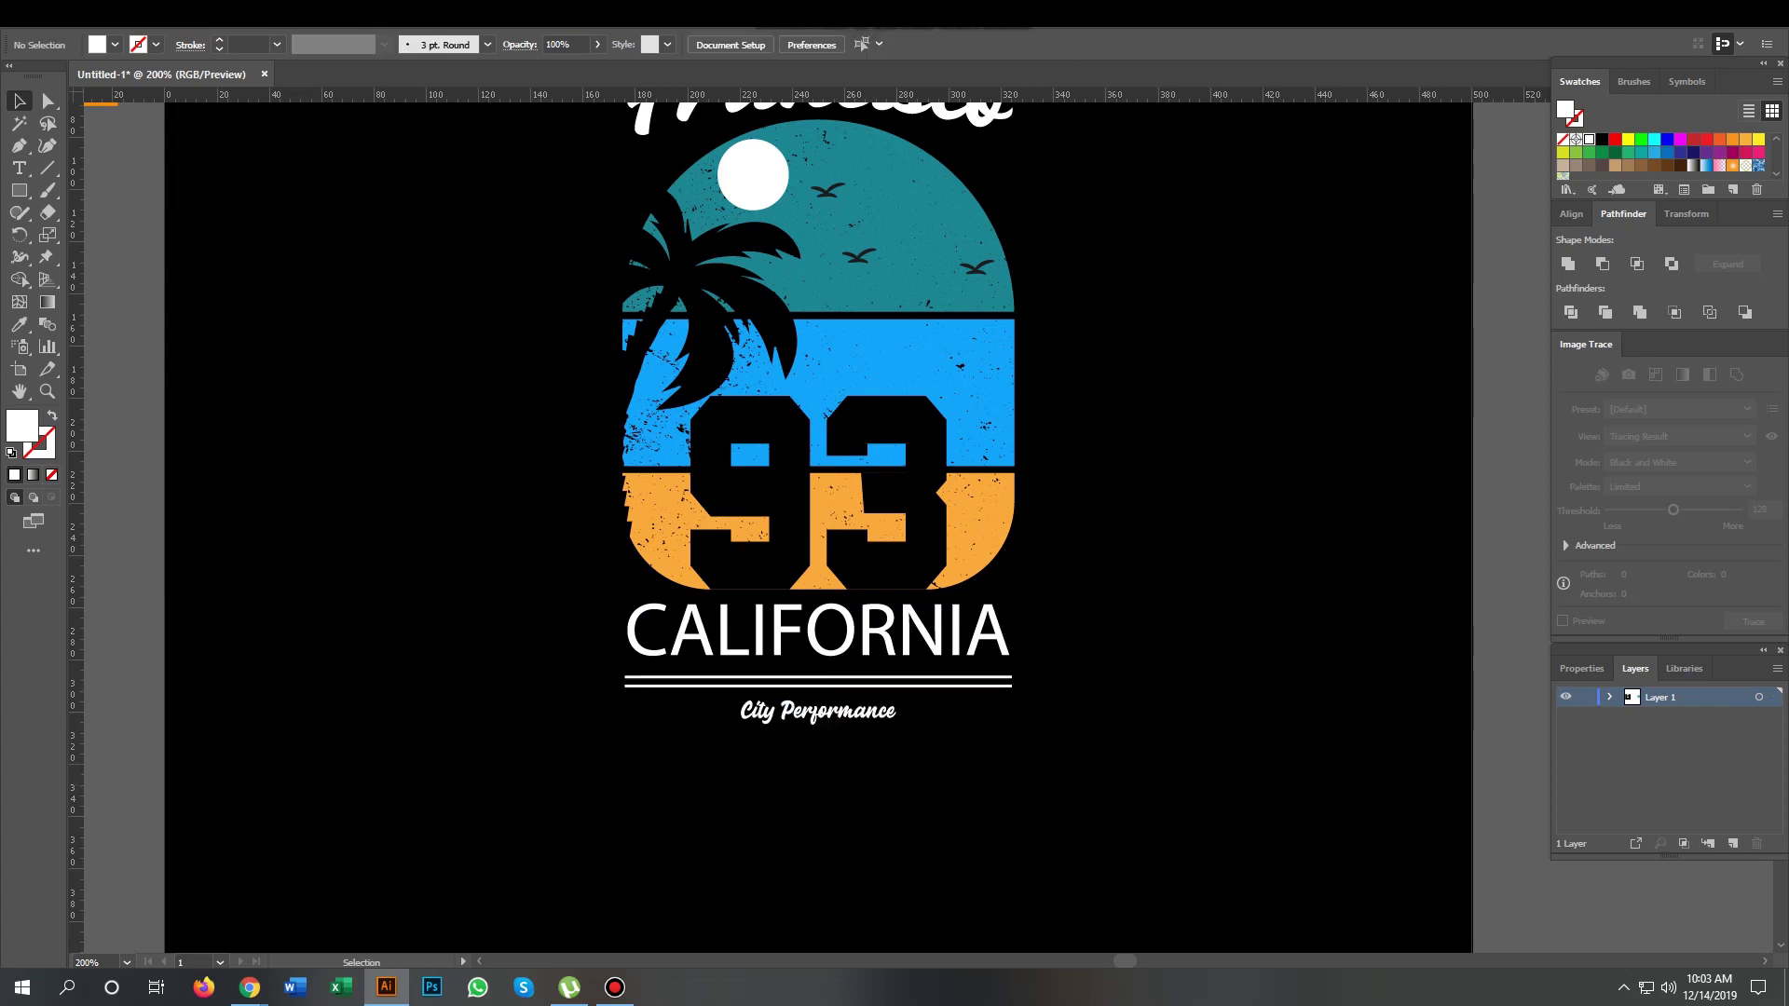
pyautogui.scroll(2, 819, 466)
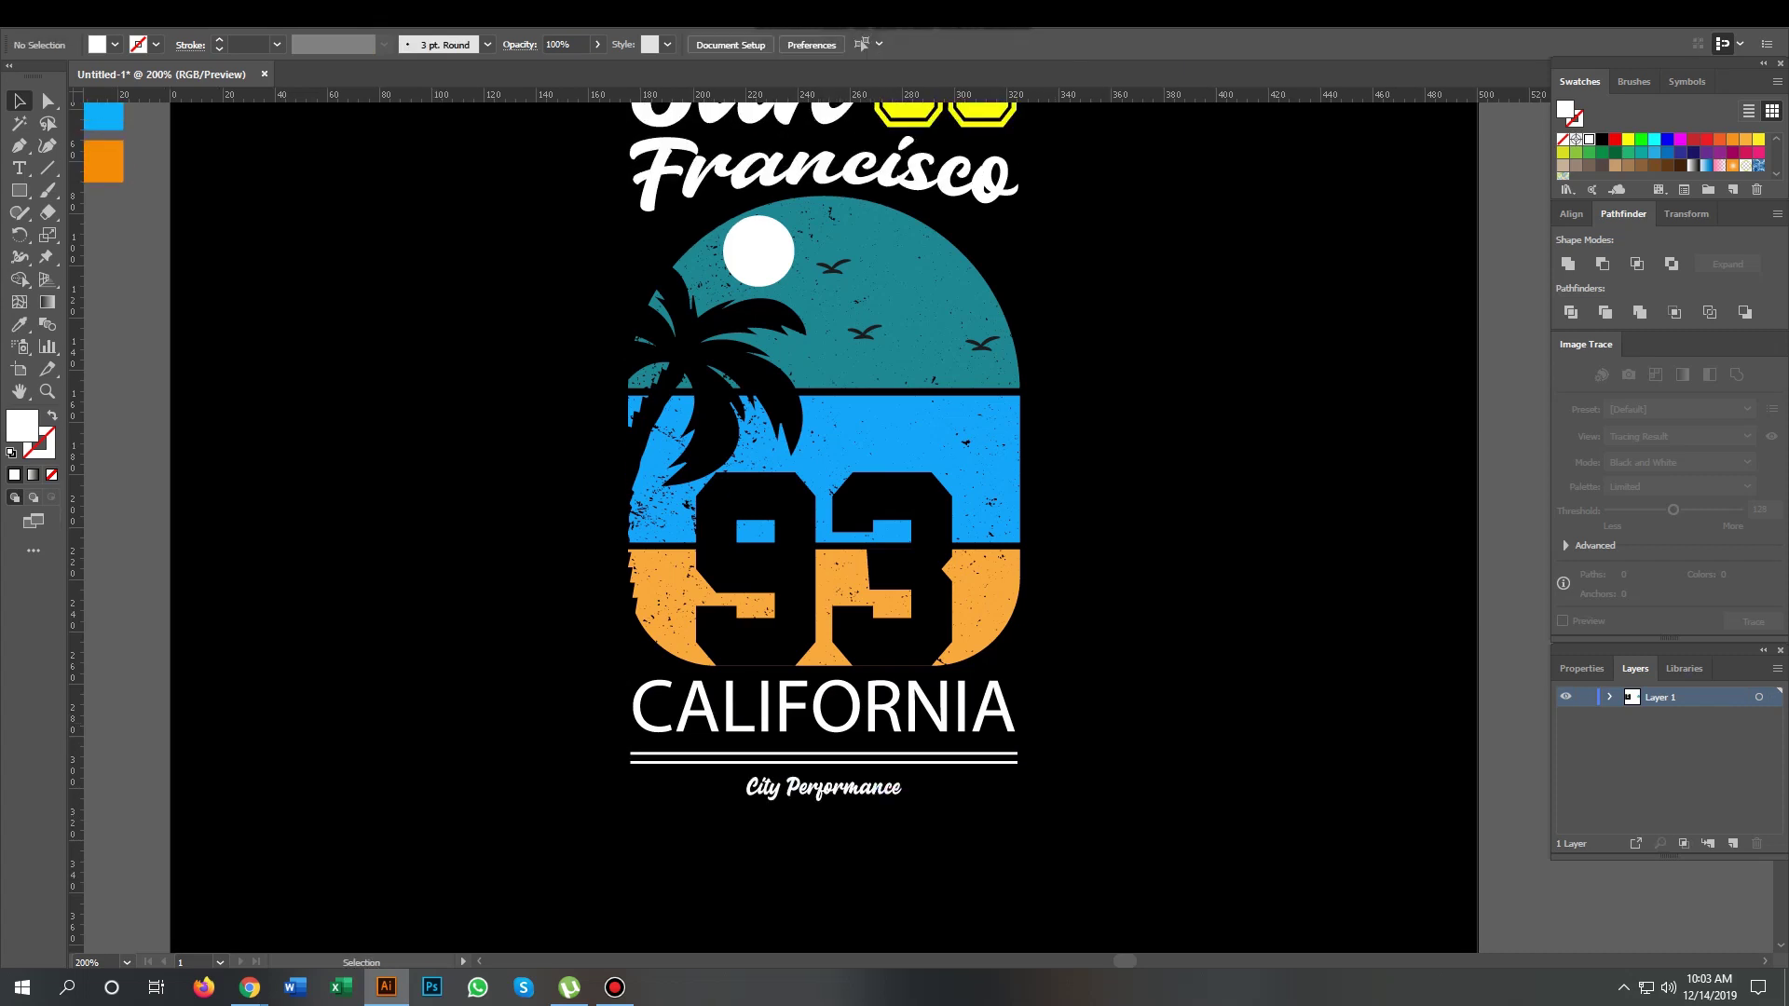
pyautogui.moveTo(918, 790); pyautogui.dragTo(1100, 939)
# Step: Recolour the Francisco lettering red with the Eyedropper from the red sample square
pyautogui.moveTo(1141, 204); pyautogui.dragTo(1071, 247)
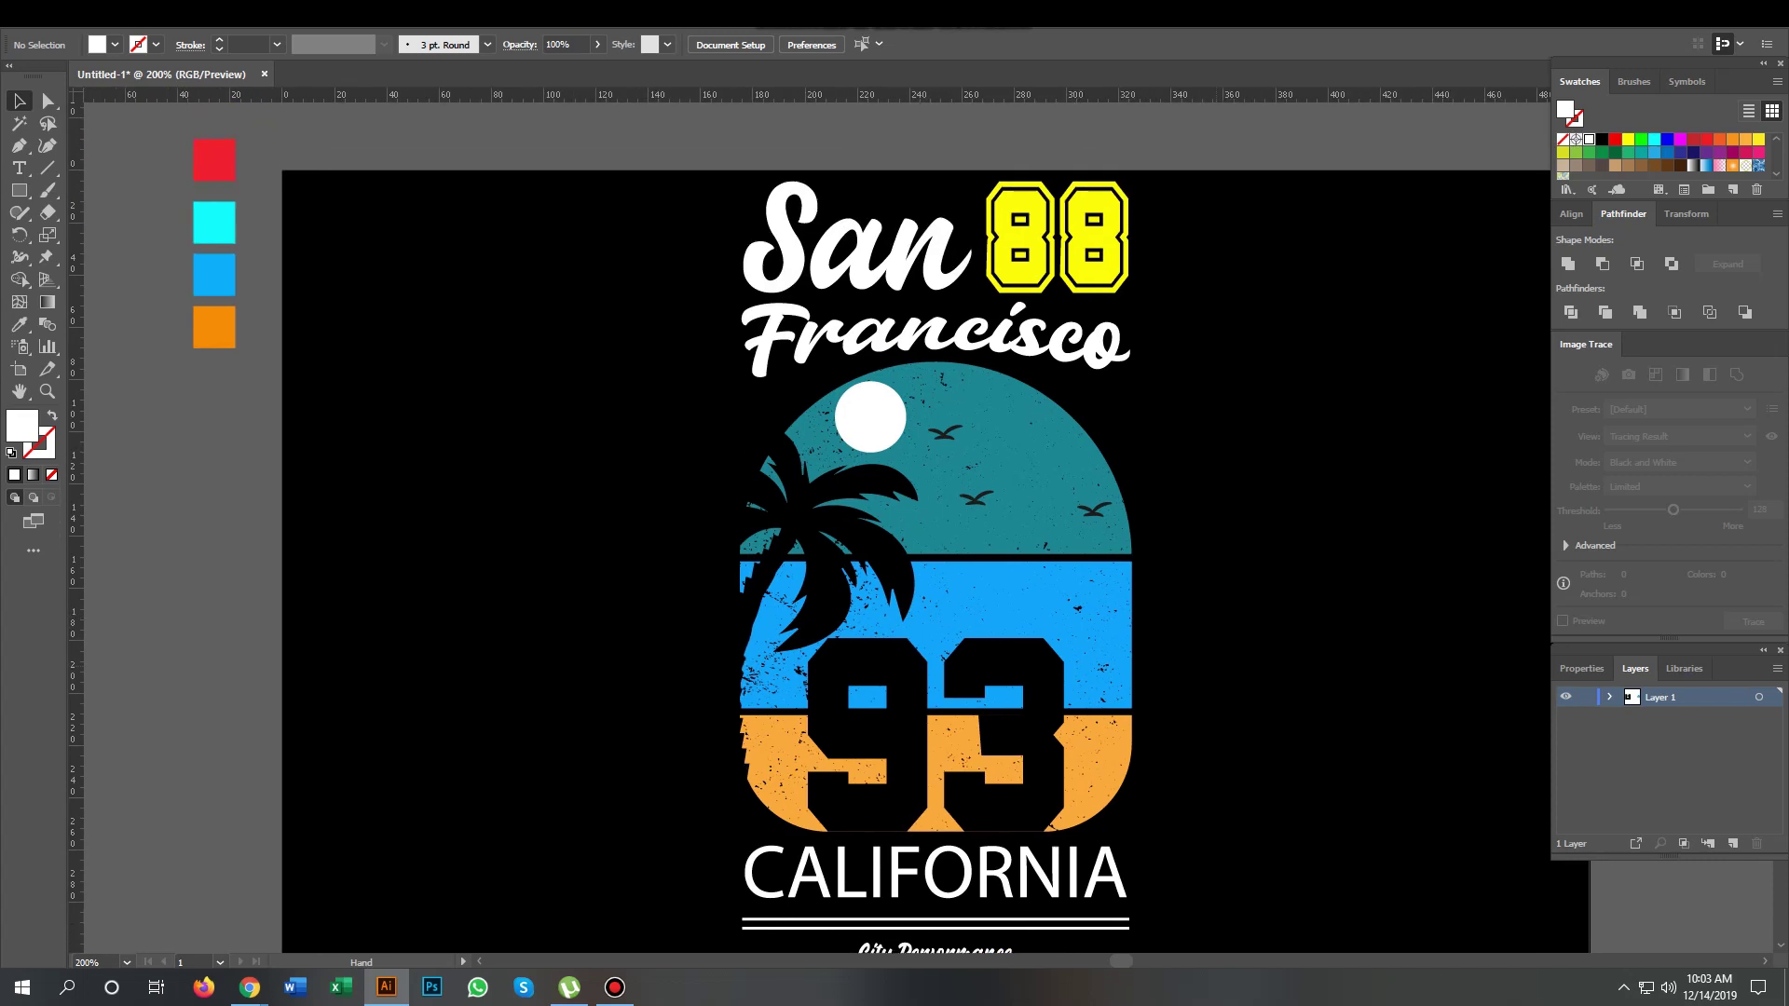
pyautogui.click(1071, 247)
pyautogui.rightClick(918, 284)
pyautogui.press('Escape')
pyautogui.click(803, 352)
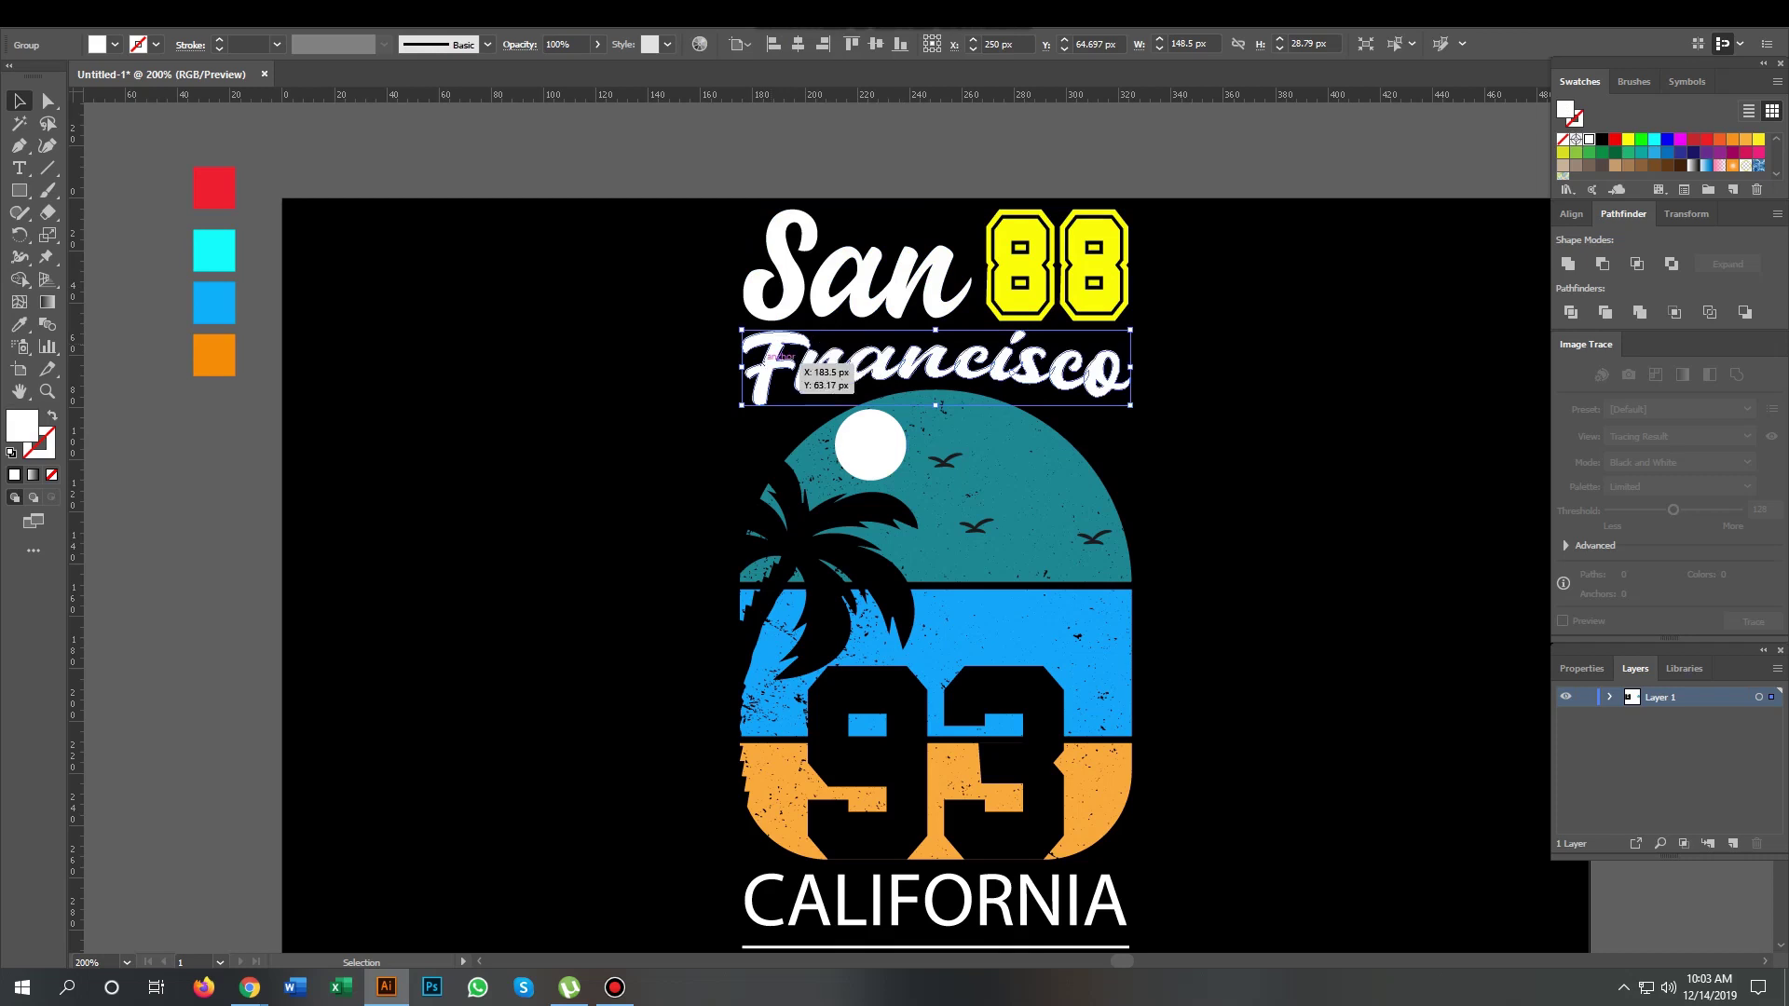
pyautogui.press('i')
pyautogui.click(213, 187)
pyautogui.press('v')
pyautogui.hotkey('ctrl', 'shift', 'a')
# Step: Recolour the 88 numerals red from the same sample
pyautogui.click(1057, 266)
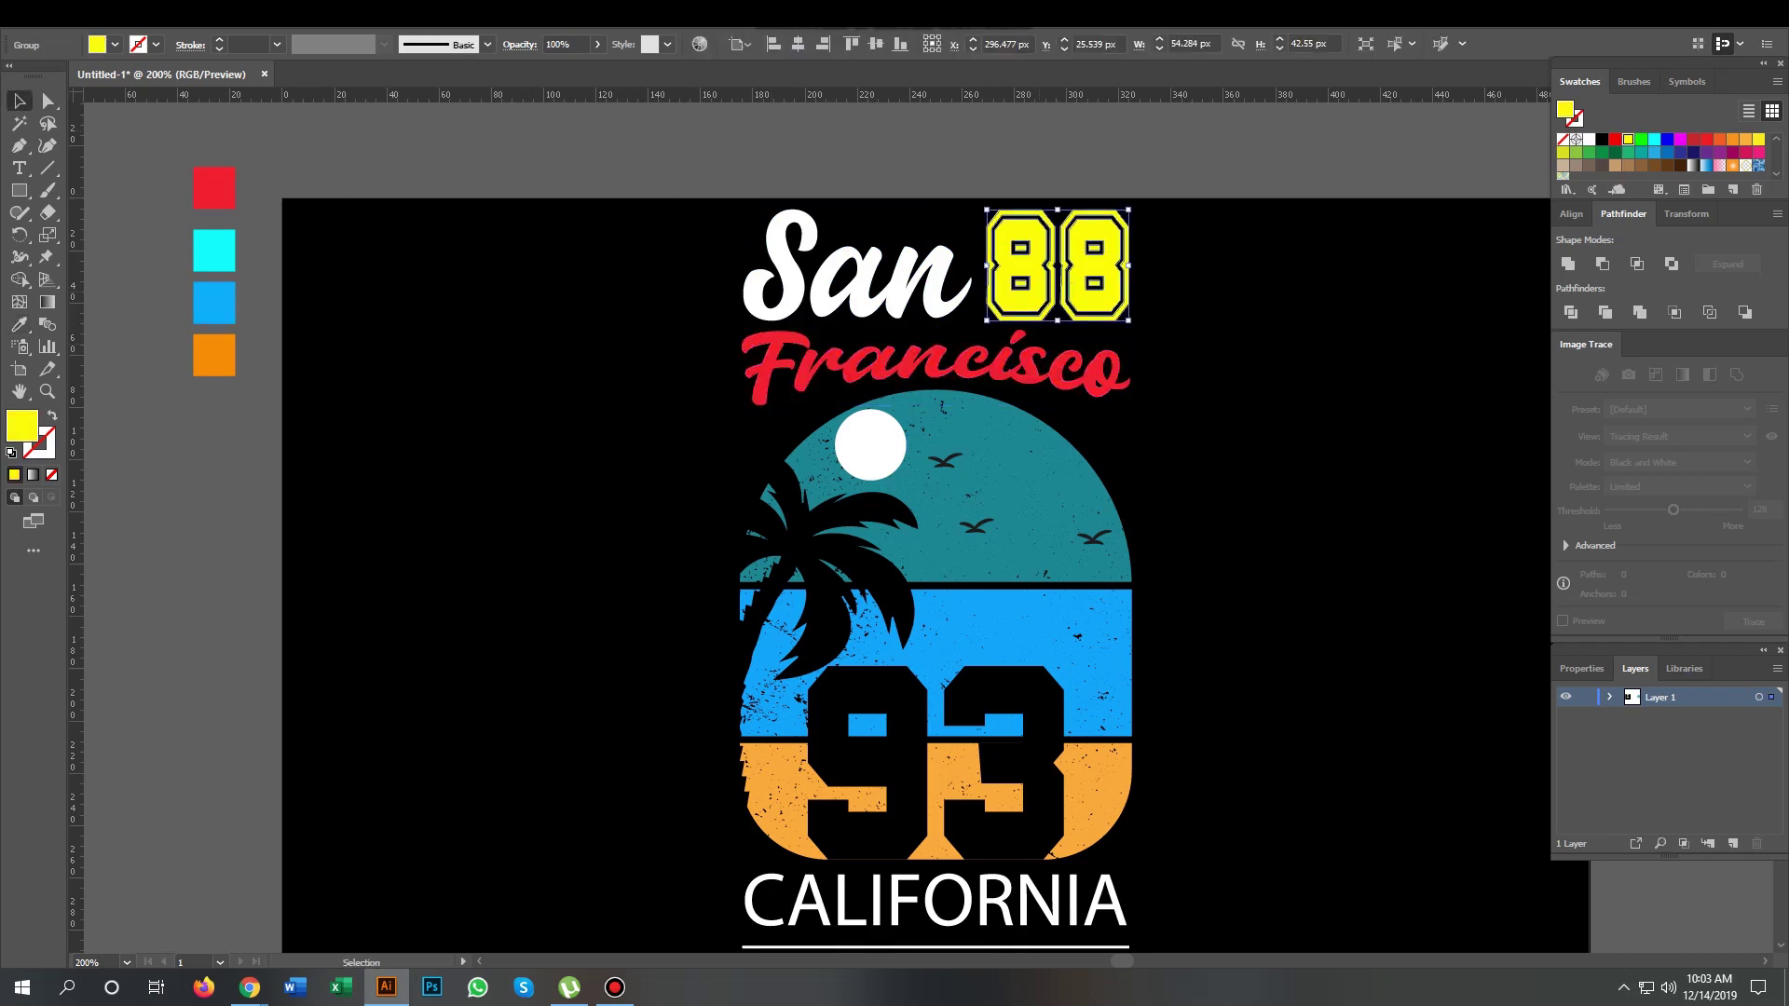
pyautogui.press('i')
pyautogui.click(213, 187)
pyautogui.press('v')
pyautogui.hotkey('ctrl', 'shift', 'a')
# Step: Ungroup the beach badge and recolour its sky cyan
pyautogui.scroll(-1, 811, 559)
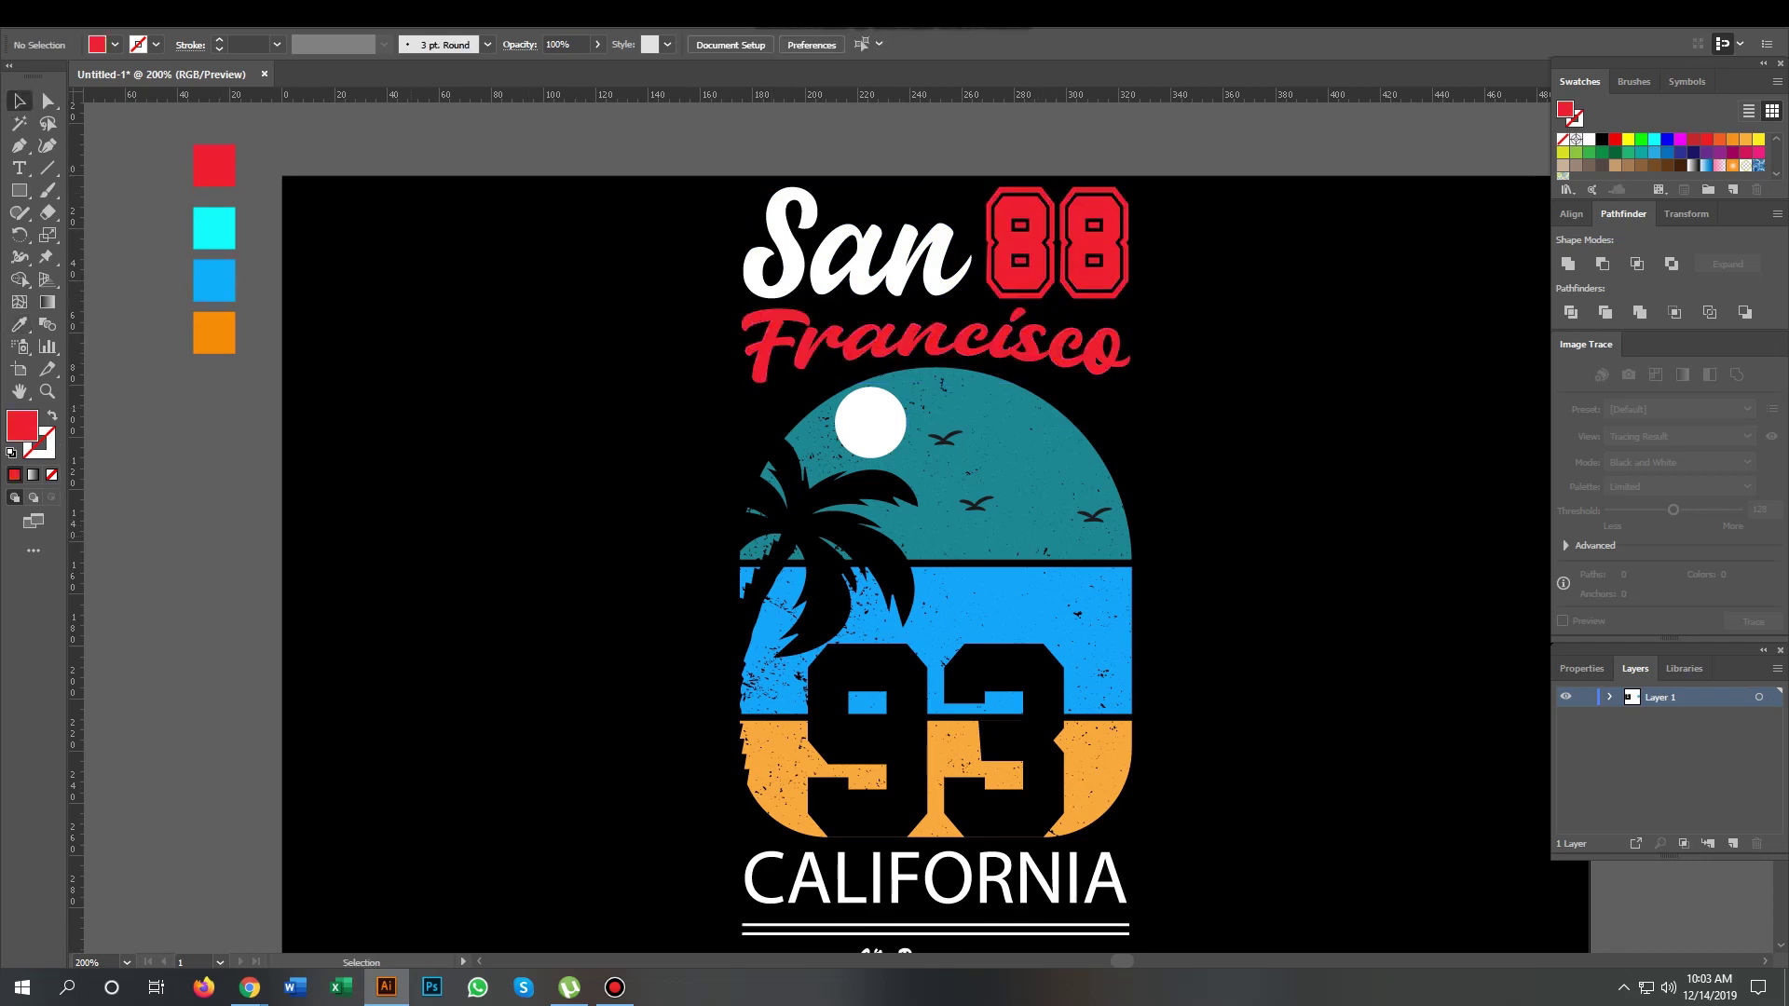
pyautogui.scroll(-1, 1035, 416)
pyautogui.rightClick(1035, 416)
pyautogui.click(1073, 578)
pyautogui.click(1025, 419)
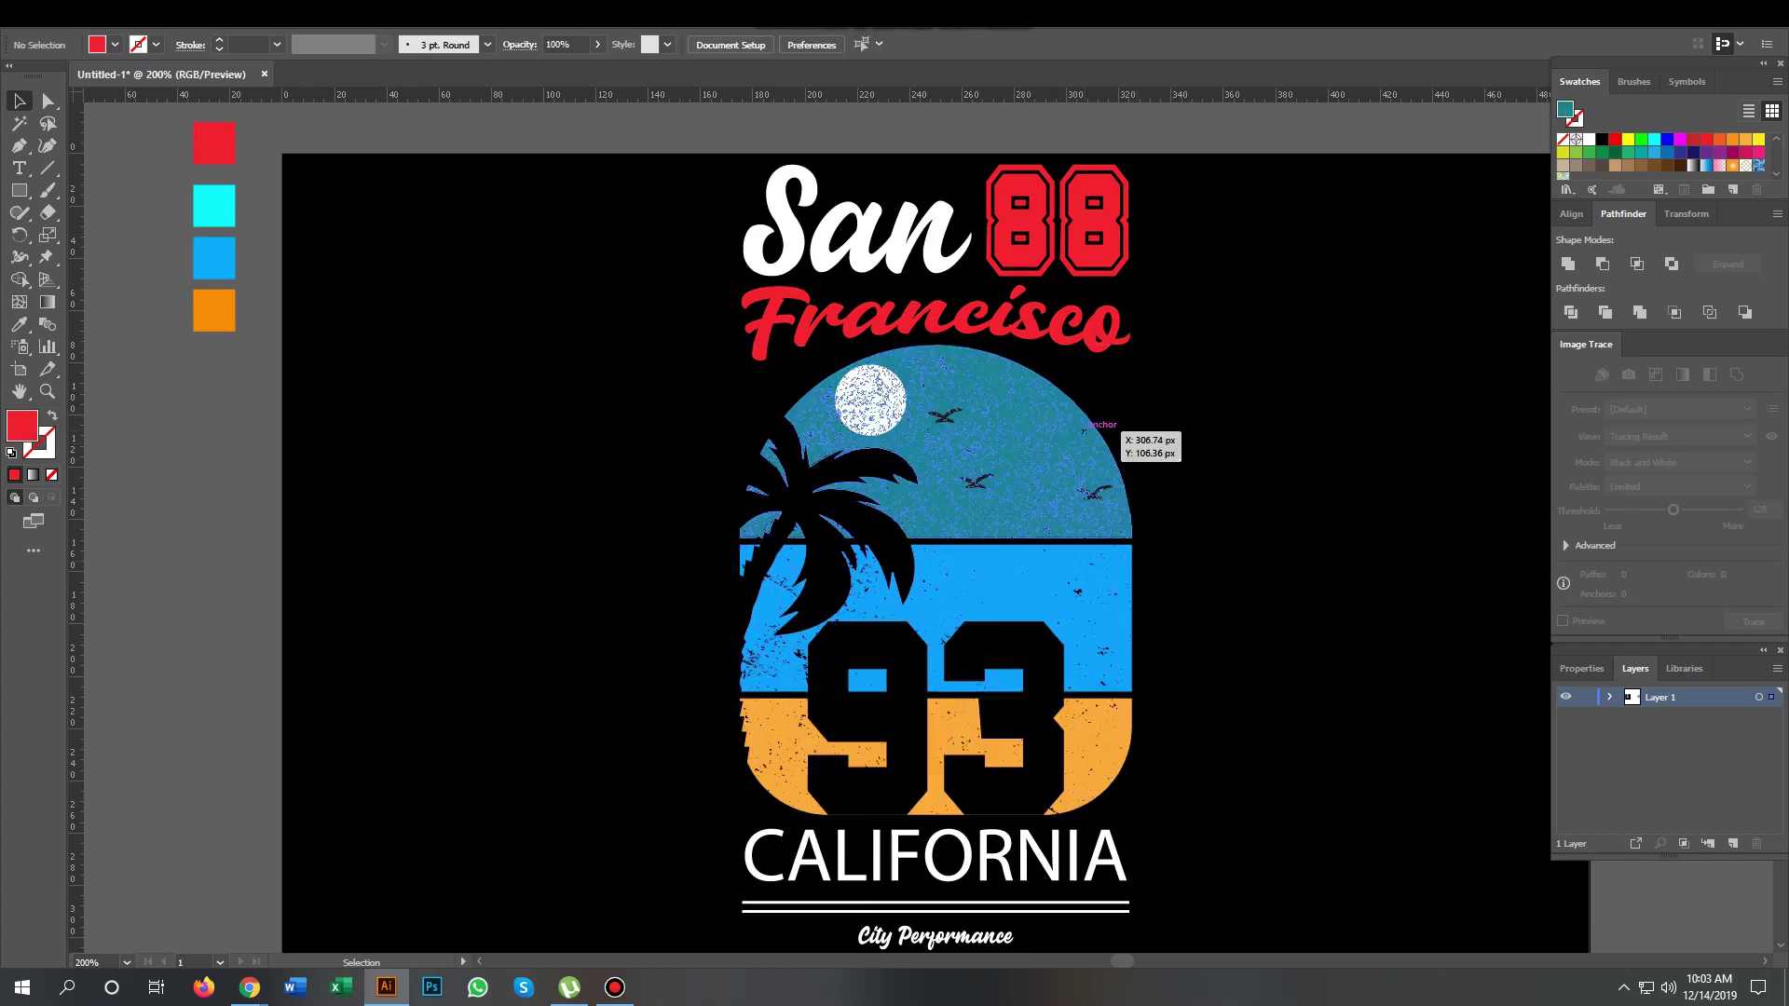
pyautogui.press('i')
pyautogui.click(214, 205)
pyautogui.click(1165, 615)
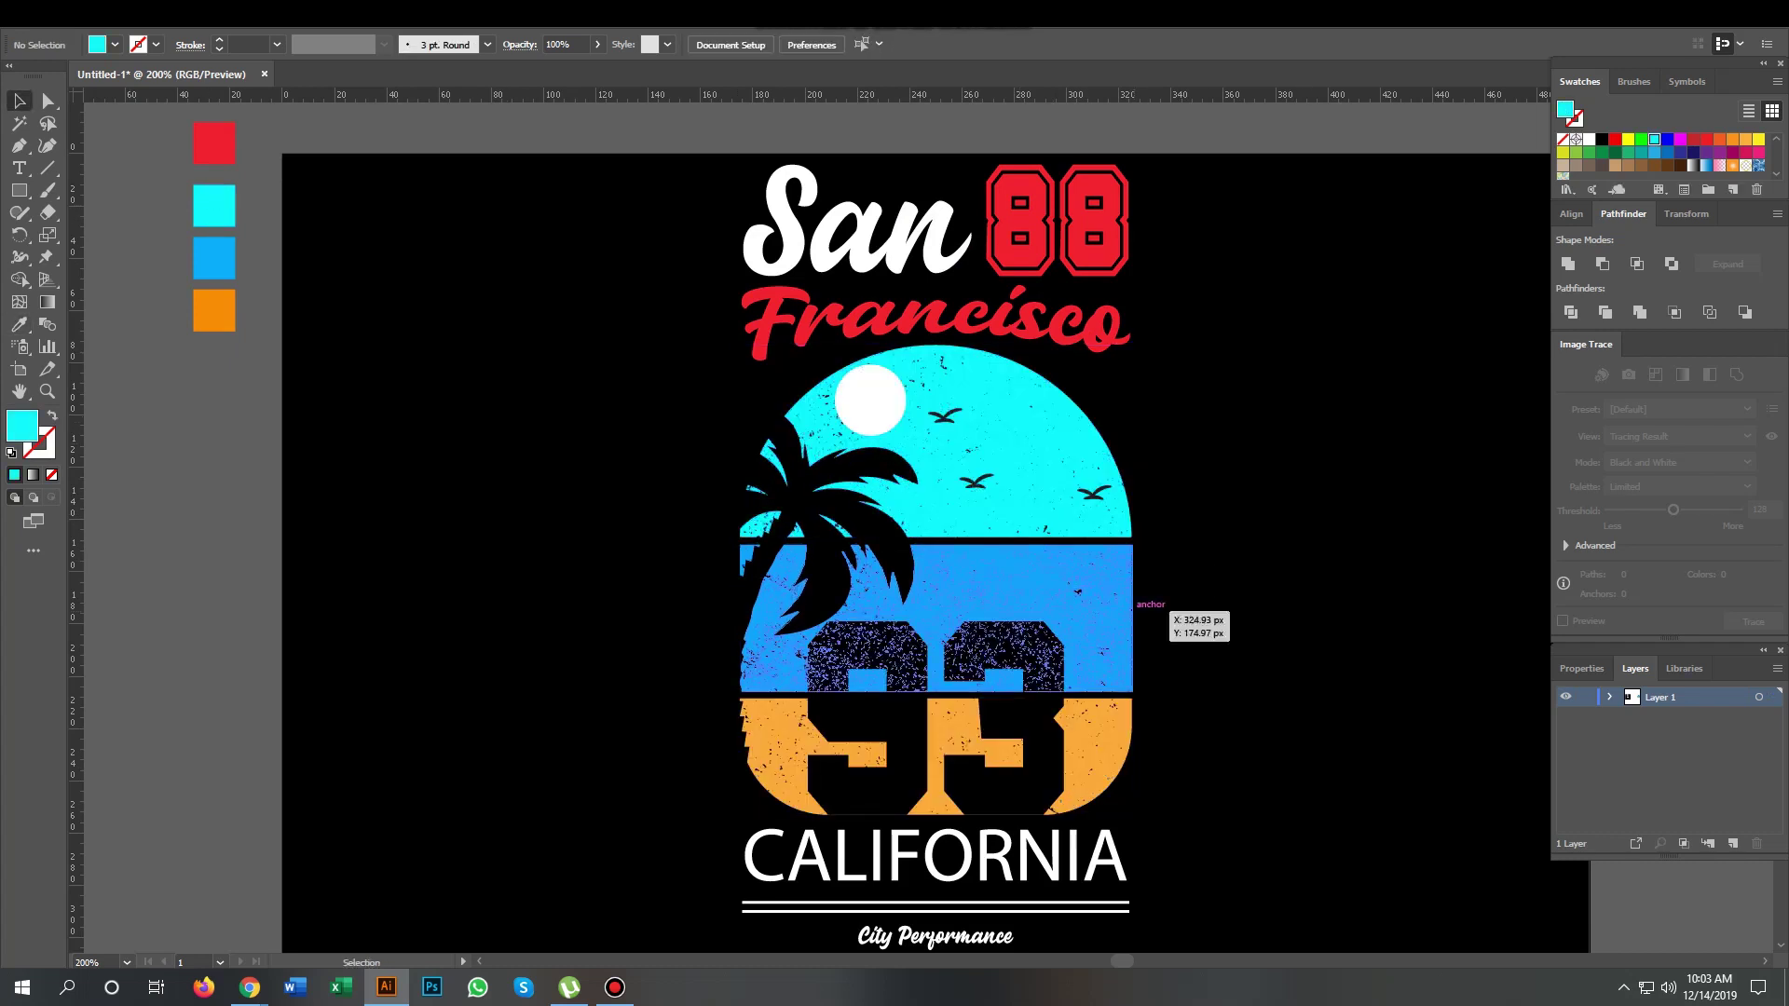
# Step: Recolour the badge's bottom band bright orange and middle band bright blue
pyautogui.scroll(-1, 1151, 671)
pyautogui.click(1123, 718)
pyautogui.press('i')
pyautogui.click(213, 289)
pyautogui.press('v')
pyautogui.click(1174, 606)
pyautogui.click(1126, 572)
pyautogui.press('i')
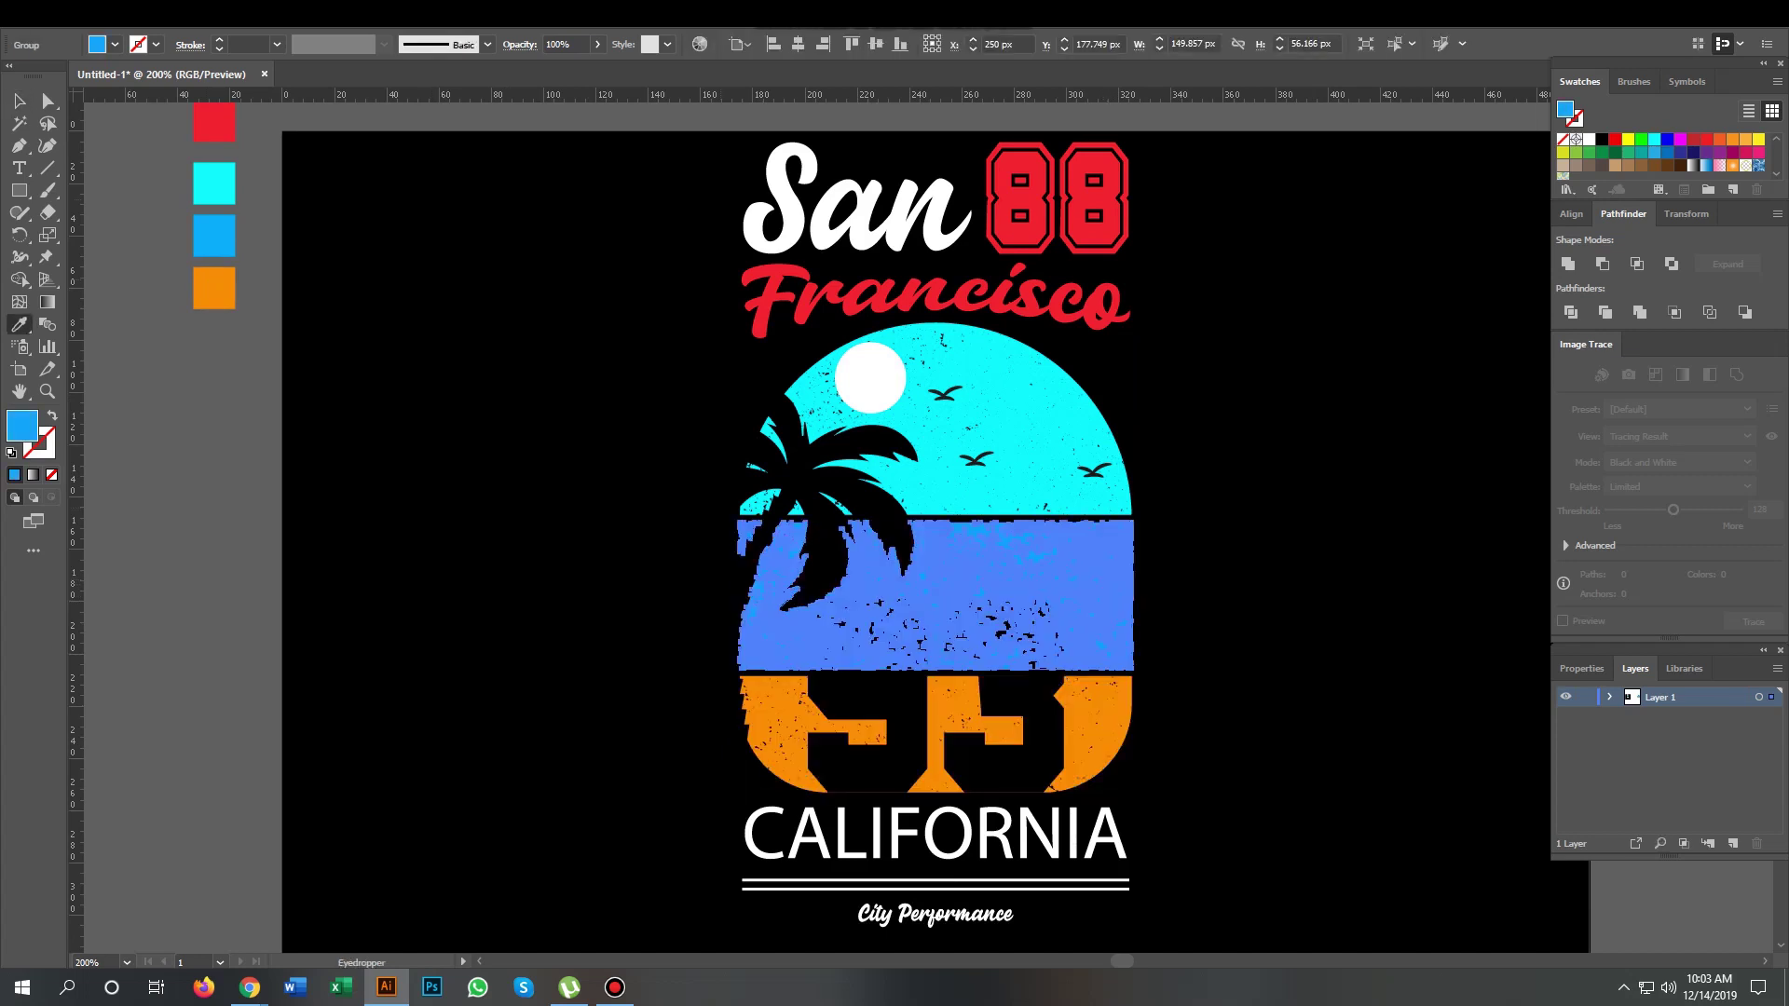
pyautogui.click(213, 236)
pyautogui.press('v')
pyautogui.click(652, 727)
pyautogui.scroll(-1, 948, 799)
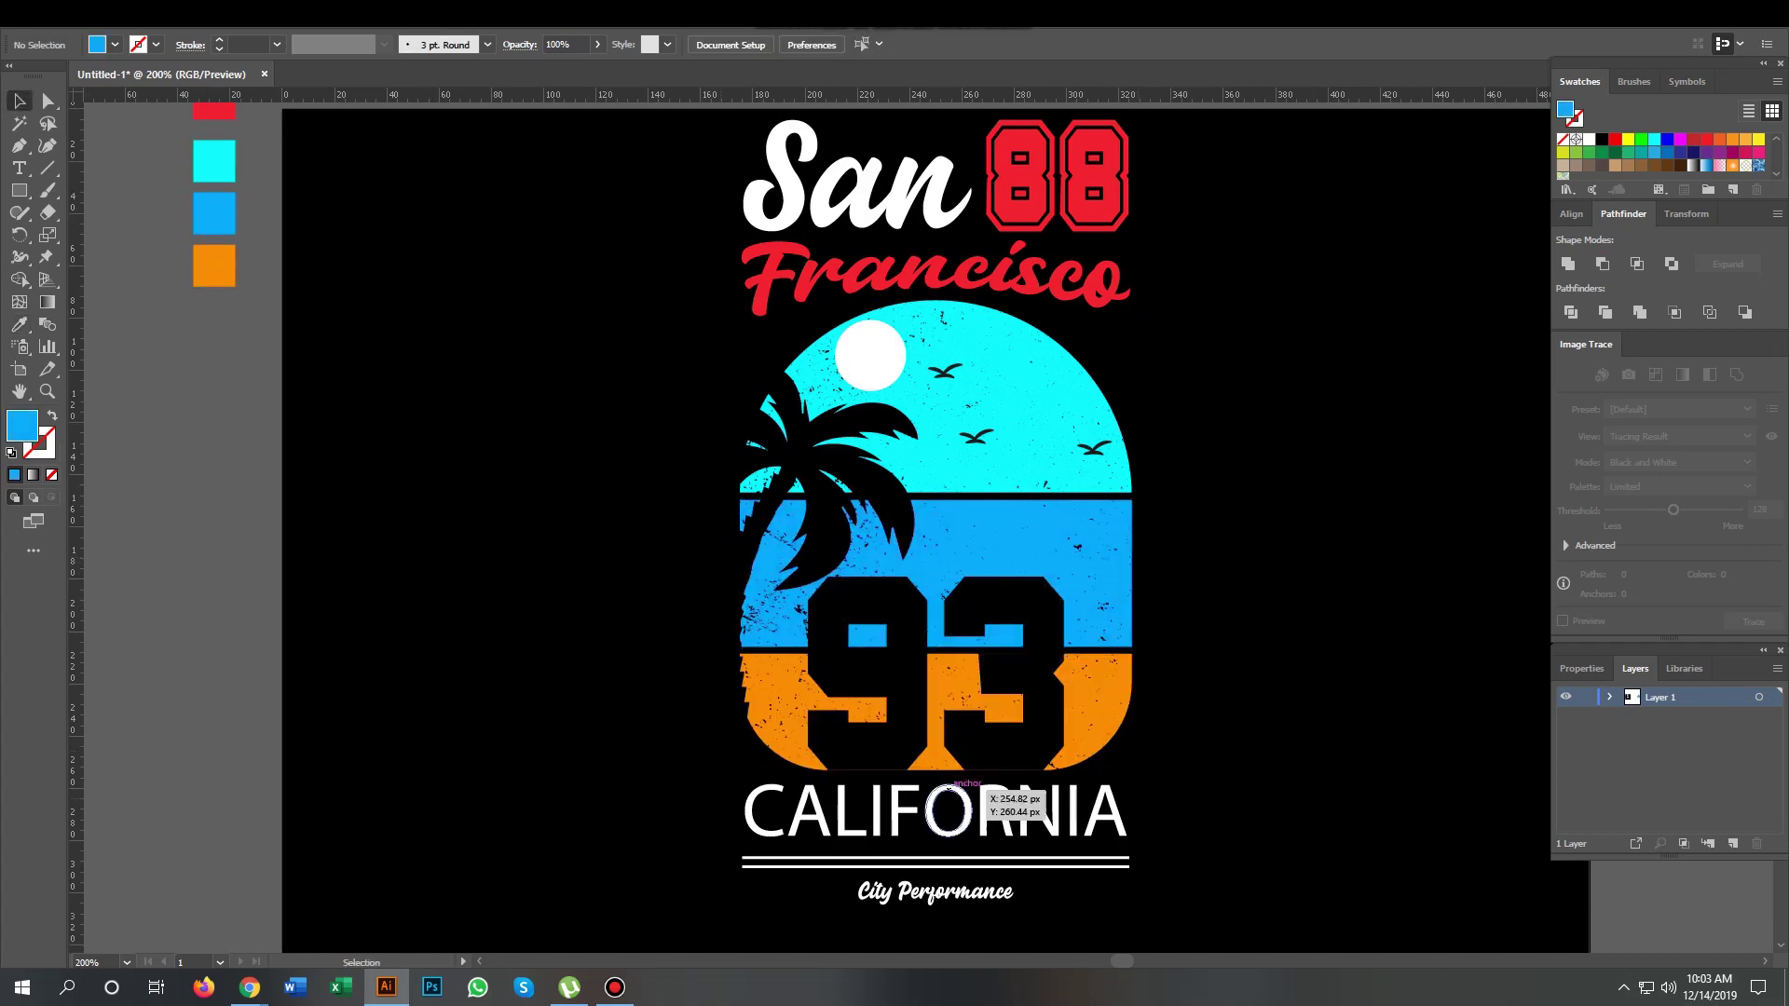
# Step: Recolour the CALIFORNIA lettering cyan with the Eyedropper
pyautogui.click(932, 811)
pyautogui.press('i')
pyautogui.click(214, 161)
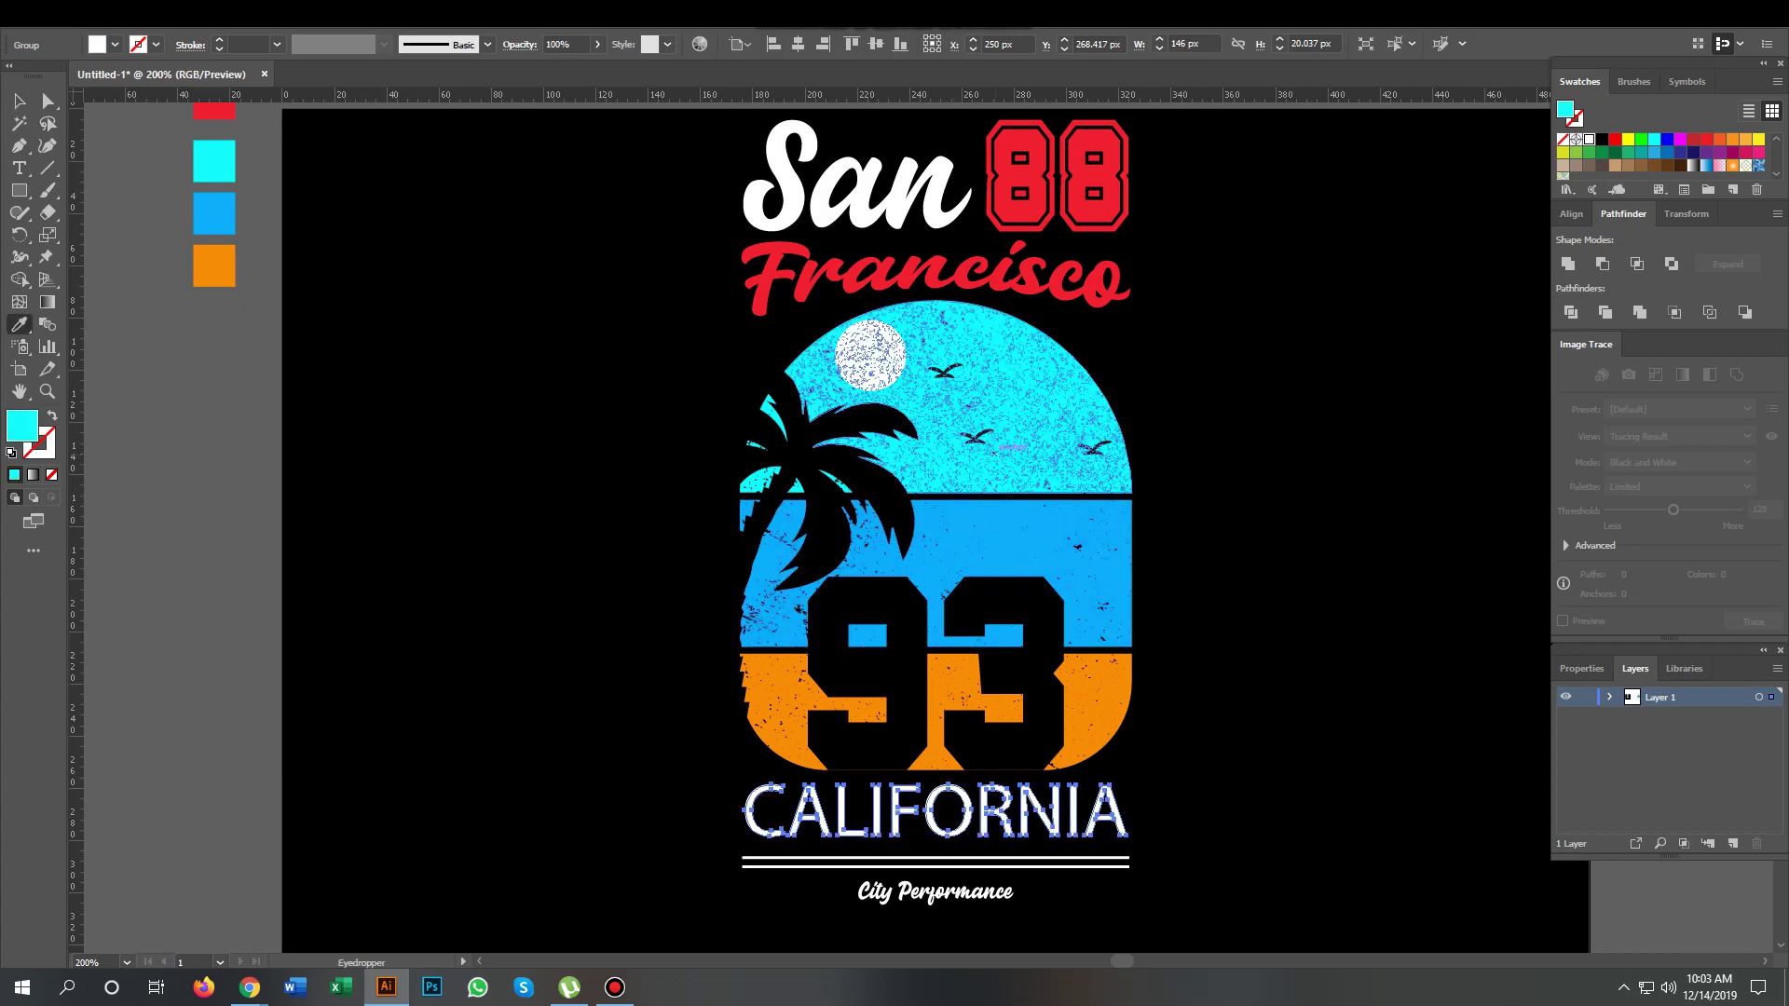
pyautogui.press('v')
# Step: Make the double lines under CALIFORNIA orange, sampled from the bottom band
pyautogui.moveTo(720, 884); pyautogui.dragTo(762, 852)
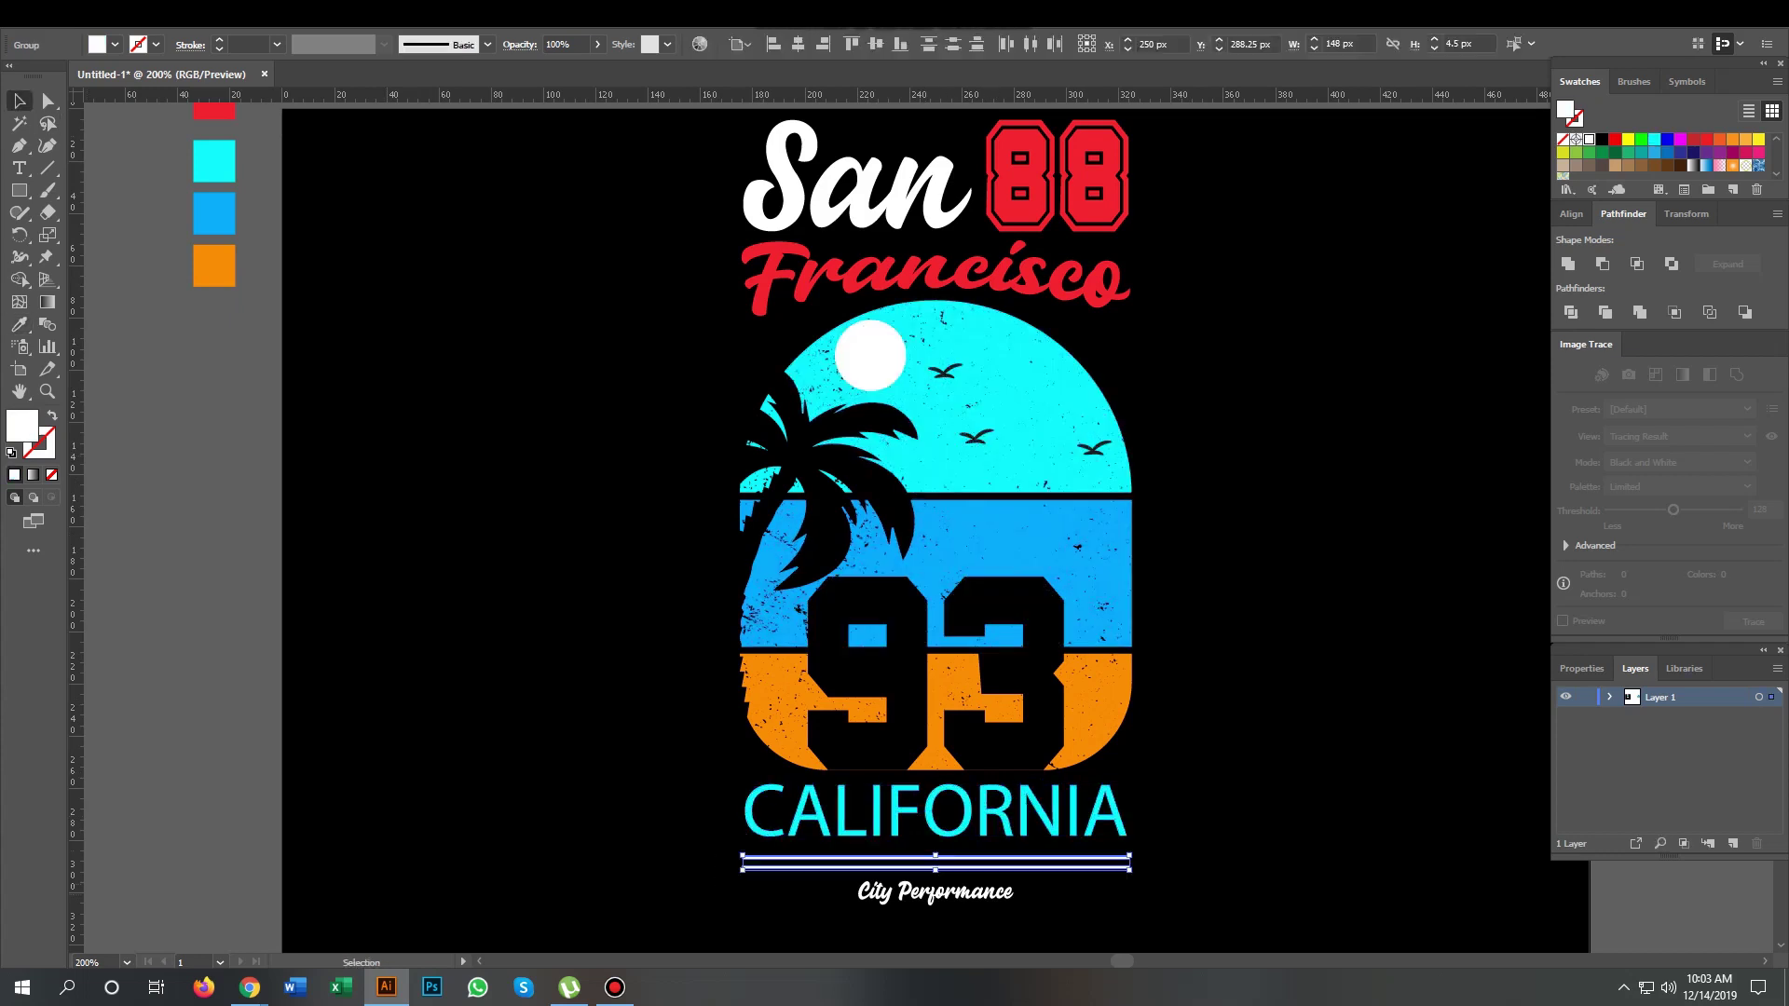
pyautogui.press('i')
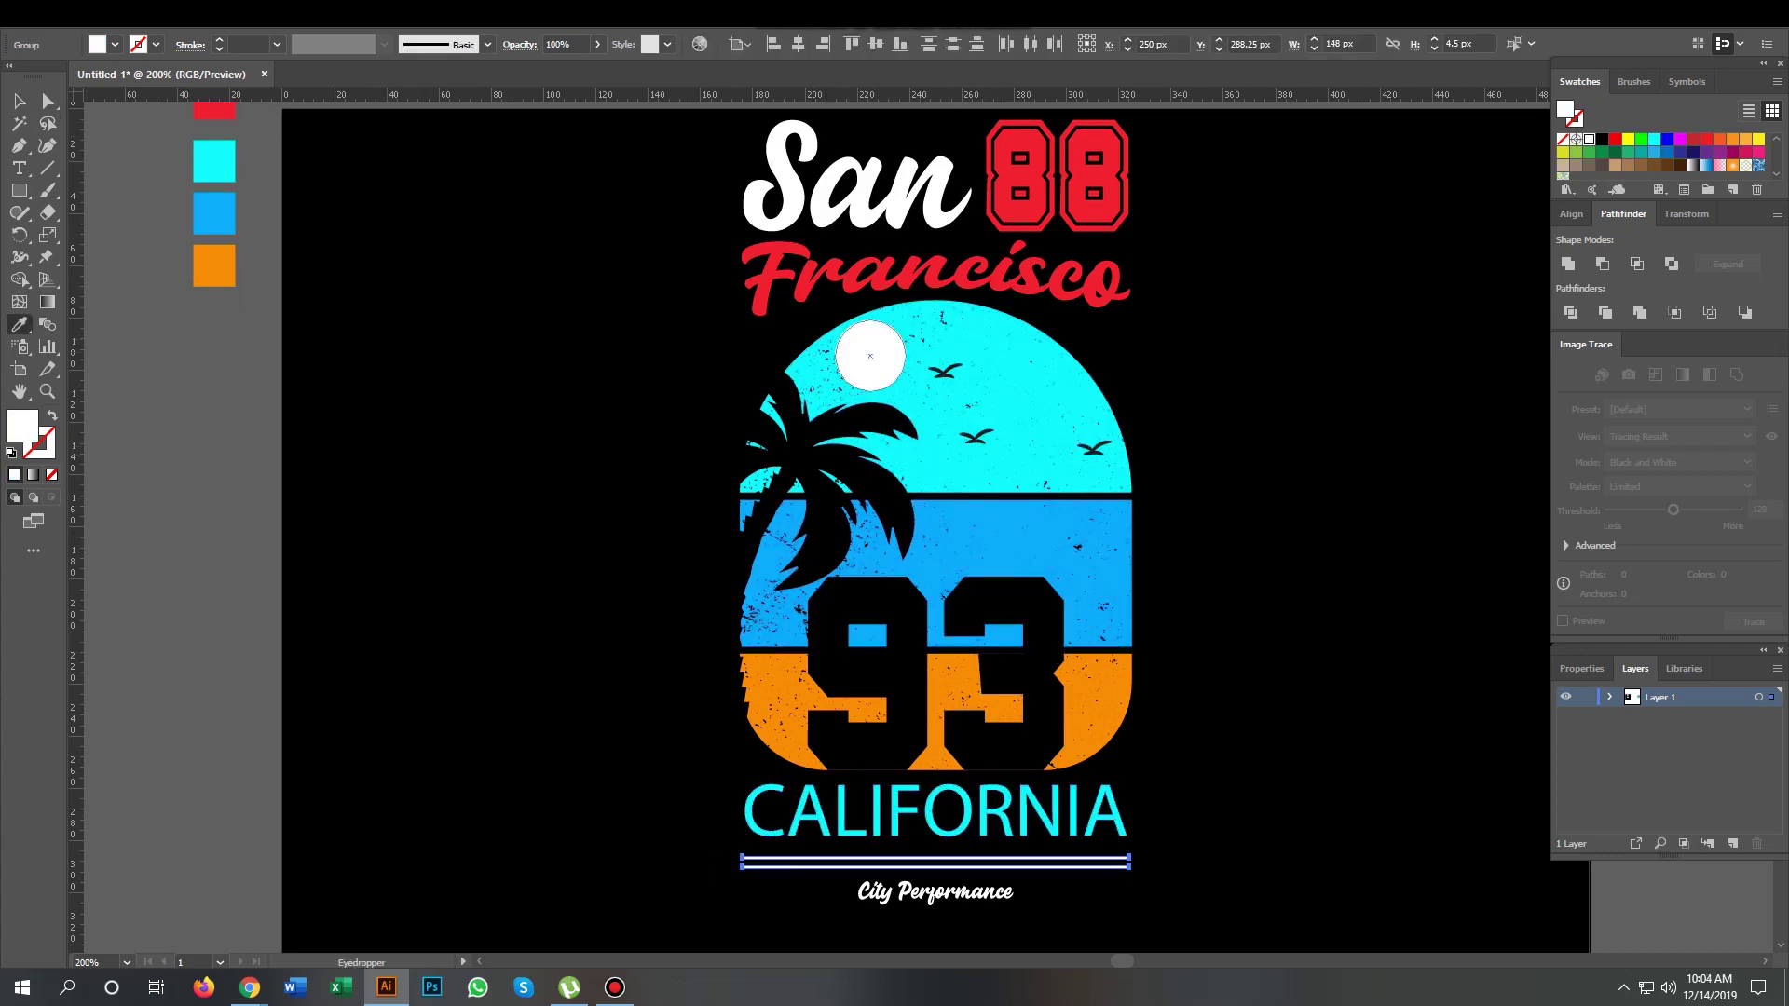
pyautogui.click(932, 382)
pyautogui.press('v')
pyautogui.hotkey('ctrl', 'shift', 'a')
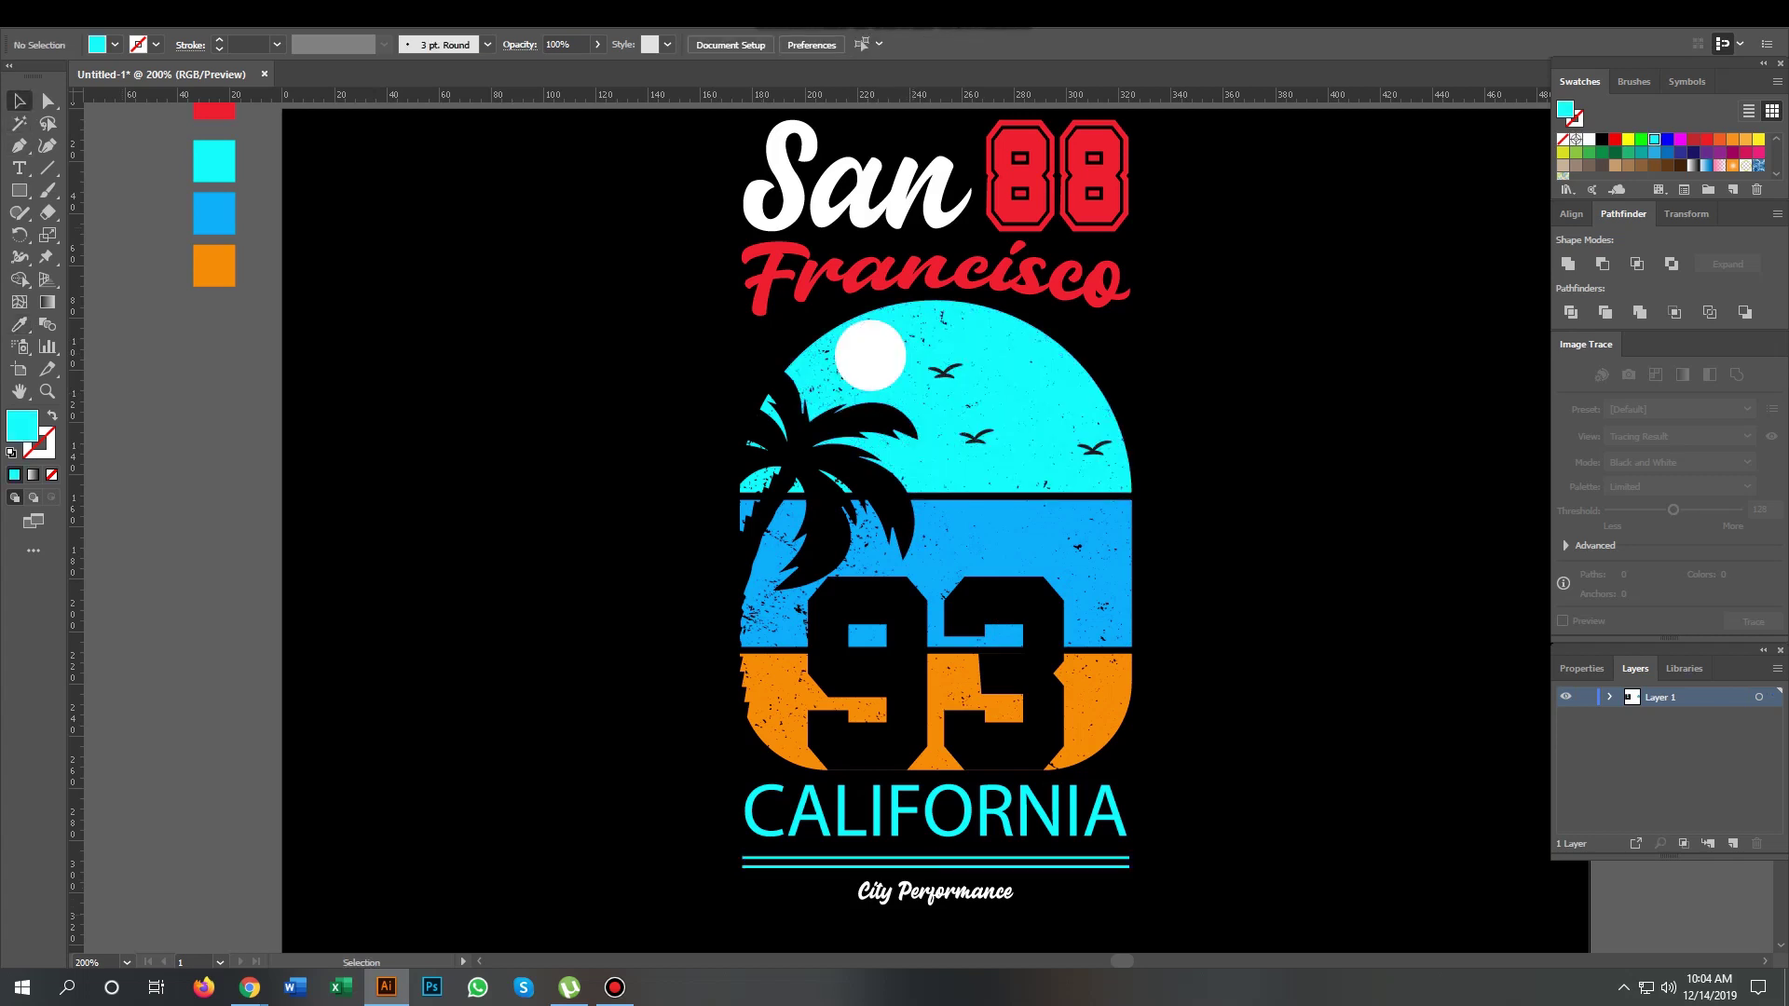
pyautogui.click(932, 857)
pyautogui.press('i')
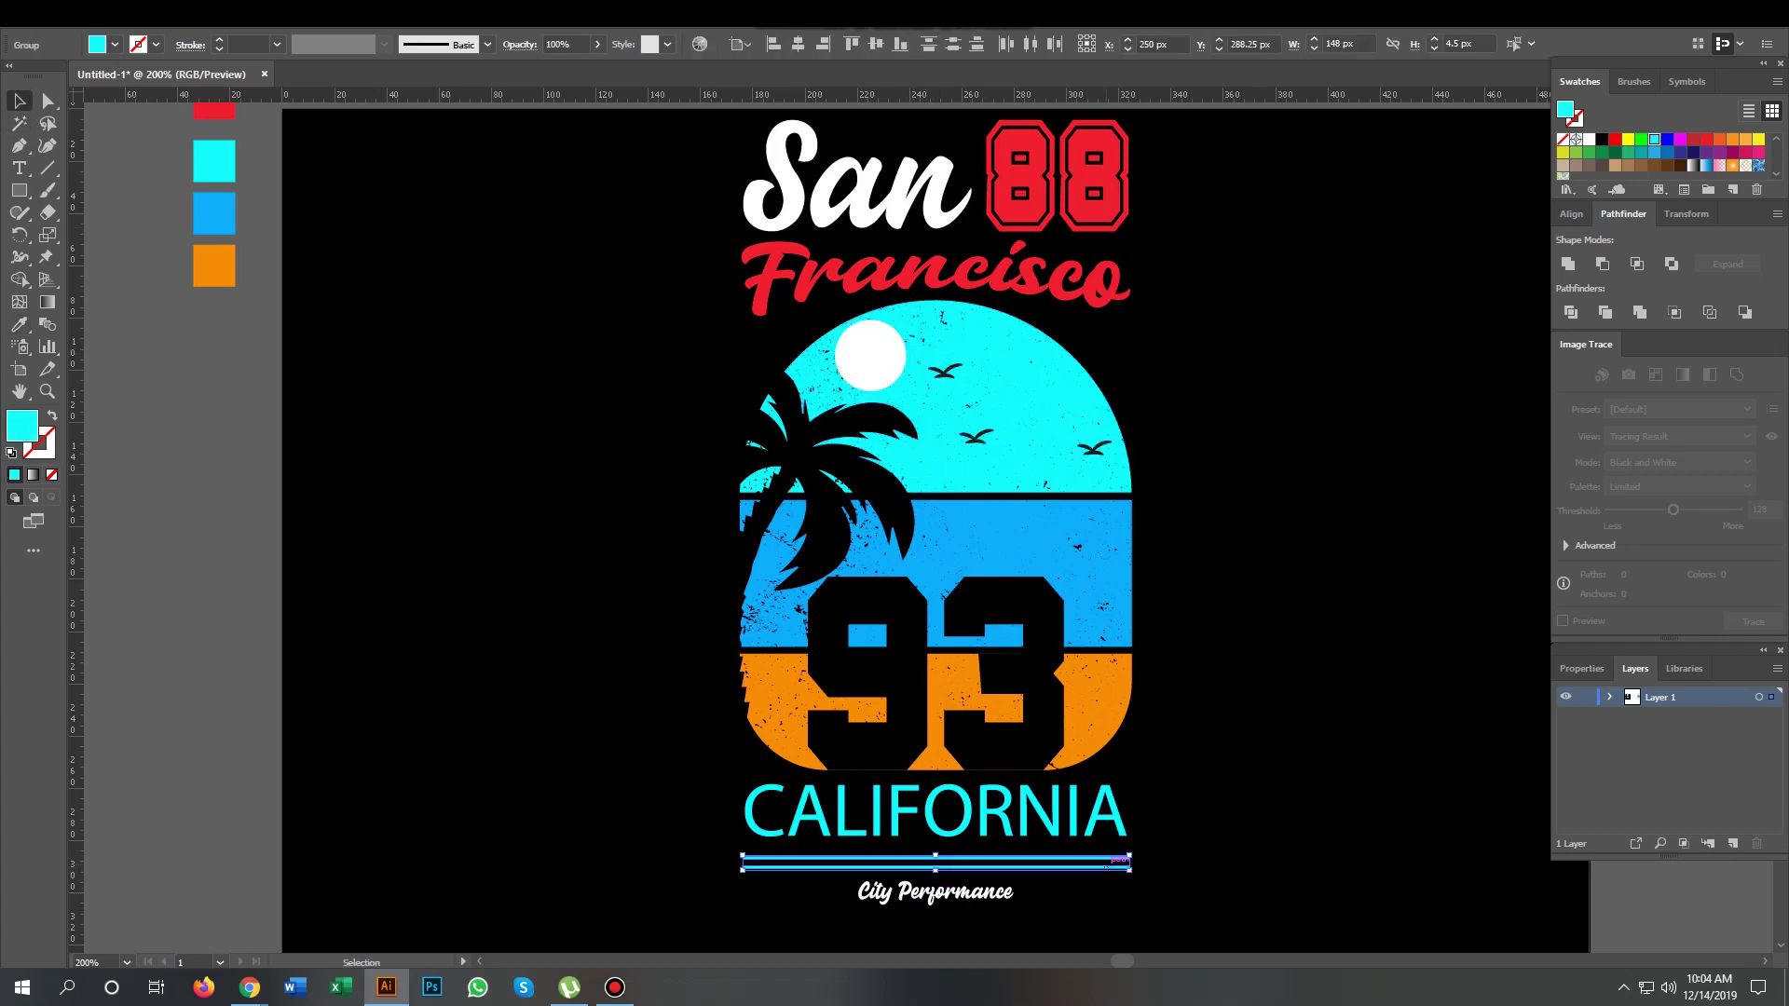
pyautogui.click(1093, 712)
pyautogui.hotkey('ctrl', 'shift', 'a')
pyautogui.press('v')
# Step: Recolour the City Performance tagline red with the Eyedropper
pyautogui.click(935, 894)
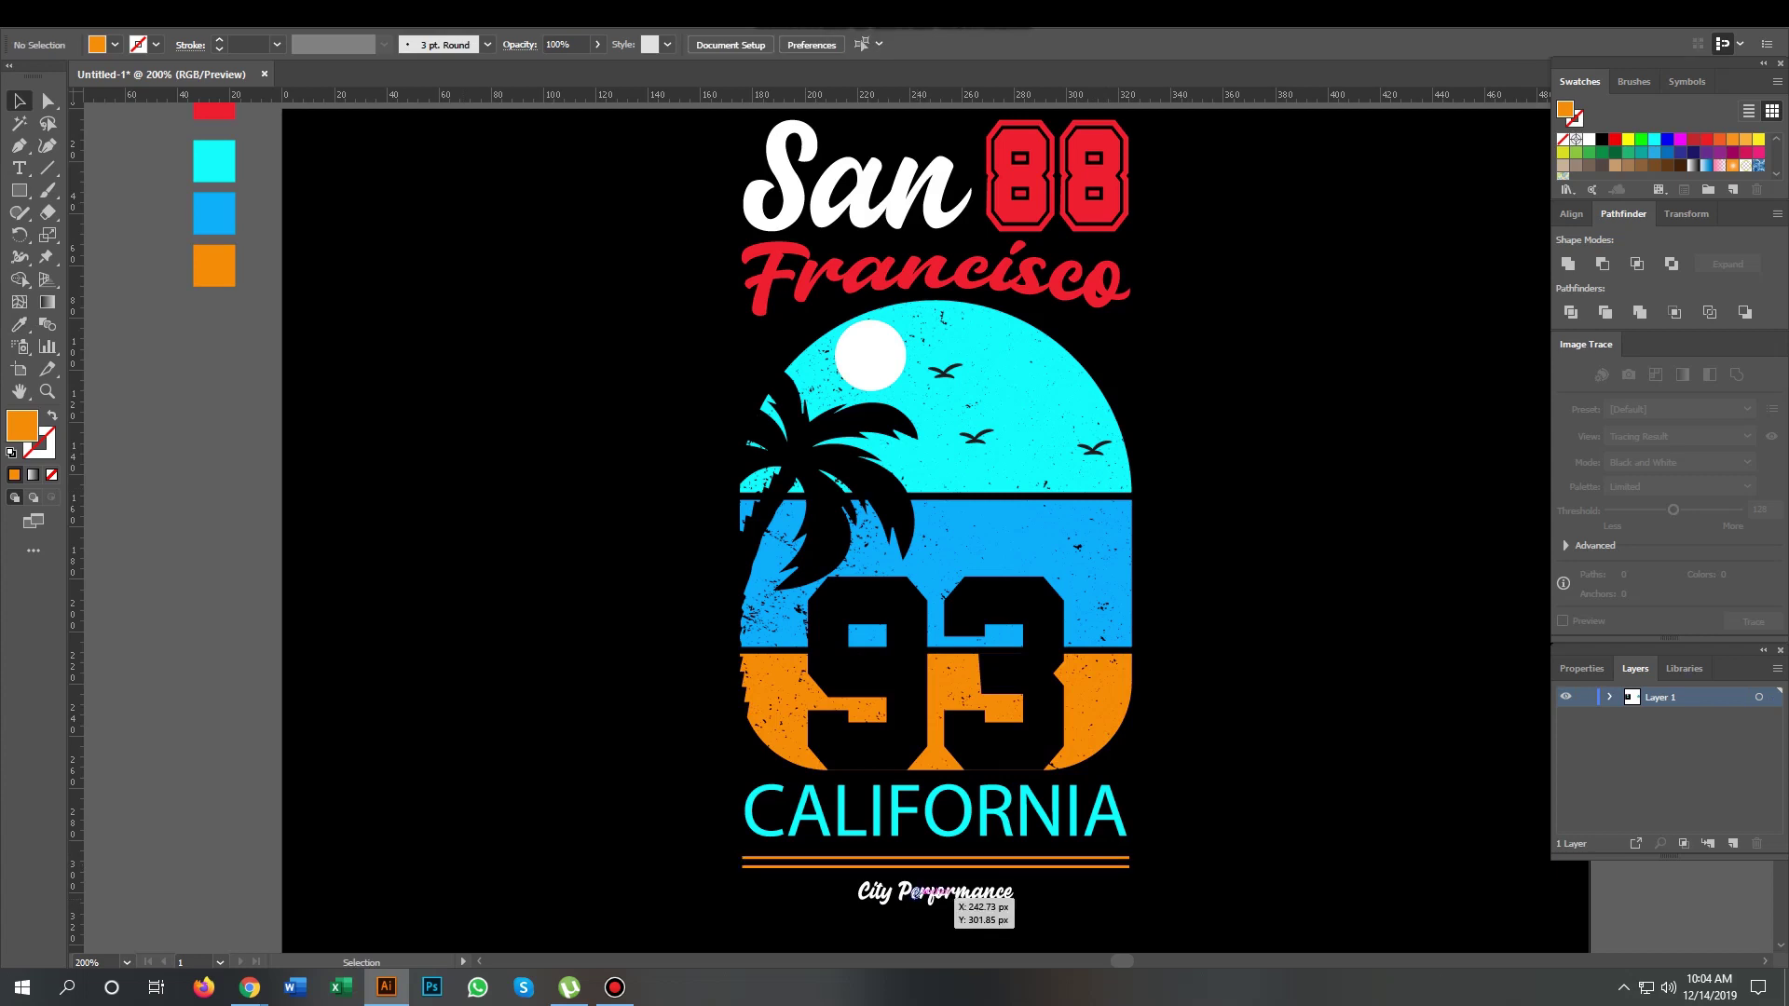
pyautogui.press('i')
pyautogui.click(1006, 177)
pyautogui.press('v')
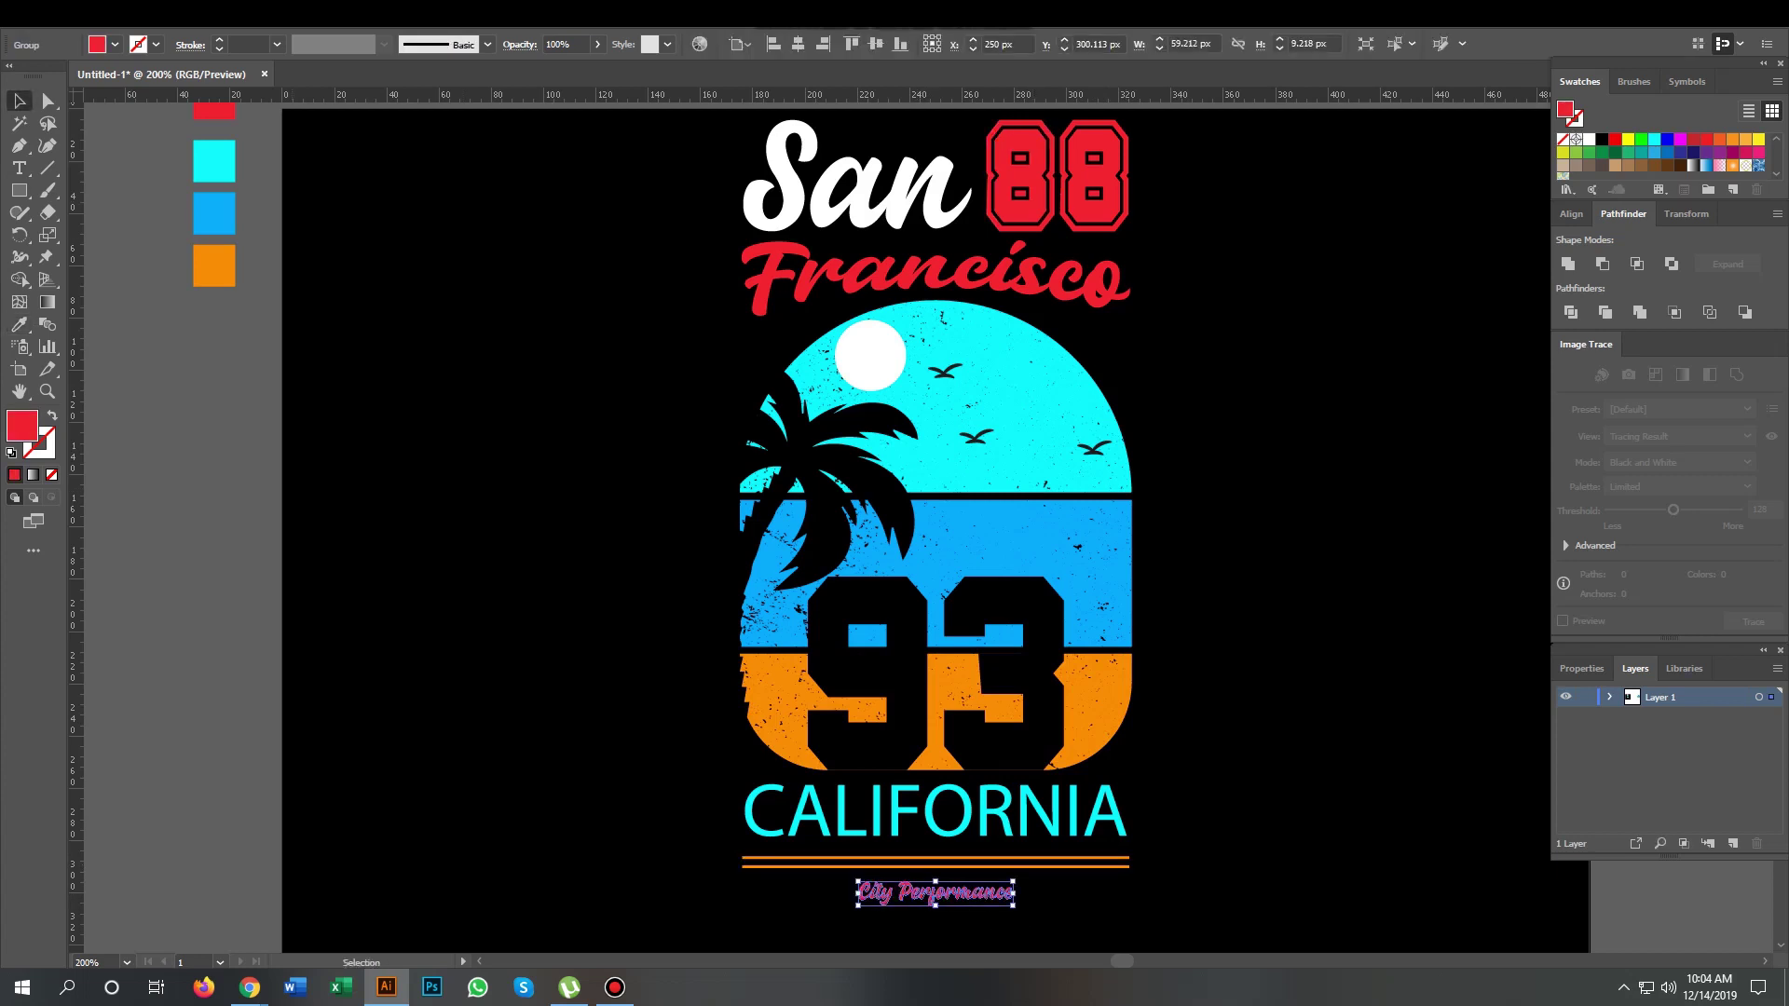
pyautogui.hotkey('ctrl', 'shift', 'a')
# Step: Make Francisco white and San red, sampled from the 88
pyautogui.click(932, 277)
pyautogui.press('i')
pyautogui.click(918, 191)
pyautogui.press('v')
pyautogui.hotkey('ctrl', 'shift', 'a')
pyautogui.click(918, 191)
pyautogui.press('i')
pyautogui.click(1007, 177)
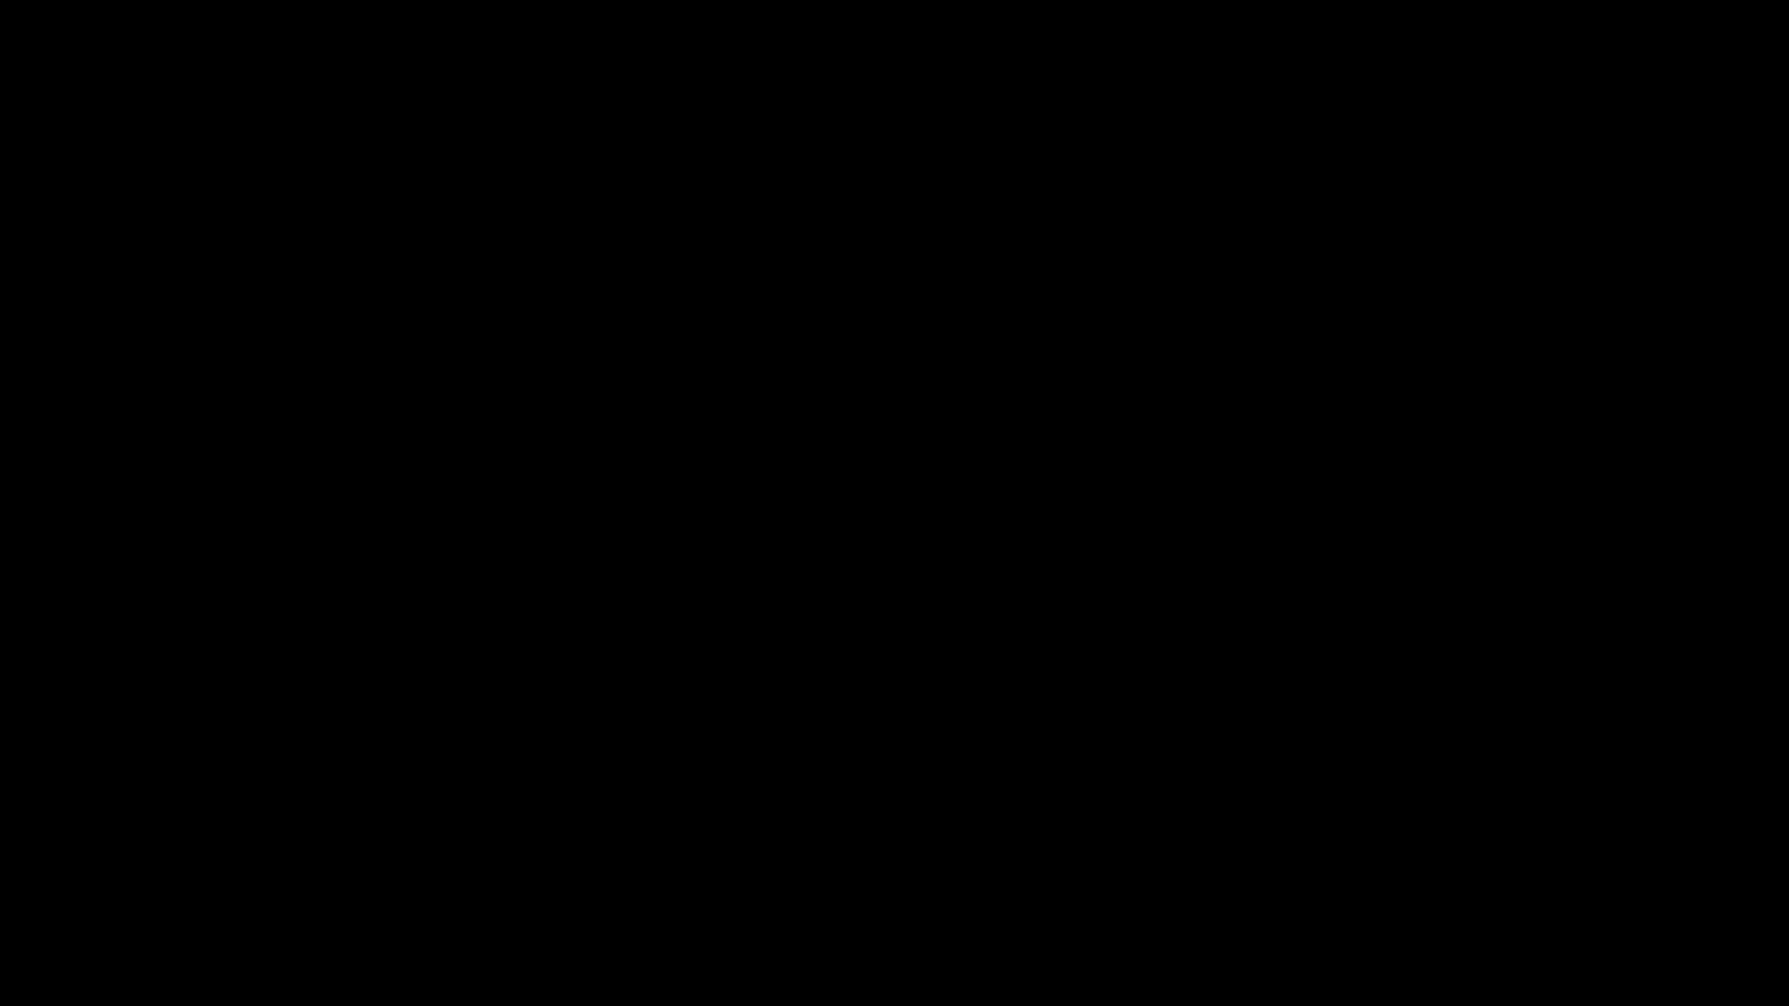